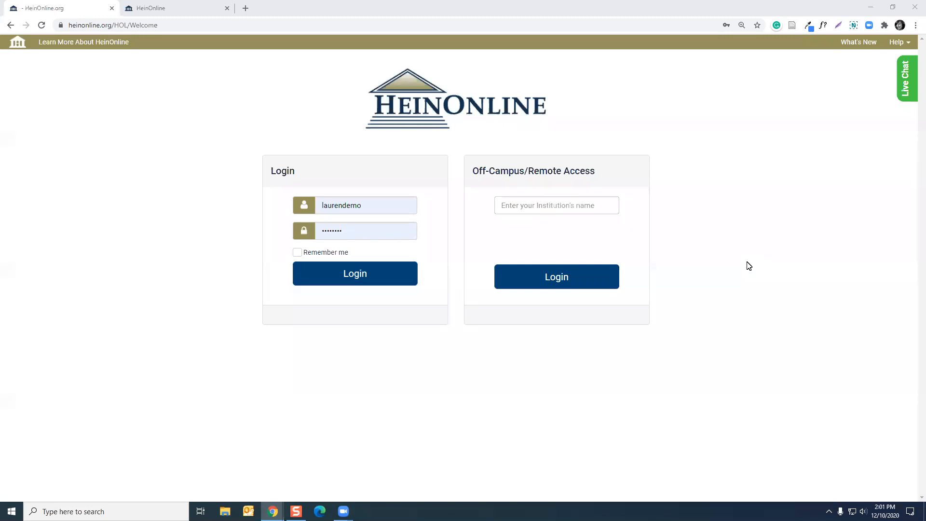
Step: View the HeinOnline home page in the second browser tab and close that tab
click(170, 13)
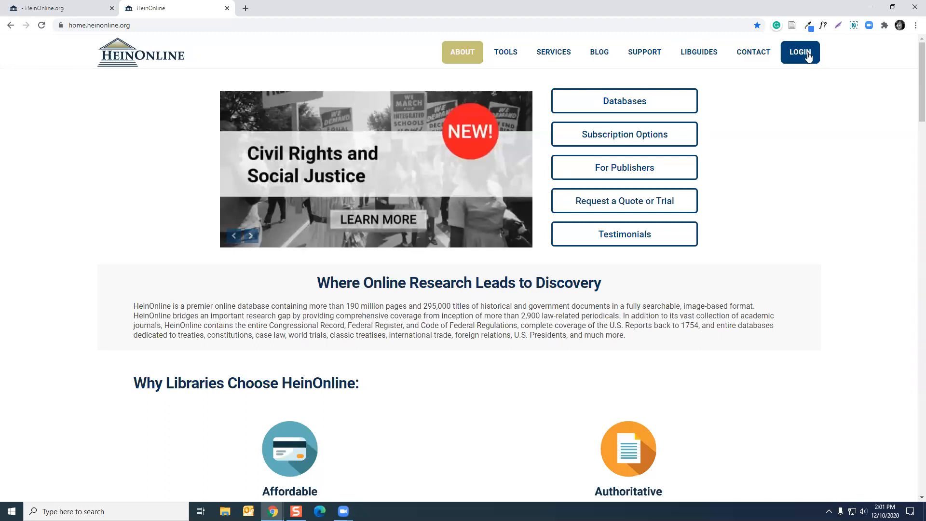
click(228, 9)
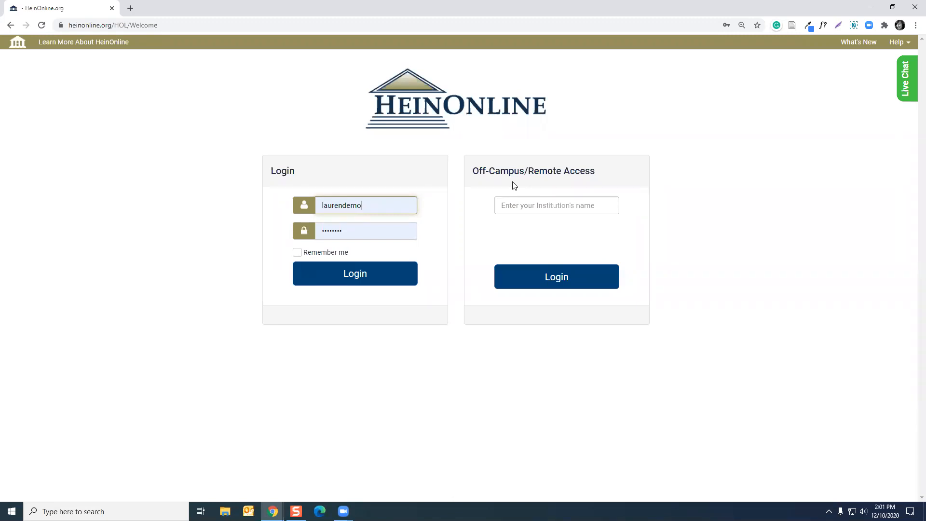
Step: Find "wisconsin" under off-campus access, choose University of Wisconsin Law Library - Madison, and open its NetID sign-in page
click(522, 208)
text(wisconsin)
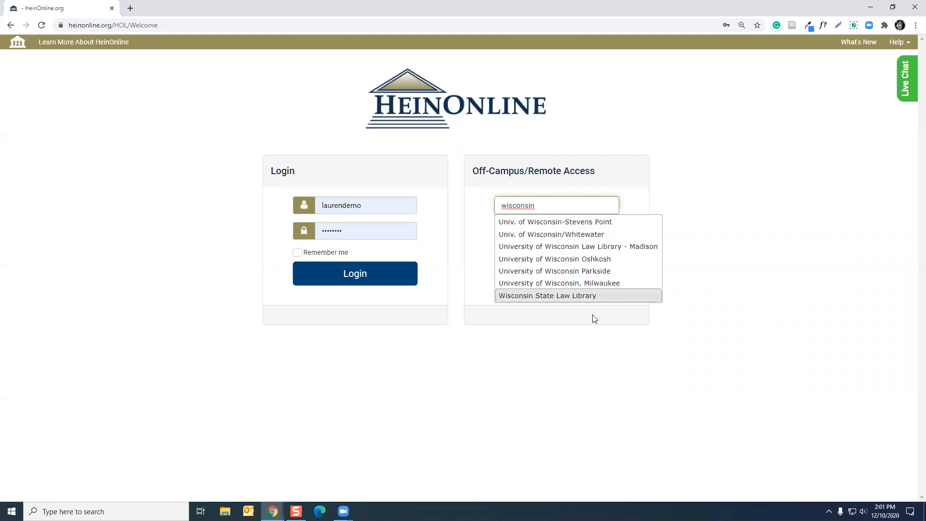
click(596, 334)
click(560, 279)
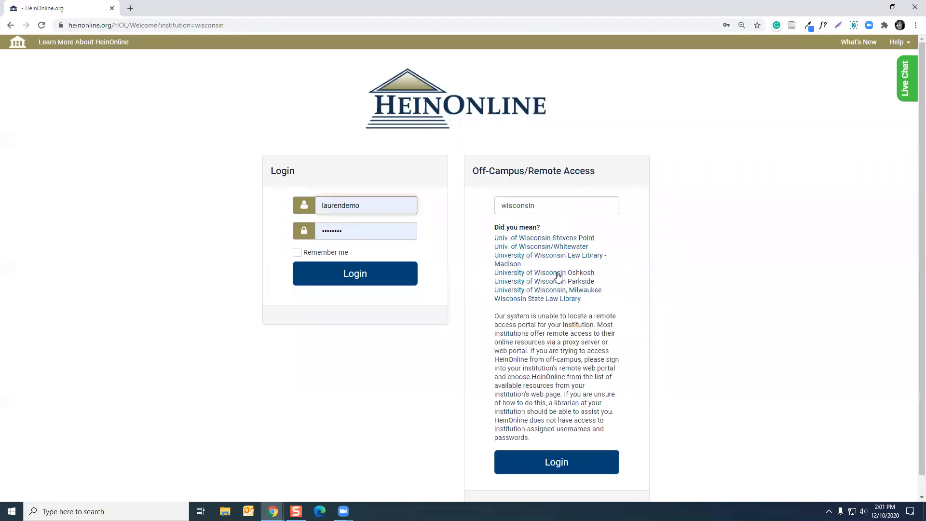
click(594, 260)
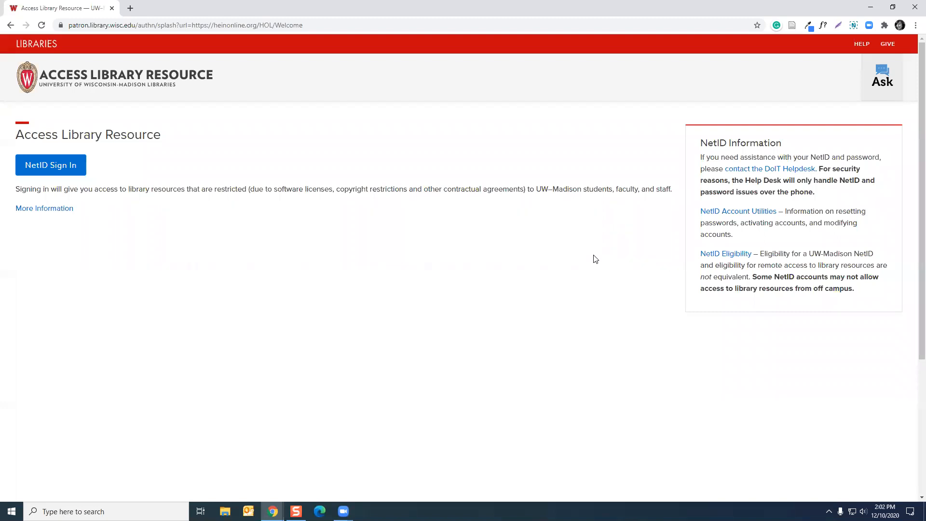
click(67, 167)
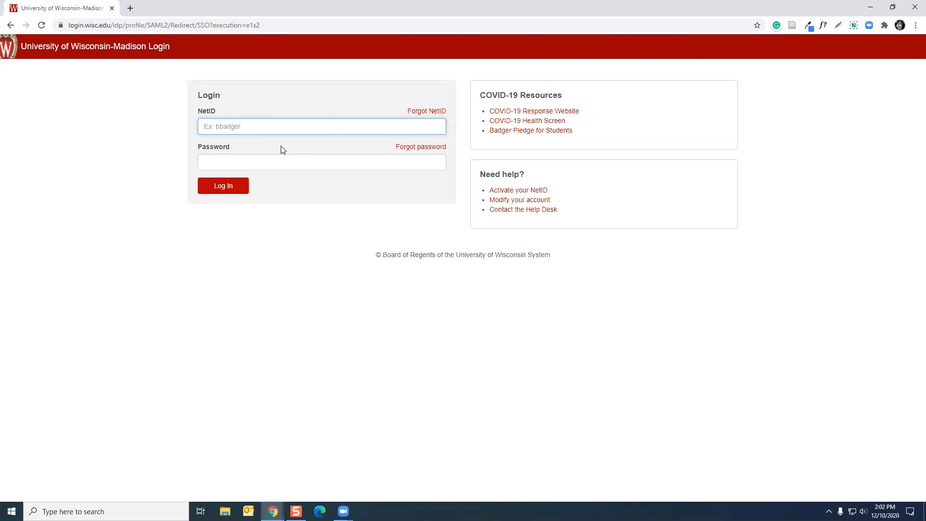
Step: Return to the HeinOnline login page and log in with the prefilled account credentials
click(10, 26)
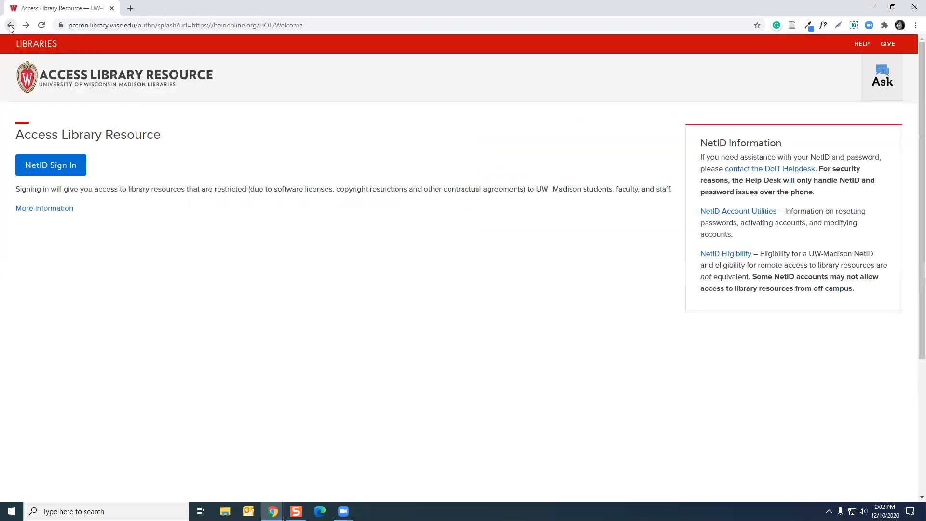
click(10, 26)
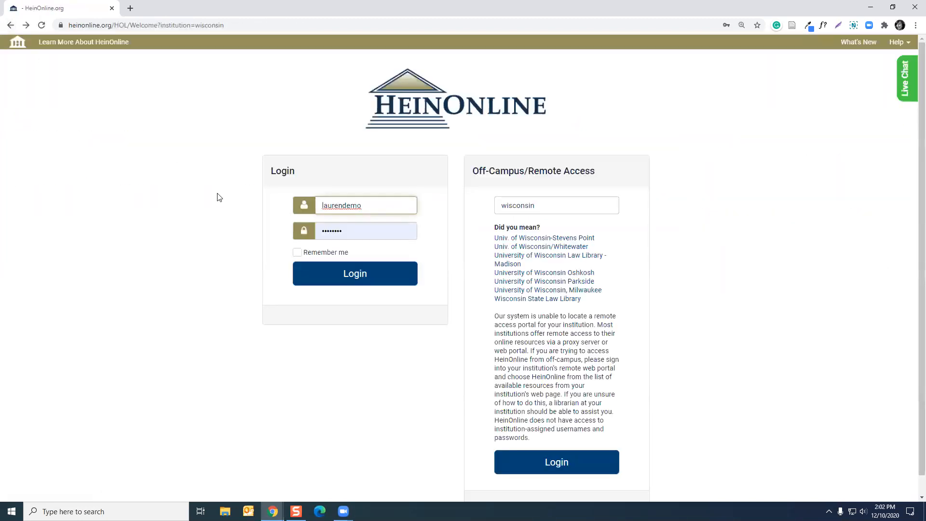
click(335, 270)
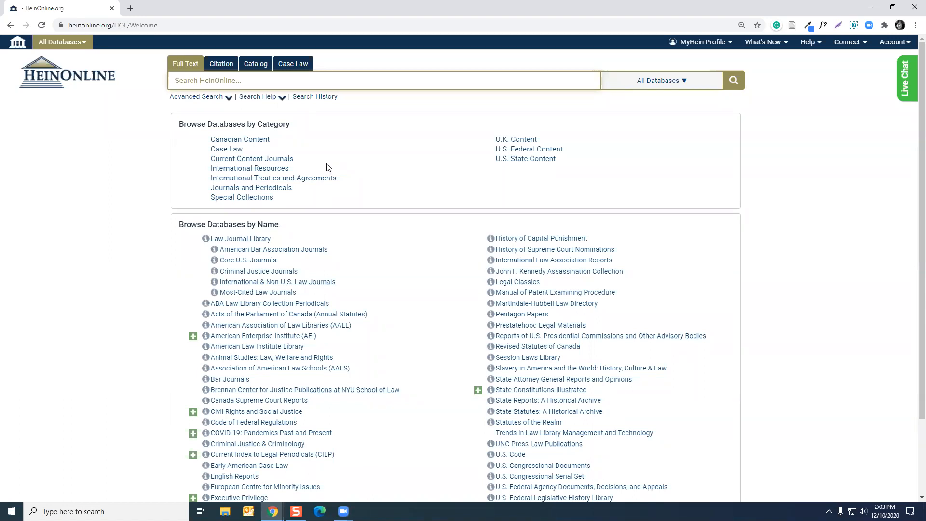
Step: Examine the databases under International Resources and the Law Journal Library's description in the list by name
click(285, 170)
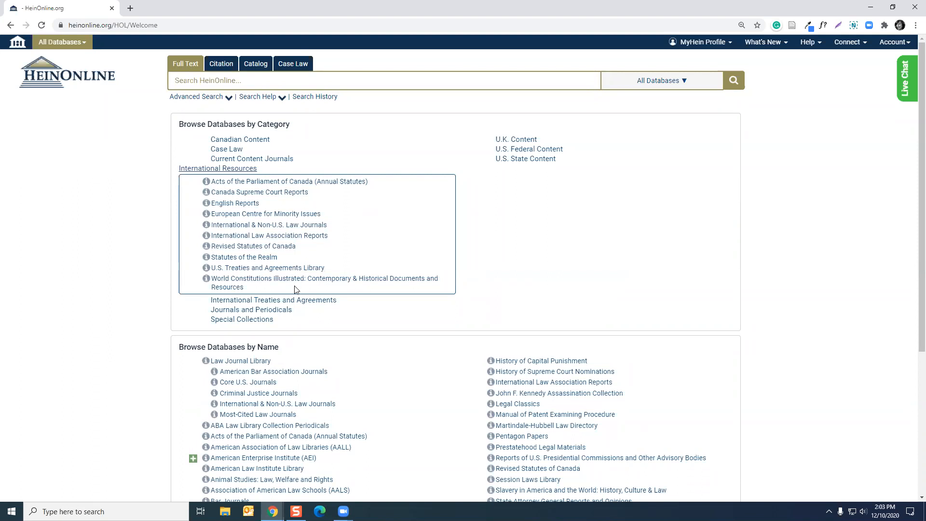
click(239, 170)
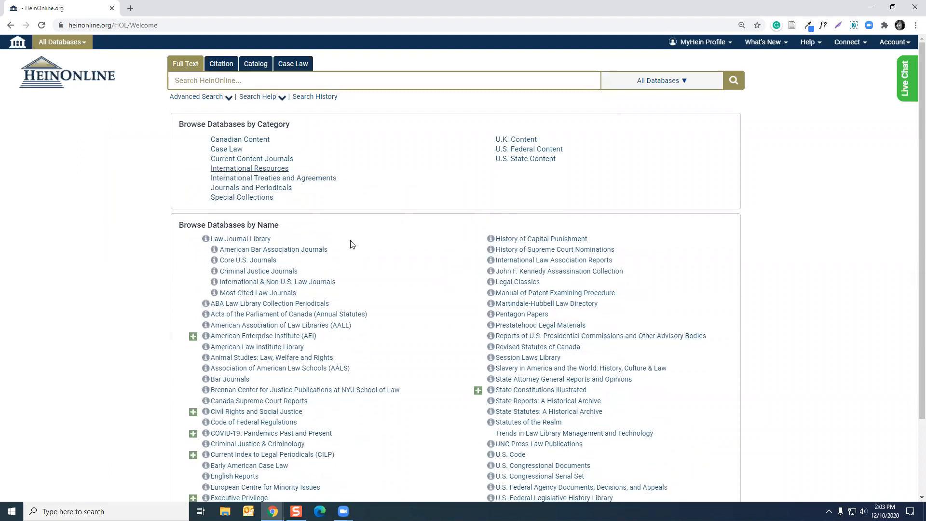
scroll(352, 244, down, 1)
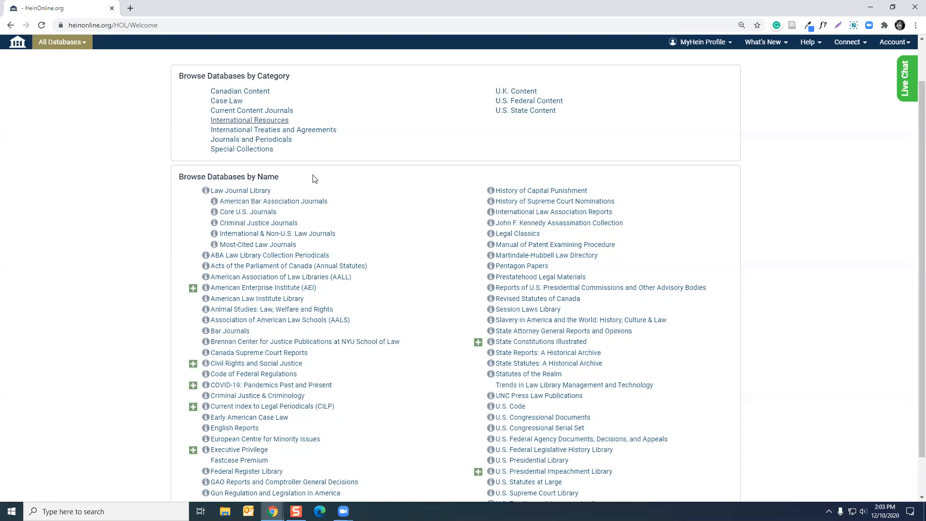
click(203, 192)
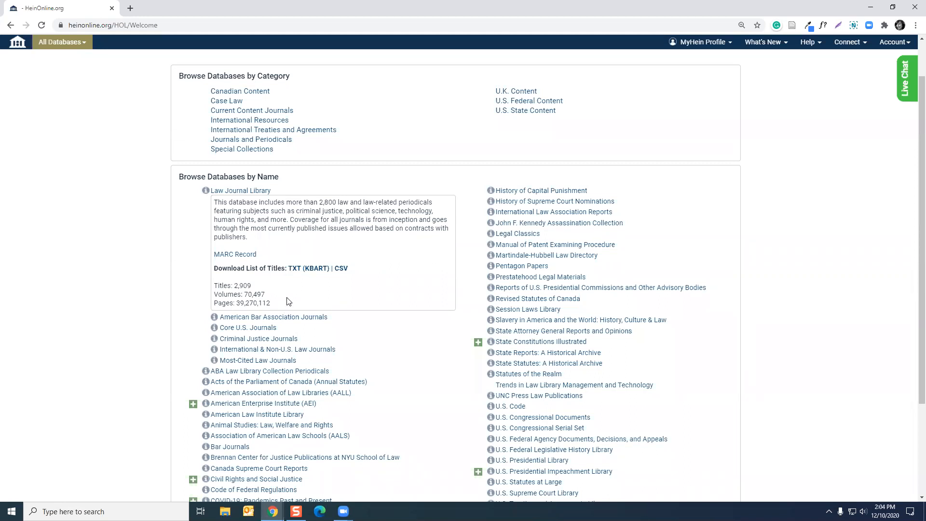
click(206, 193)
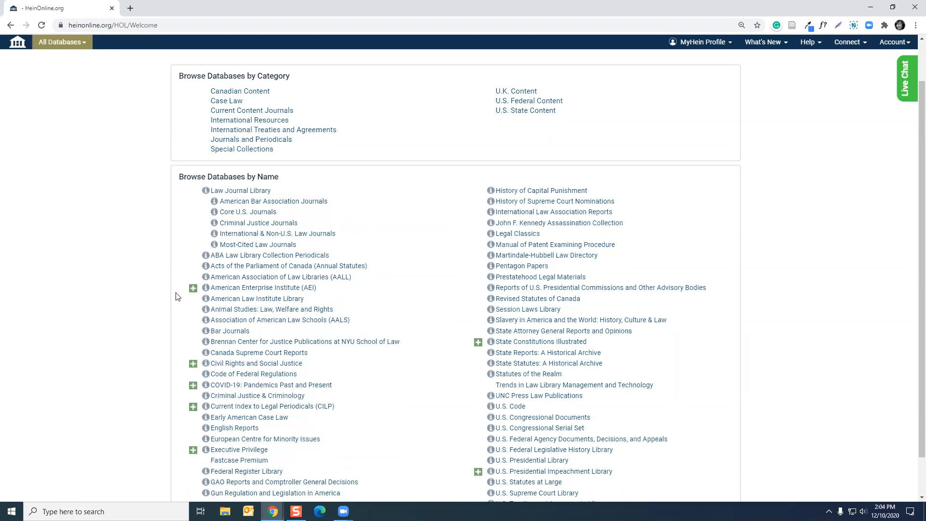
scroll(178, 297, down, 1)
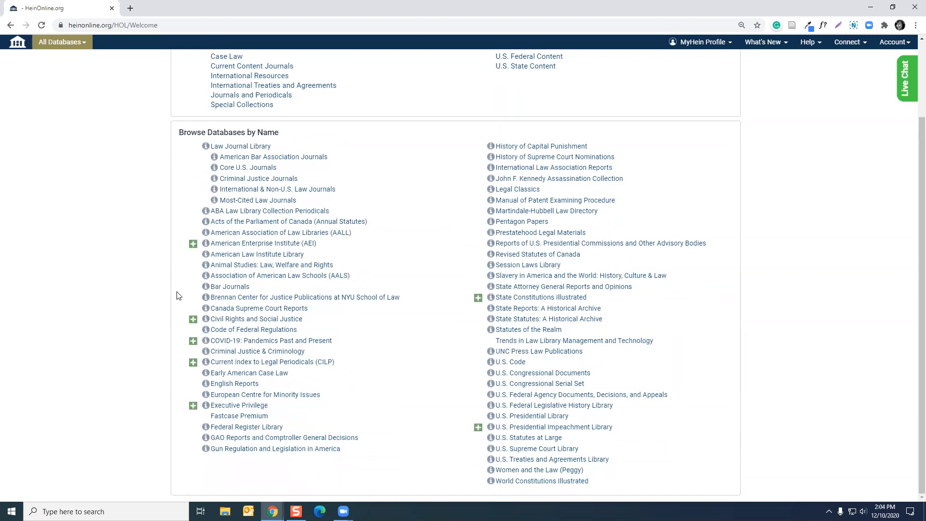
scroll(179, 296, up, 2)
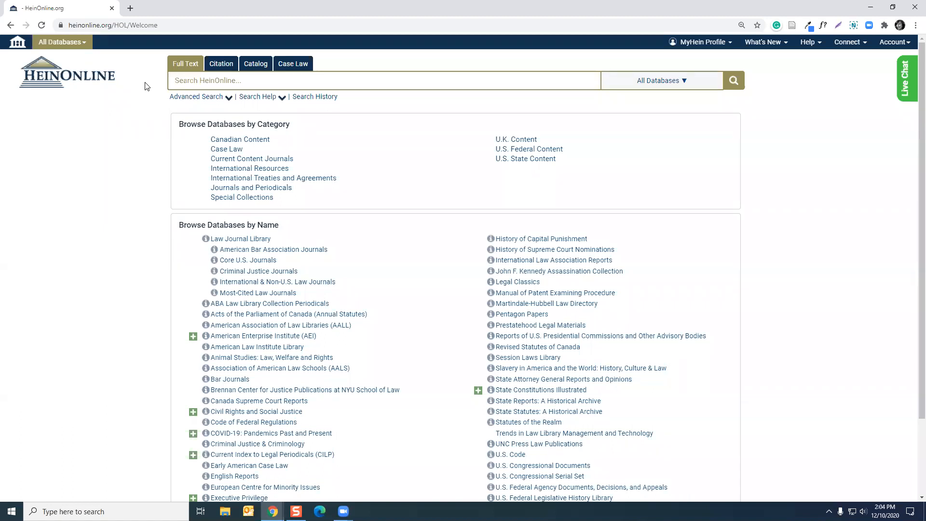
Step: Review the Search Syntax help on Boolean and proximity operators and close it
click(282, 98)
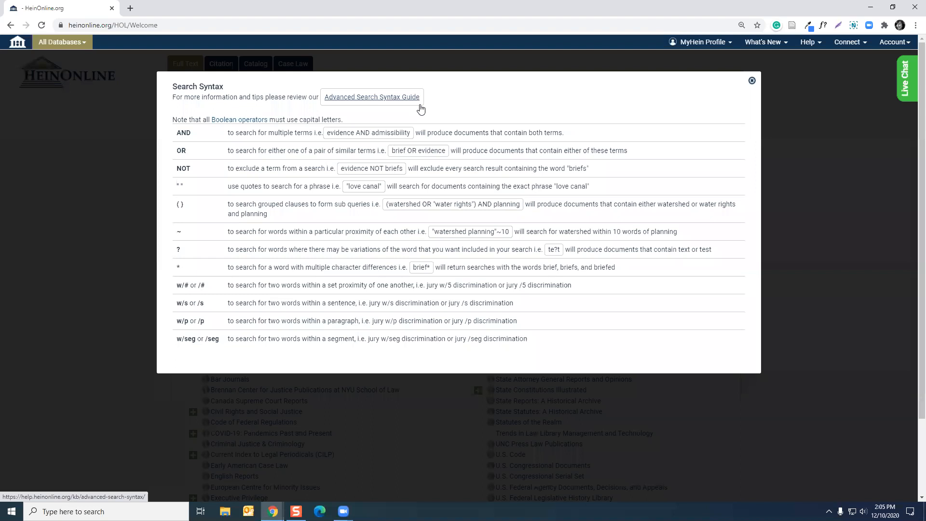
click(752, 81)
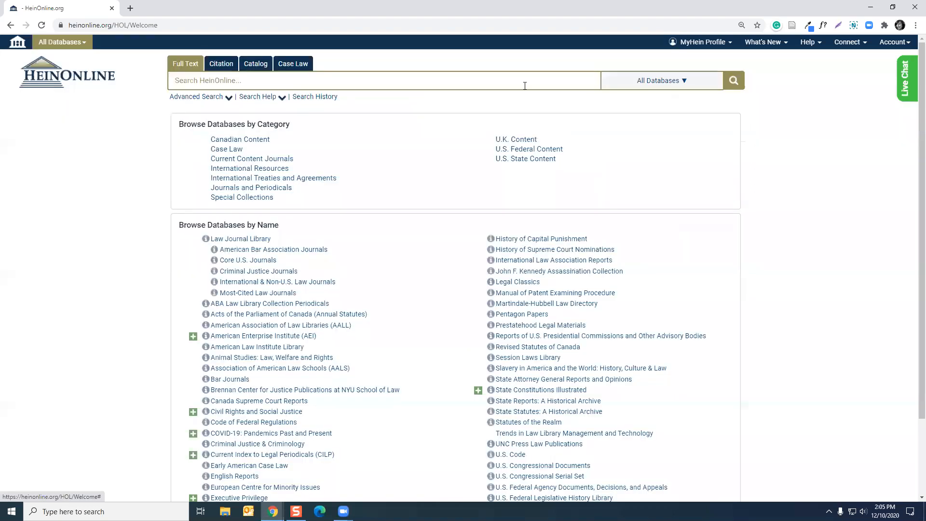
Step: Enter the exact phrase "wrongful convictions" in quotation marks as the full-text search query
click(315, 83)
text("wrong)
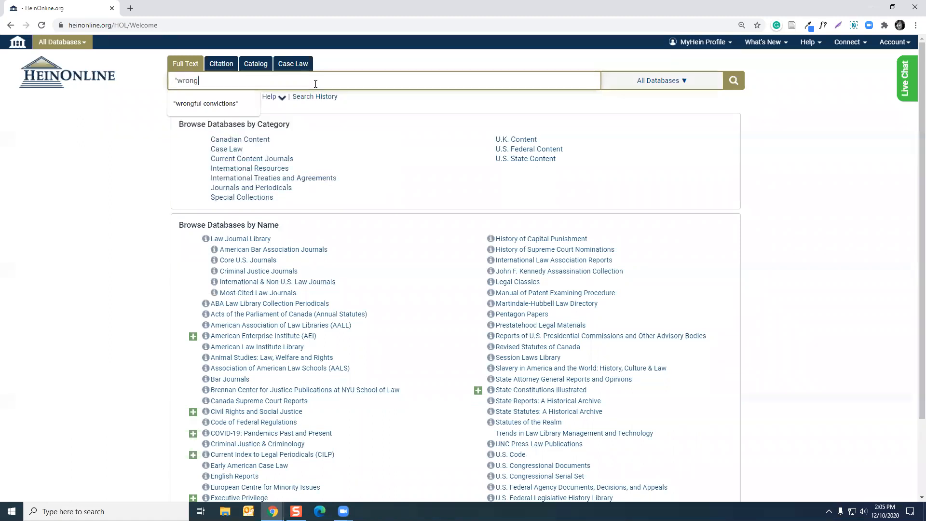
text(ful convictions")
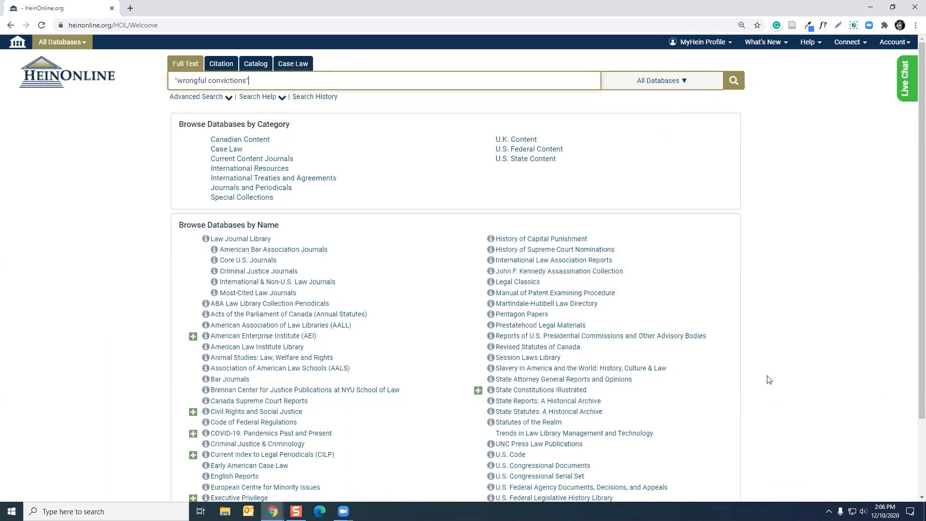
Step: Limit the search to the Civil Rights and Social Justice and Criminal Justice & Criminology databases and run it
click(687, 85)
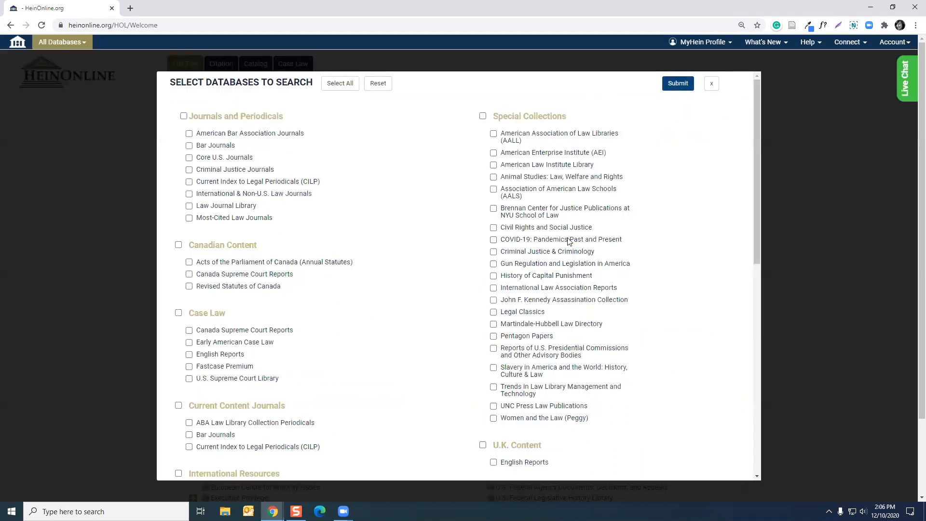
click(494, 228)
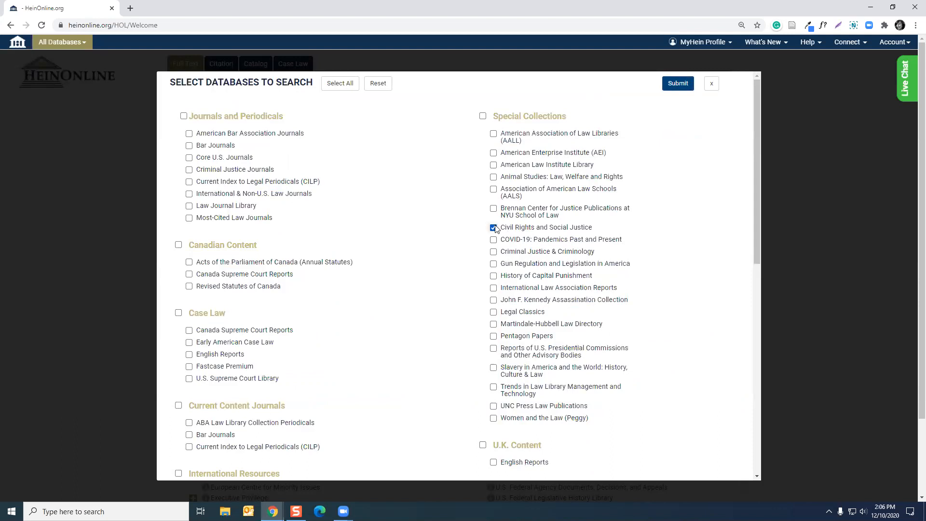
click(495, 252)
scroll(698, 237, down, 4)
scroll(690, 246, down, 3)
scroll(571, 193, up, 3)
scroll(557, 219, up, 4)
click(678, 84)
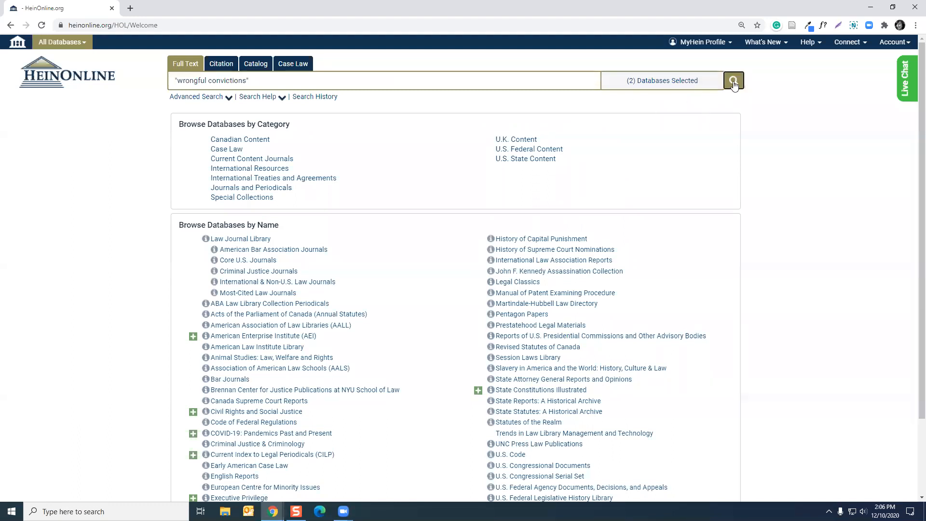
click(733, 82)
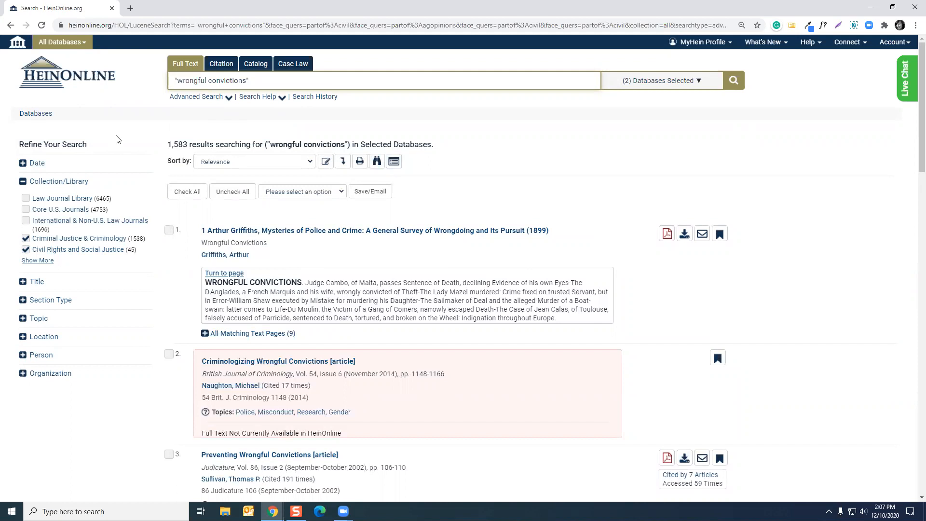
Step: Examine the Date ranges and the full list of Section Type options for refining the search results
click(23, 164)
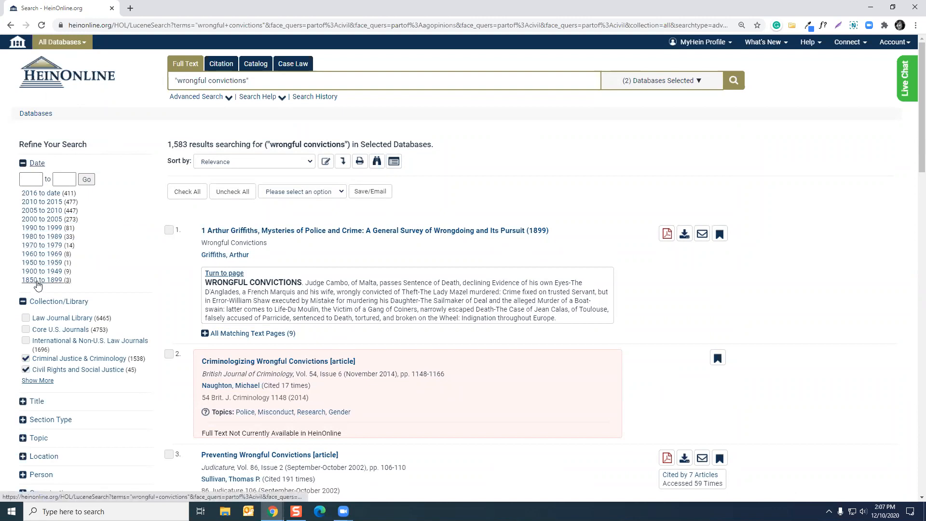
click(23, 164)
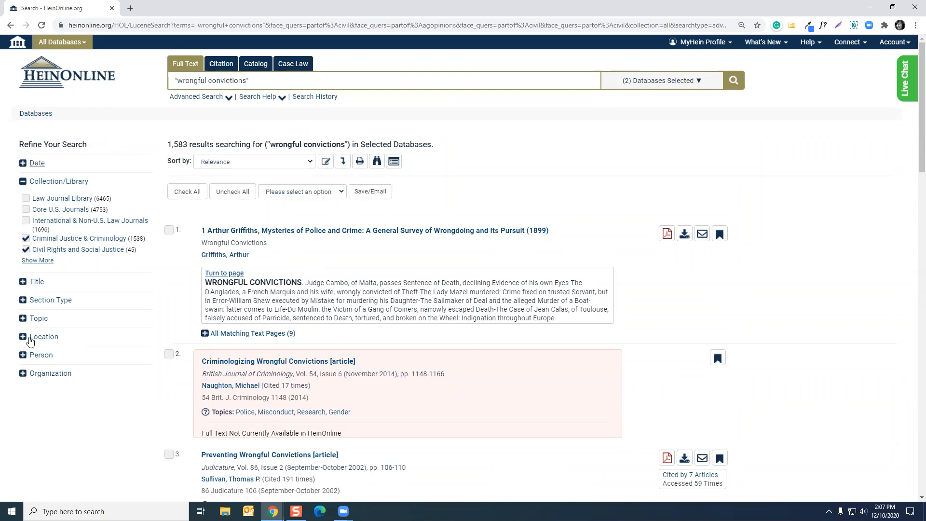
click(23, 301)
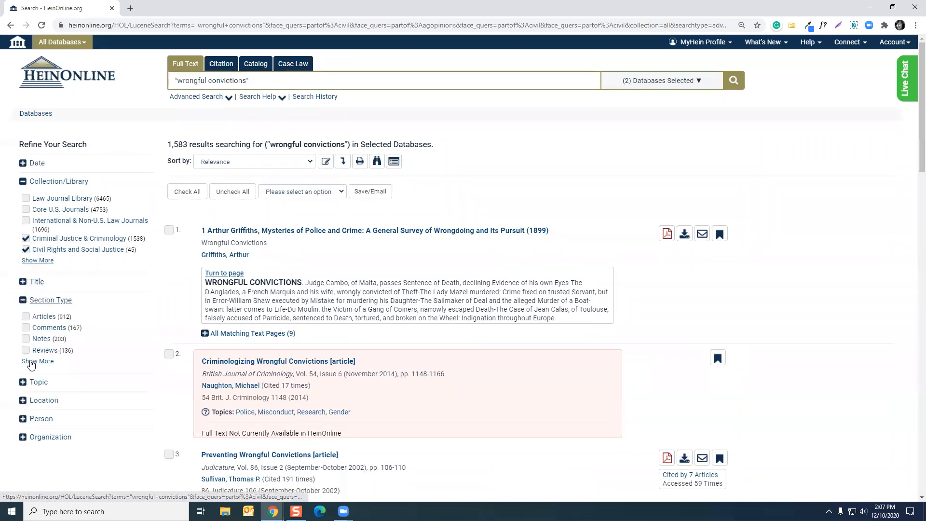
click(30, 363)
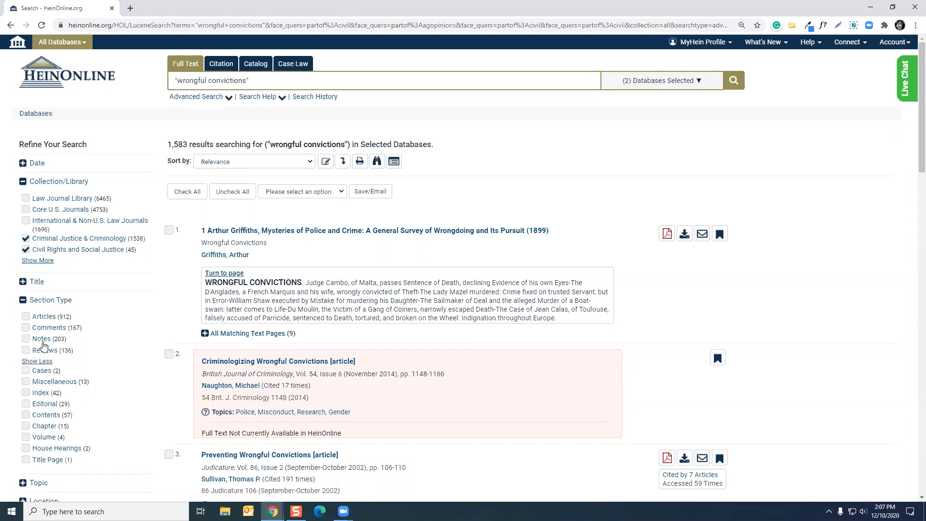
click(22, 300)
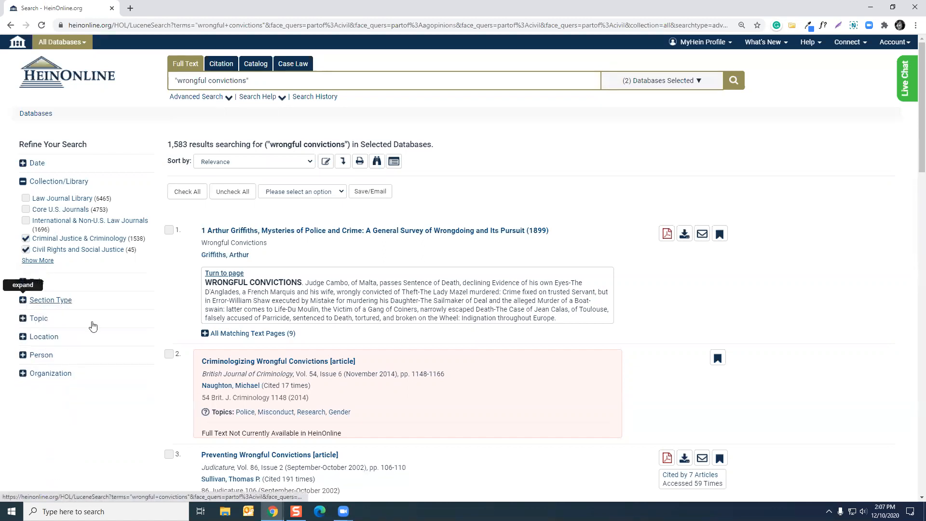
Step: Examine the full list of Location options for refining the search results and collapse it
scroll(94, 327, down, 1)
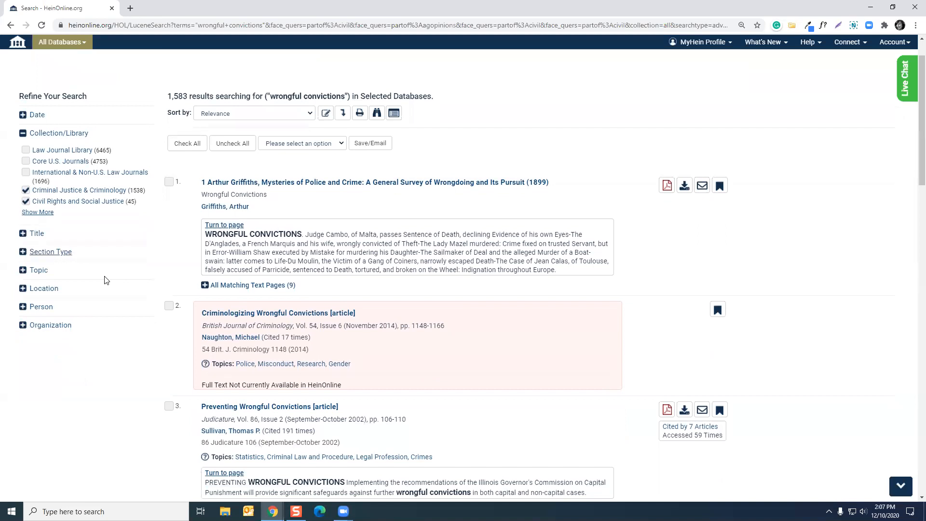
click(41, 286)
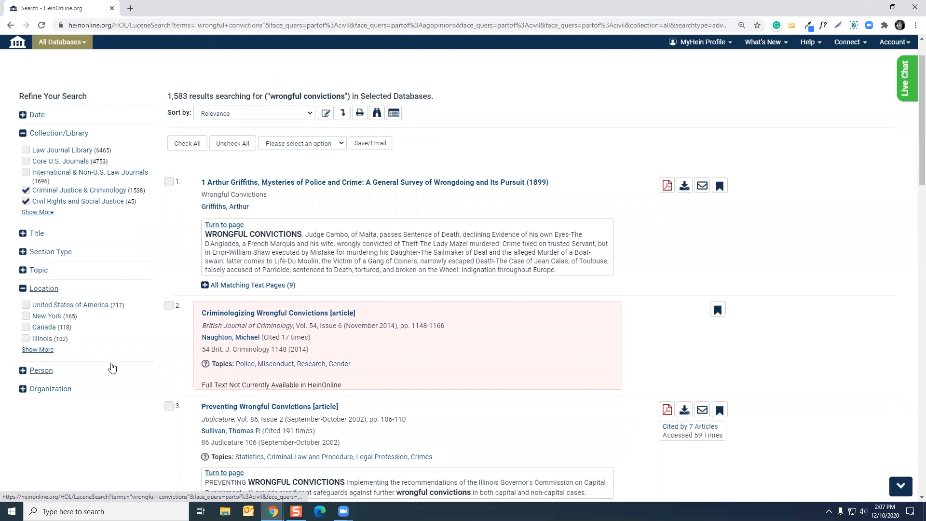
click(41, 350)
scroll(120, 374, down, 2)
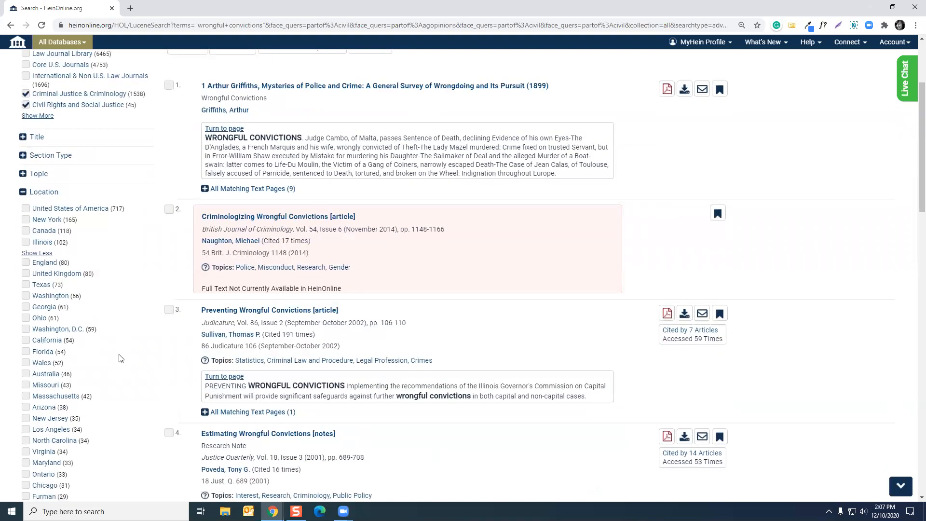
scroll(121, 354, down, 3)
scroll(118, 198, up, 2)
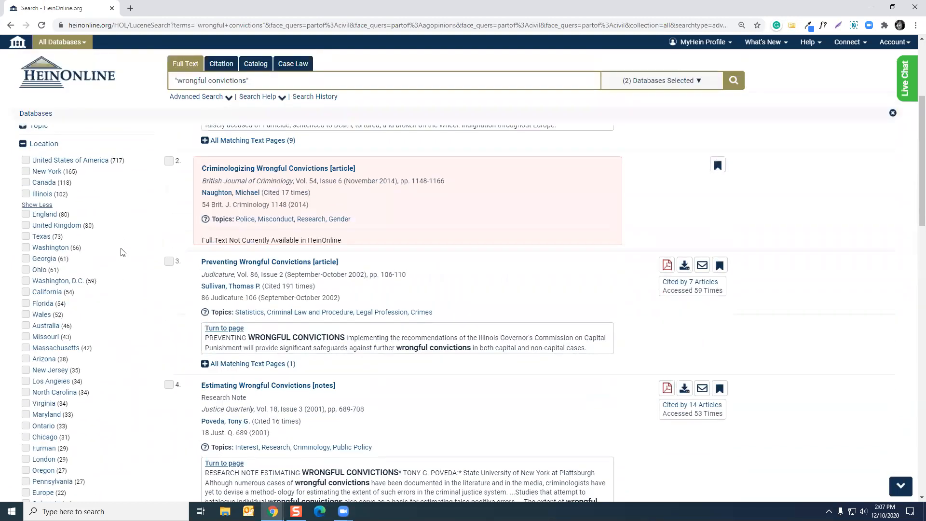
click(22, 144)
Step: Show the full list of Person options for refining the search results
click(23, 162)
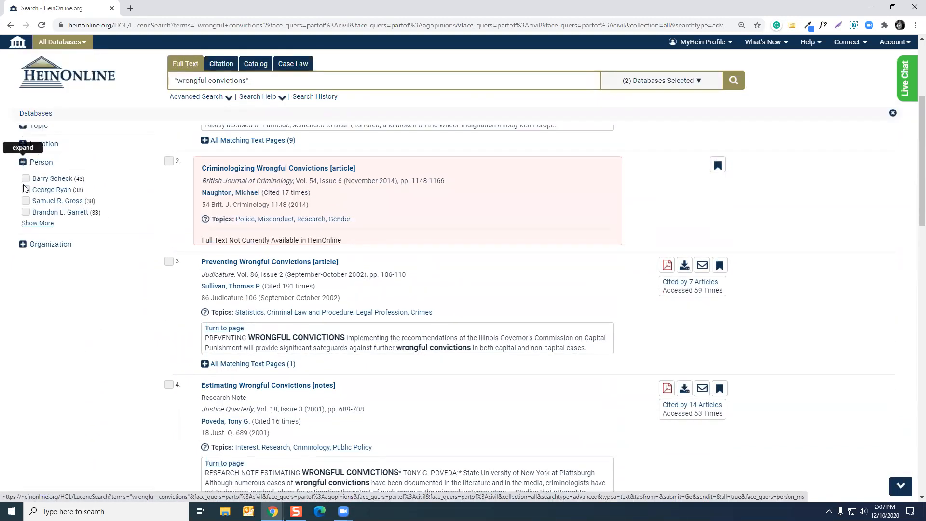
click(33, 224)
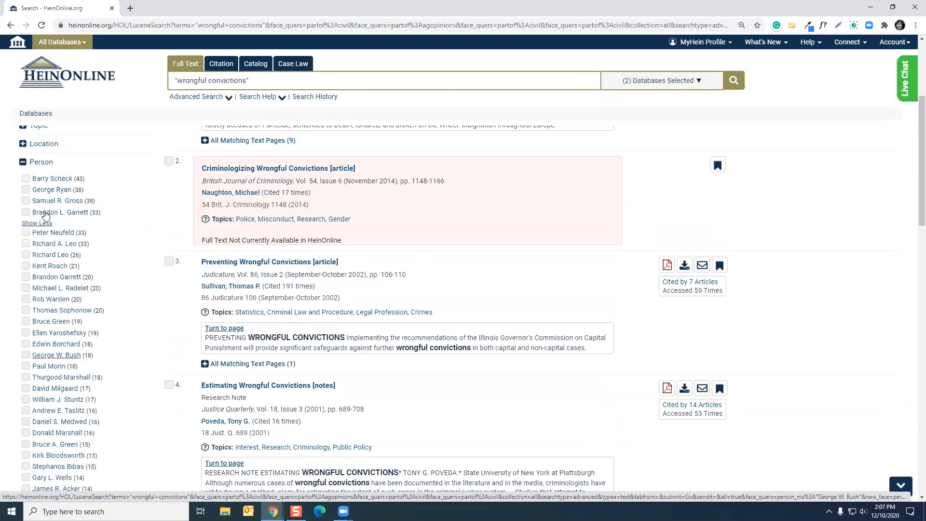
Step: Collapse the Person options, examine the full list of Organization options for refining the search results and collapse it
click(23, 163)
click(23, 180)
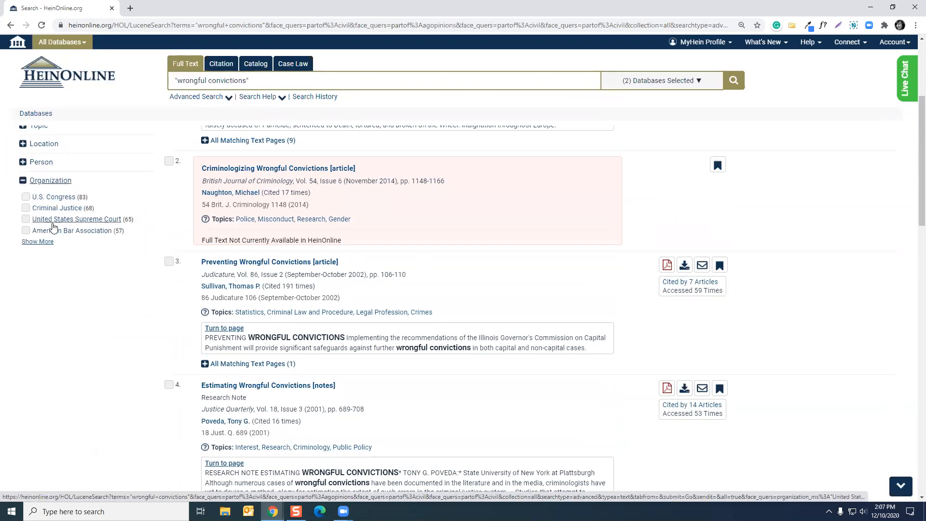
click(40, 243)
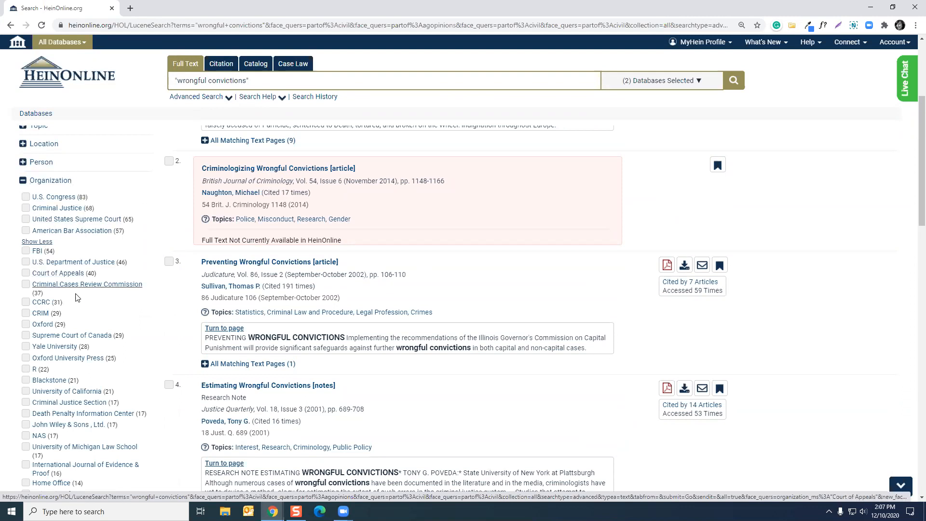
scroll(177, 300, up, 4)
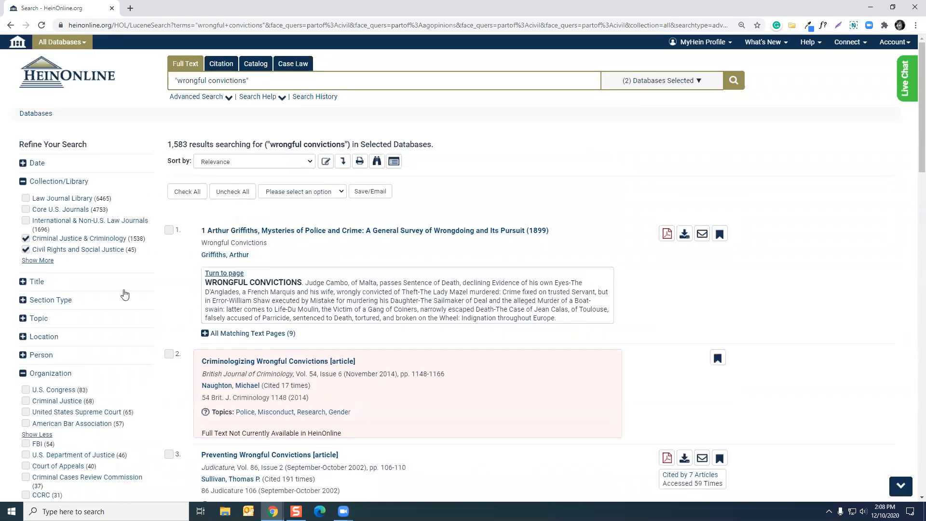
click(23, 374)
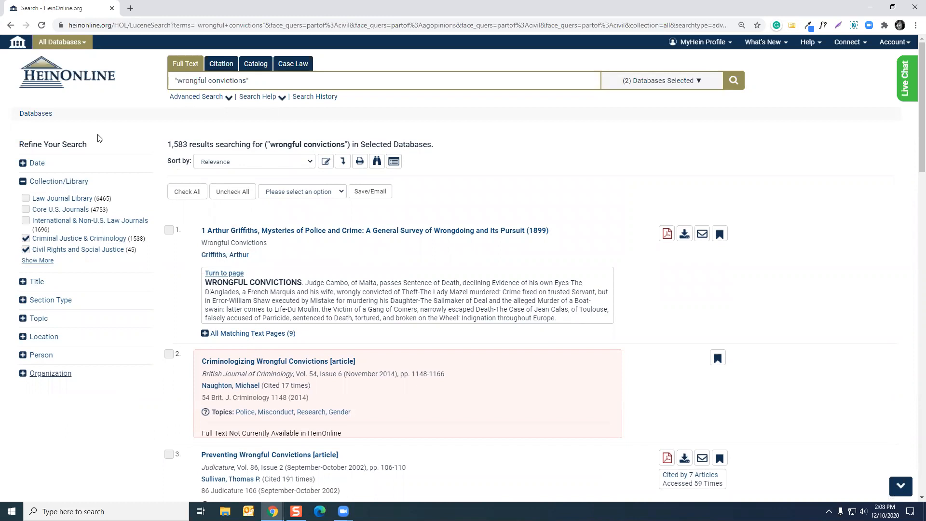
Step: Run a citation search for 79 Fed. Reg. 15557
click(229, 66)
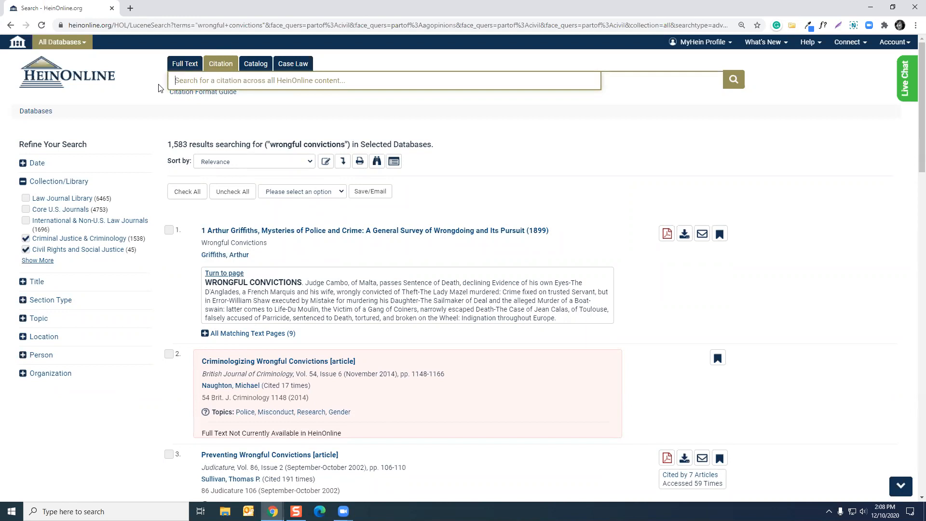
text(79 Fed. Reg. )
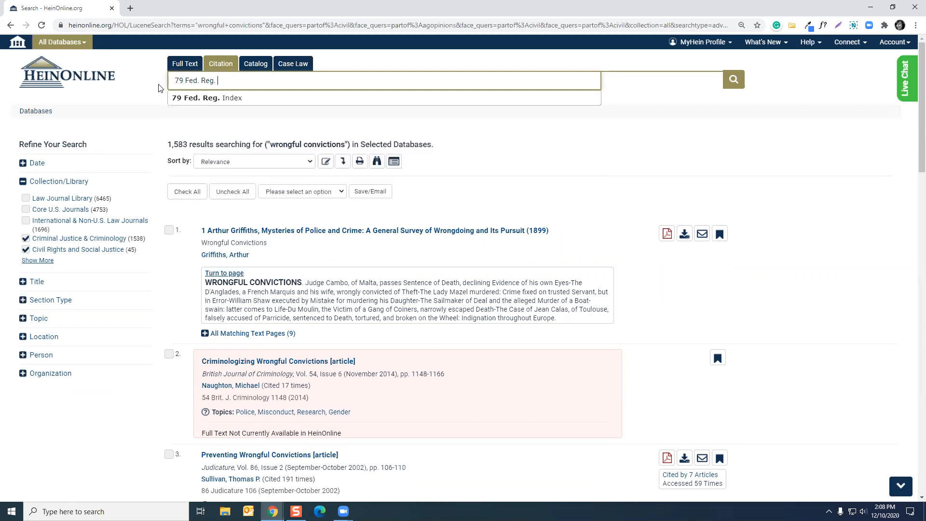
text(15557)
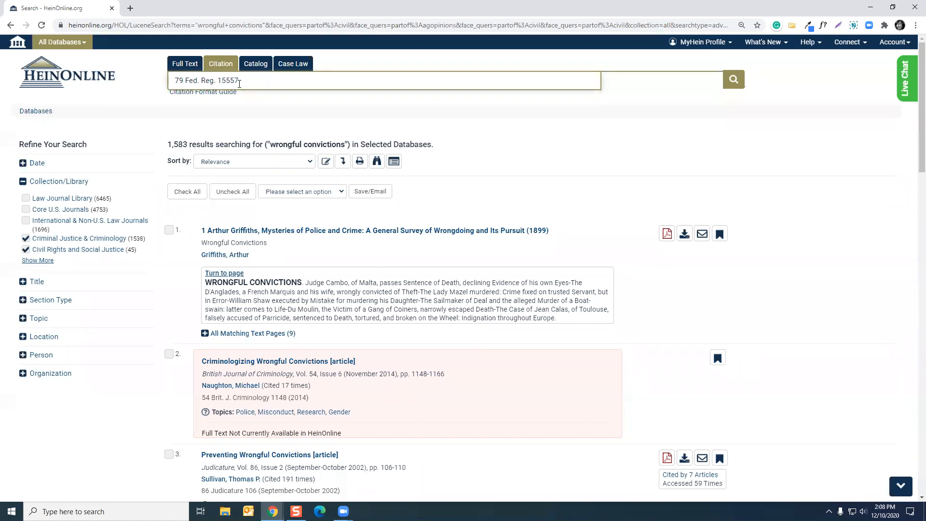
click(727, 80)
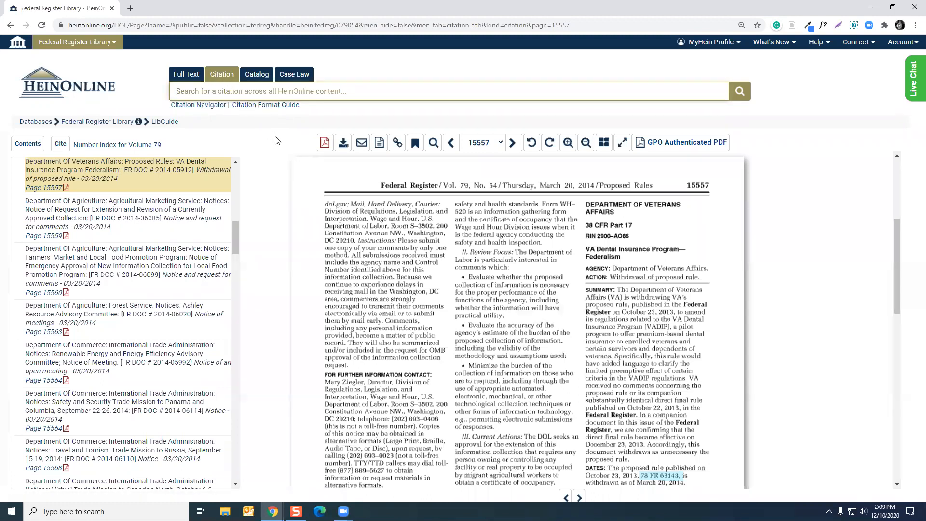
Step: Open the Citation Format Guide and find the "harvard law review" entries among the titles under H
click(260, 110)
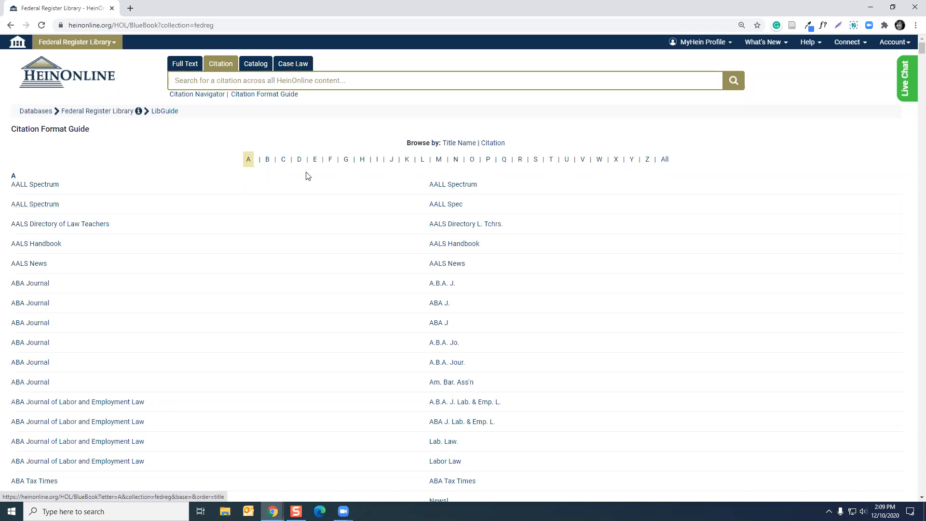
click(364, 161)
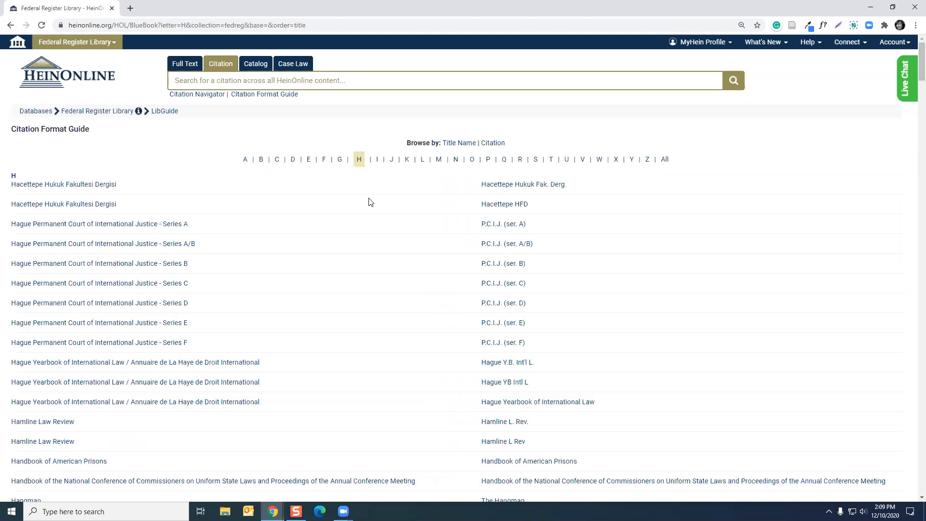
scroll(393, 306, down, 4)
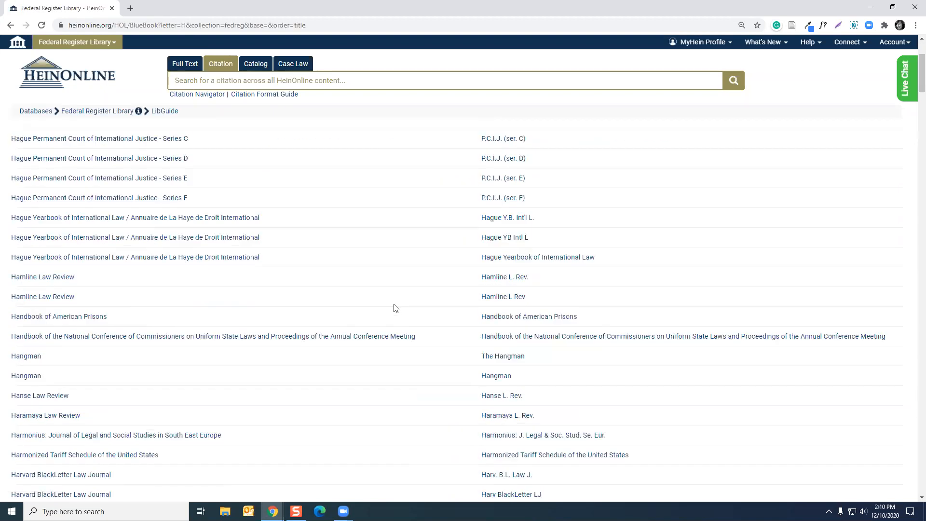
scroll(396, 308, down, 2)
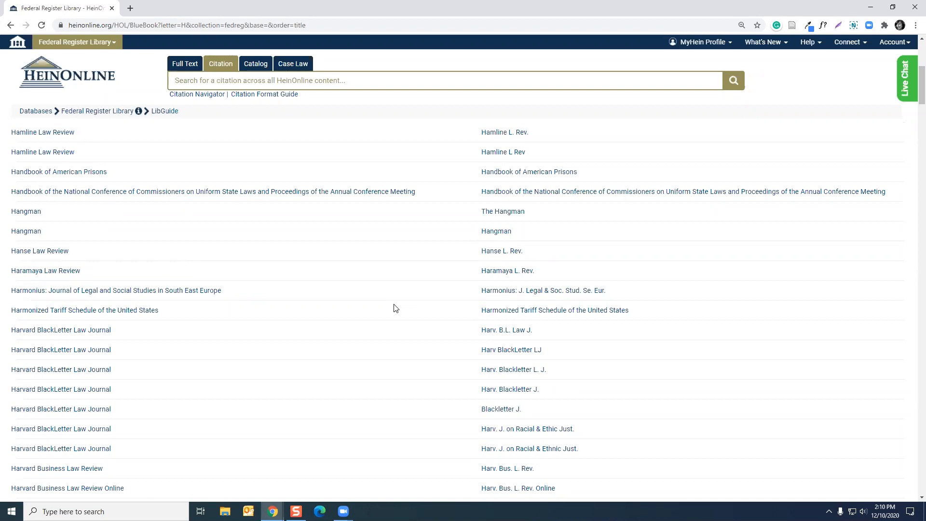
key(ctrl+f)
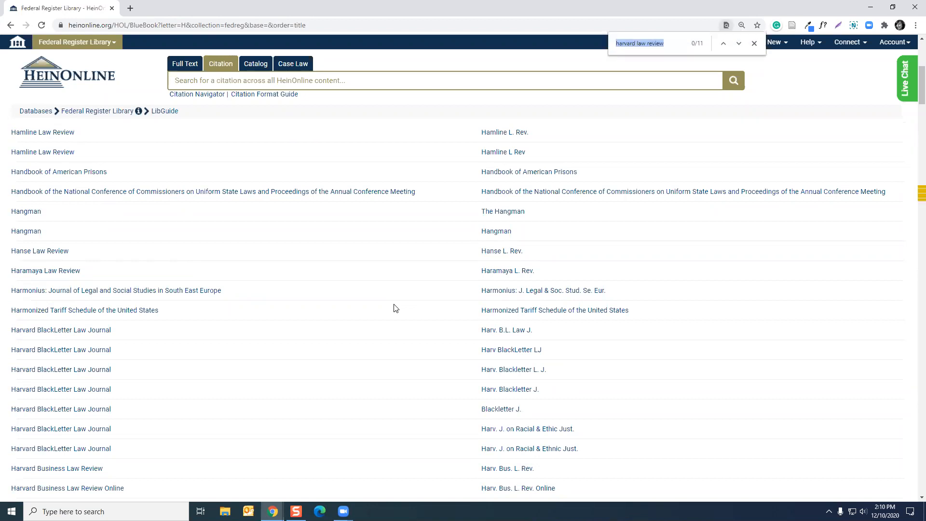
text(harvard law review)
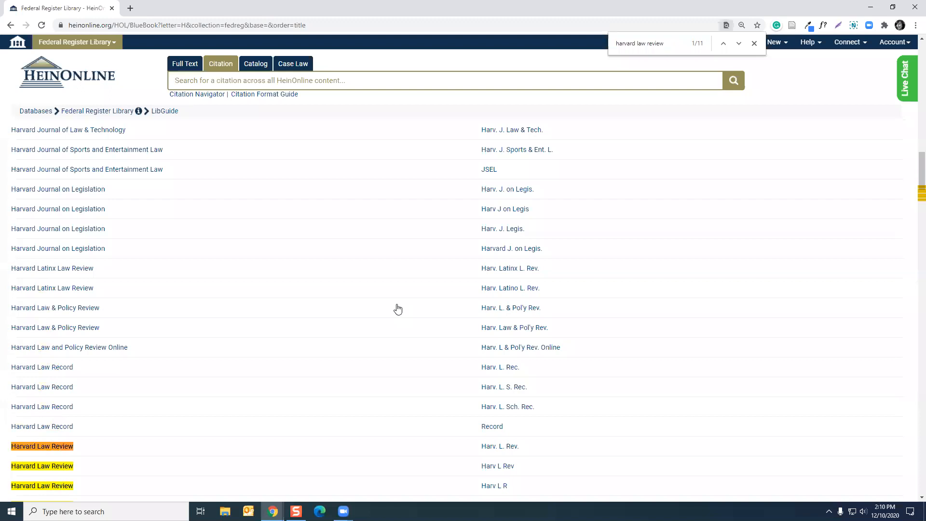
scroll(374, 290, down, 5)
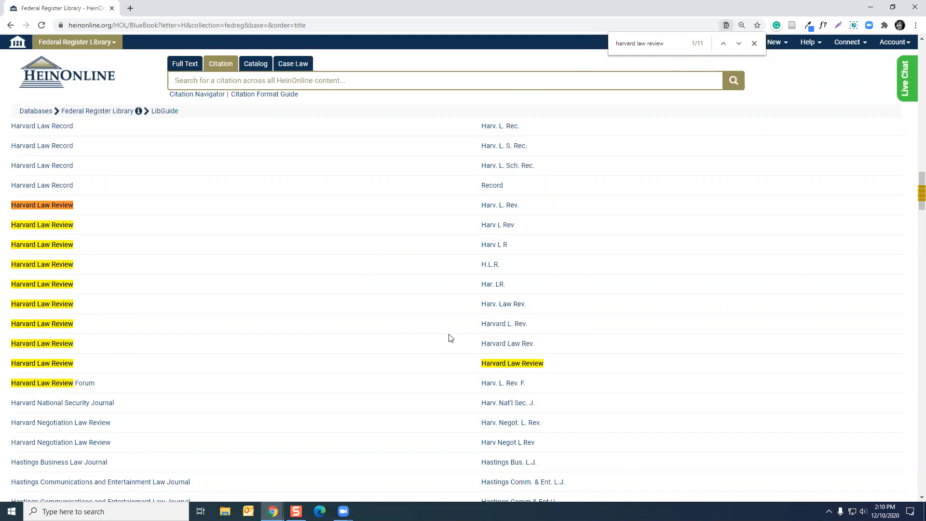
Step: Retrieve volume 4, page 193 of the Harvard Law Review using its "Harv. Law Rev." citation entry
click(393, 305)
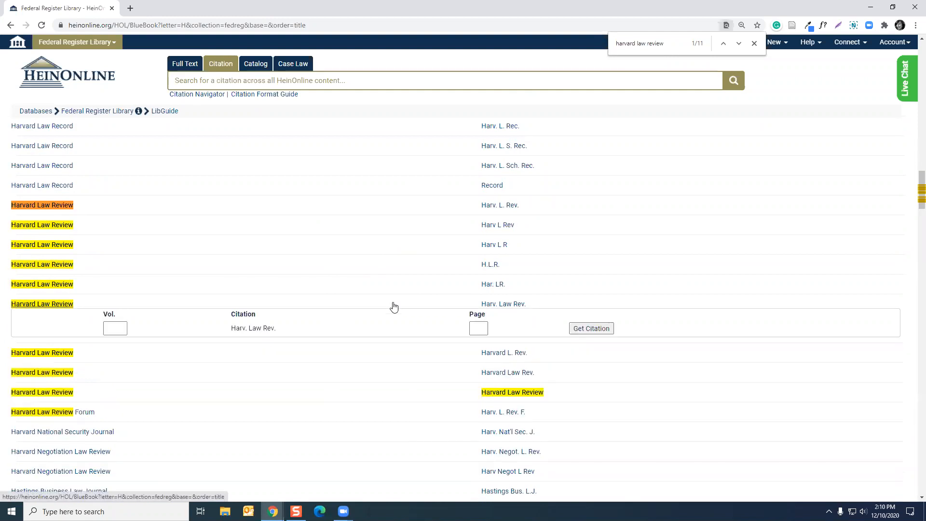
click(121, 326)
text(4)
click(476, 329)
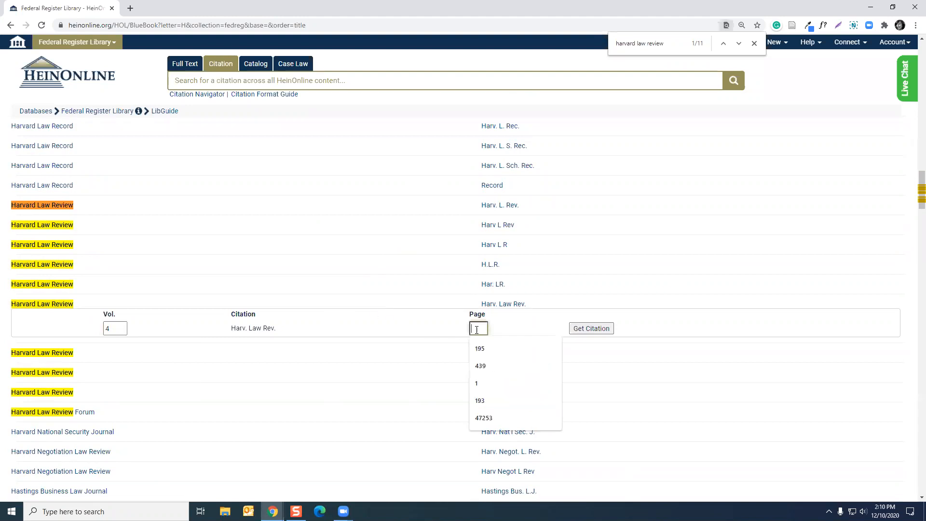
text(193)
click(596, 331)
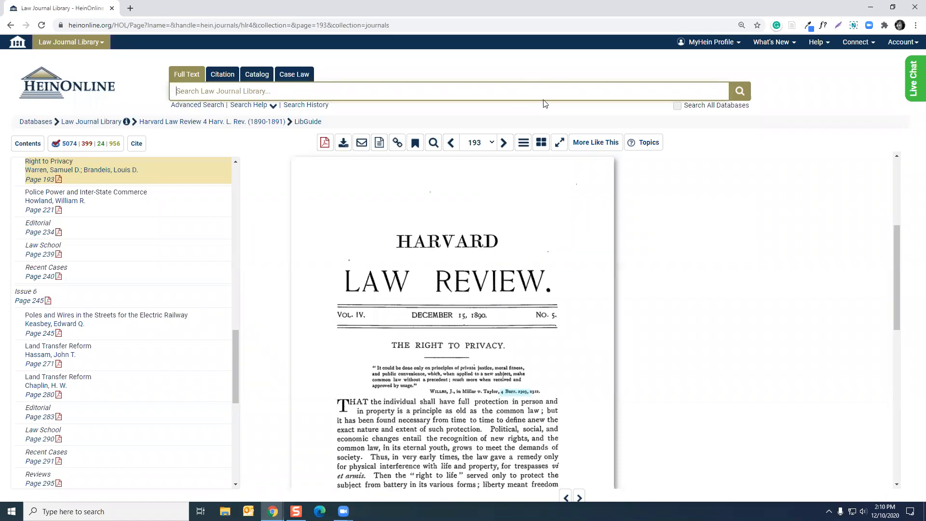
Step: Search the publications catalog for "Essays in Social Justice"
click(255, 74)
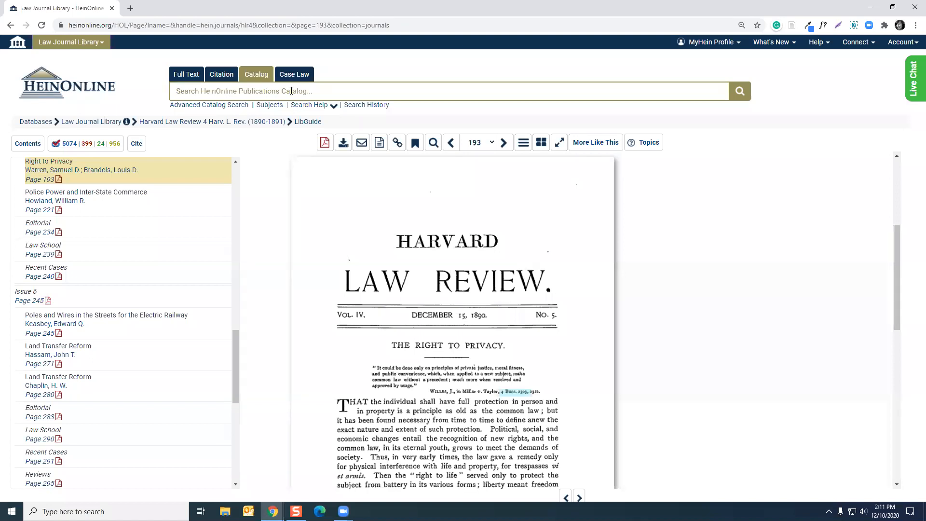
click(292, 90)
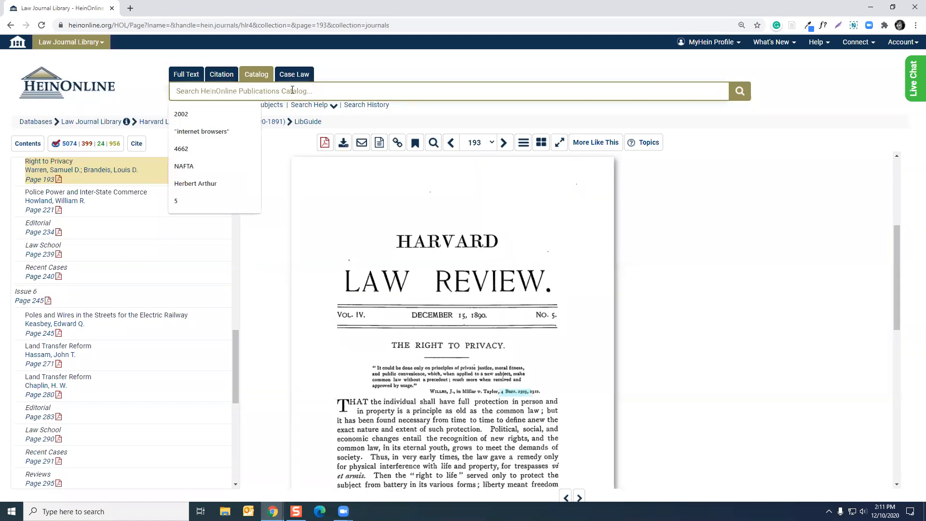
text(Essay)
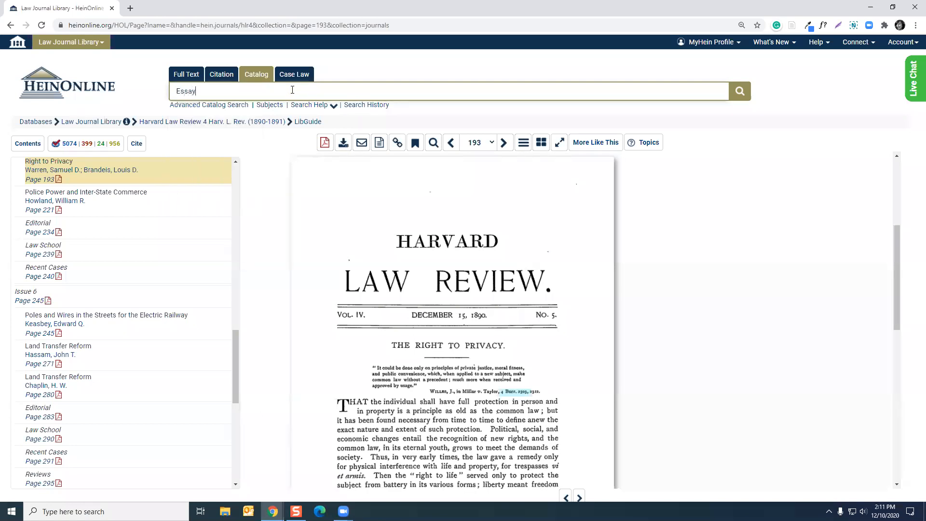
text(s in Social Justice)
click(733, 92)
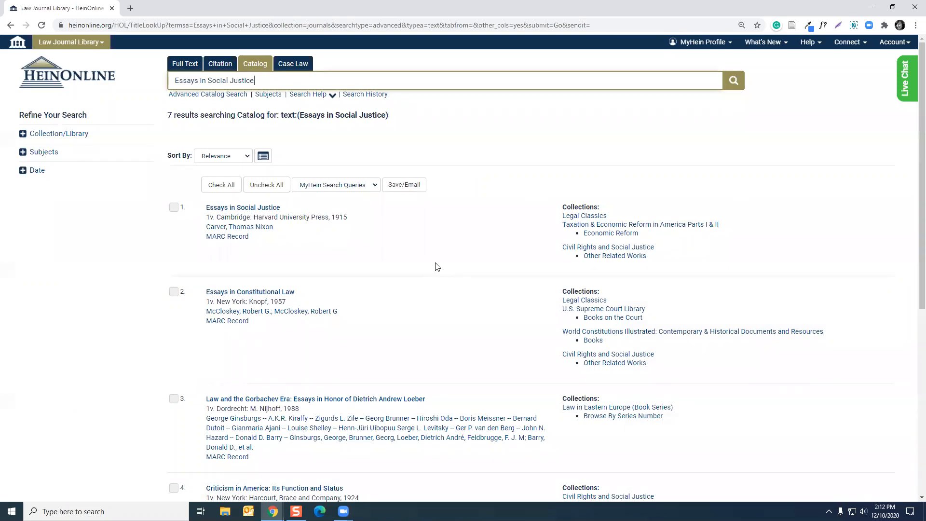
Step: Open the advanced catalog search and examine the field choices available for its Publication Title row
click(227, 96)
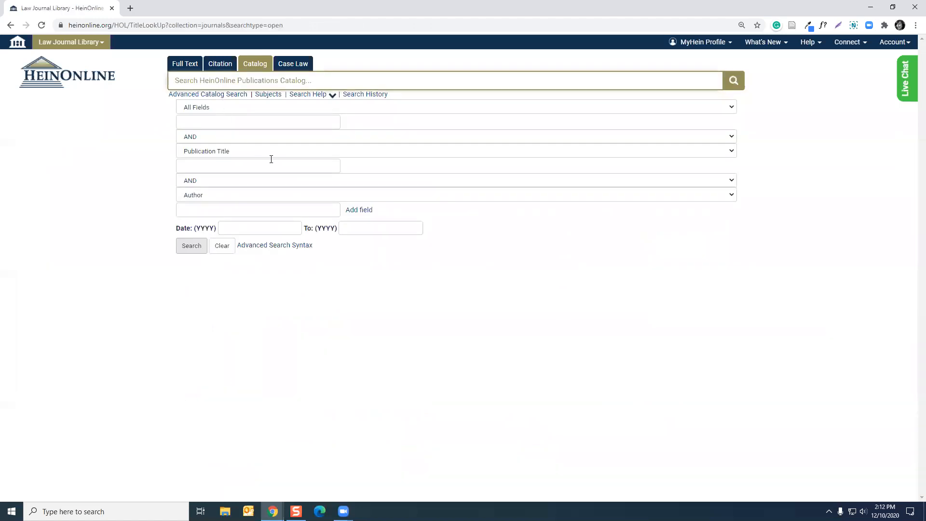
click(276, 151)
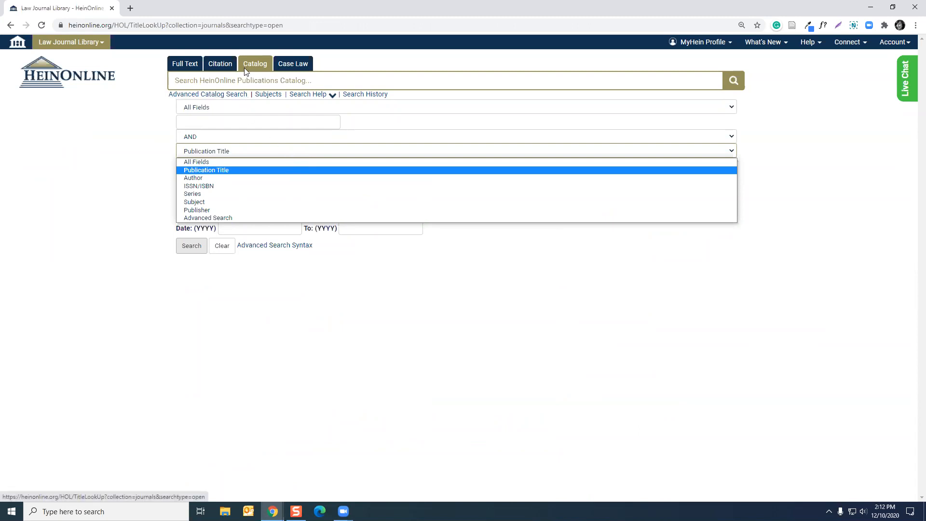
click(237, 95)
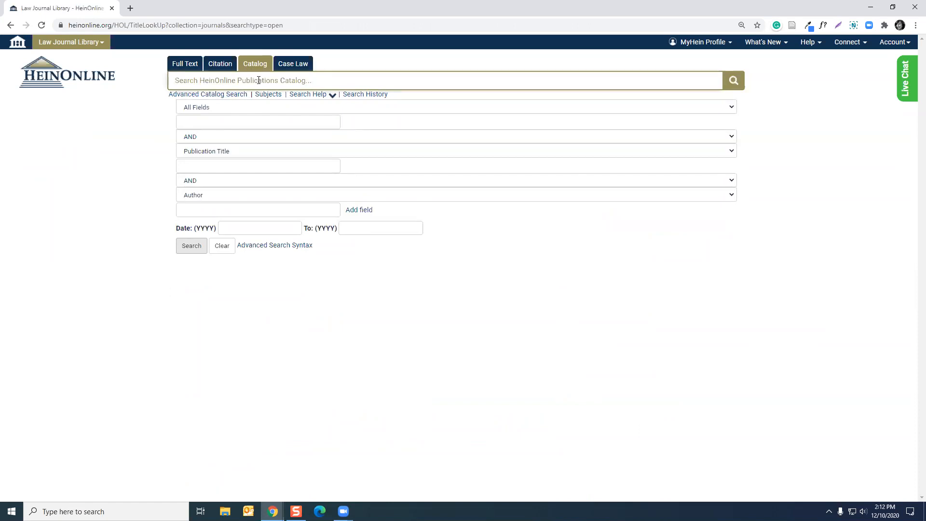
Step: Run a case law search for the citation 367 F.3d 594
click(293, 64)
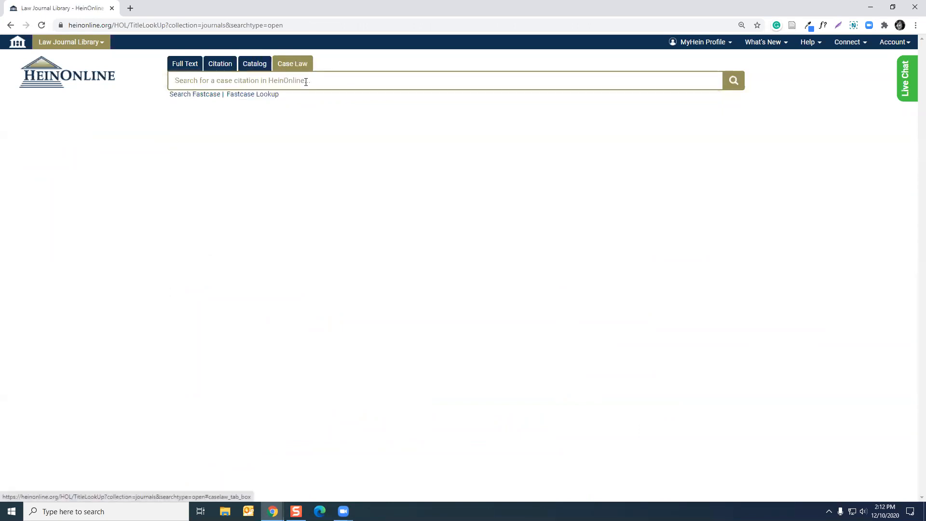
click(308, 82)
click(342, 62)
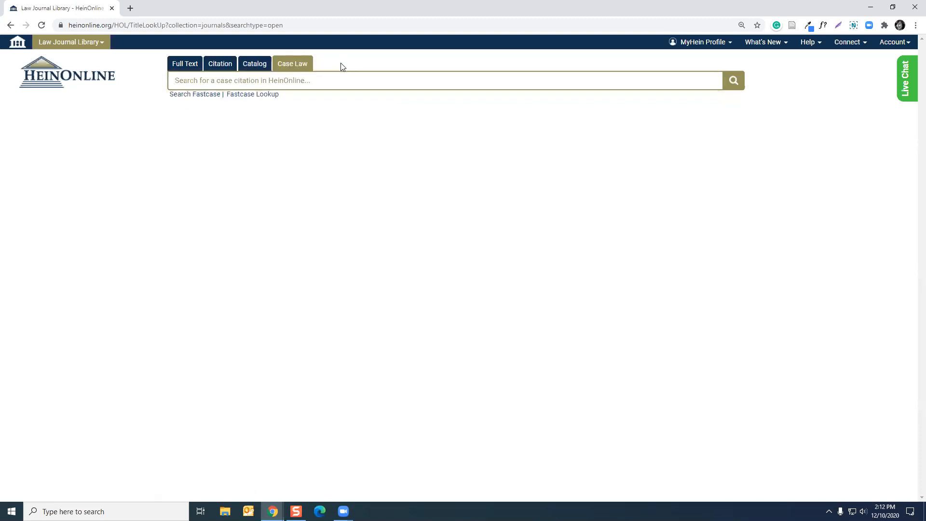
click(343, 78)
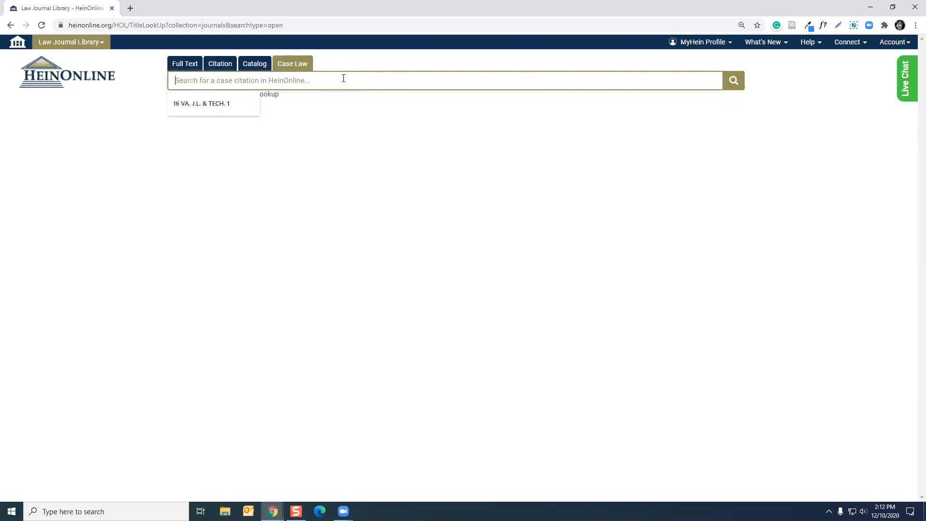
text(367)
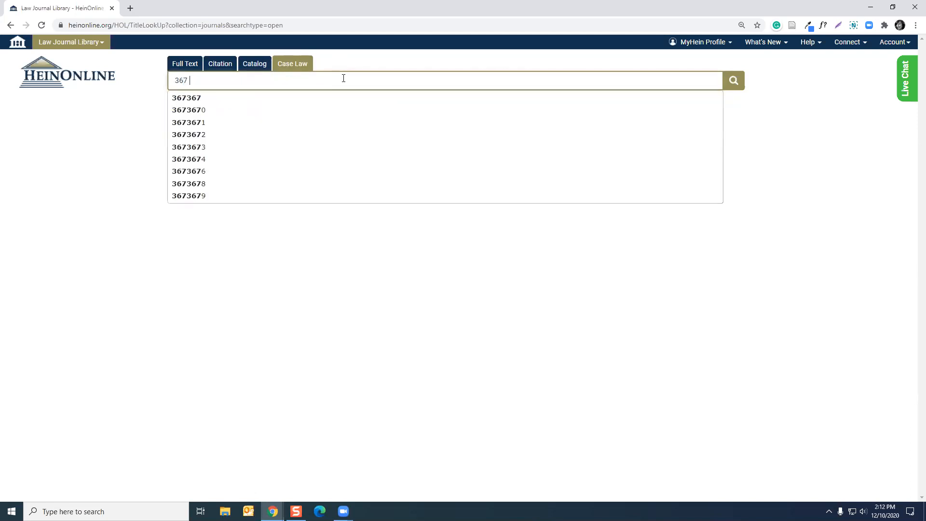
text( F.3d 594)
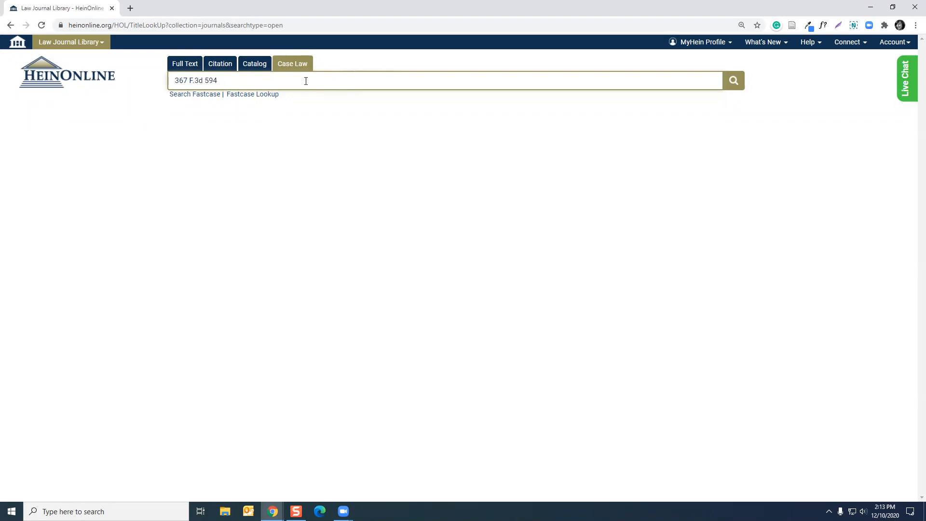
click(733, 89)
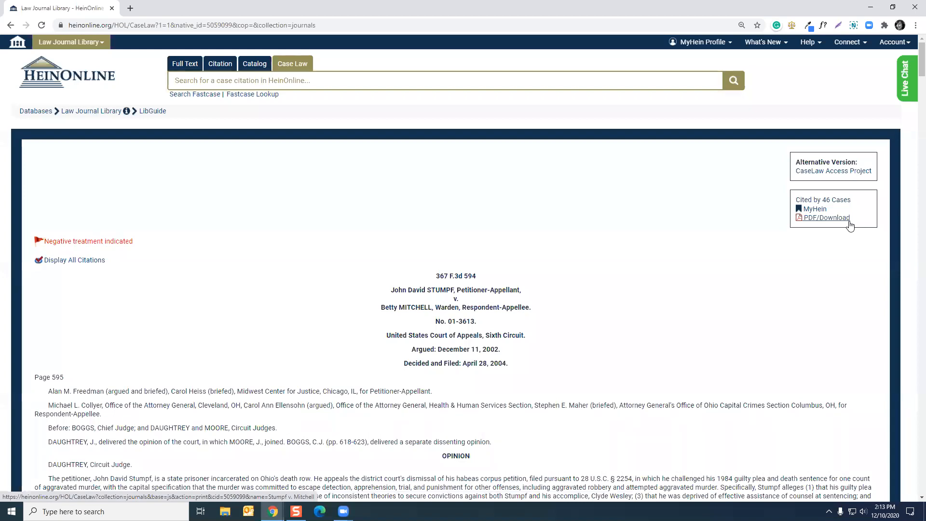
Step: Skim the case opinion, open its negative treatment report and examine the cases listed there
scroll(612, 285, down, 5)
scroll(613, 286, down, 4)
scroll(614, 285, up, 7)
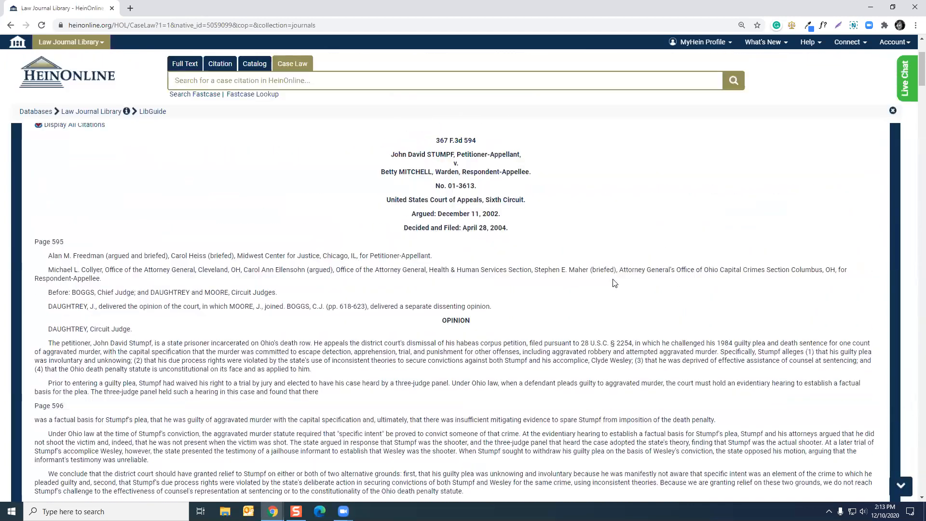
scroll(615, 283, up, 3)
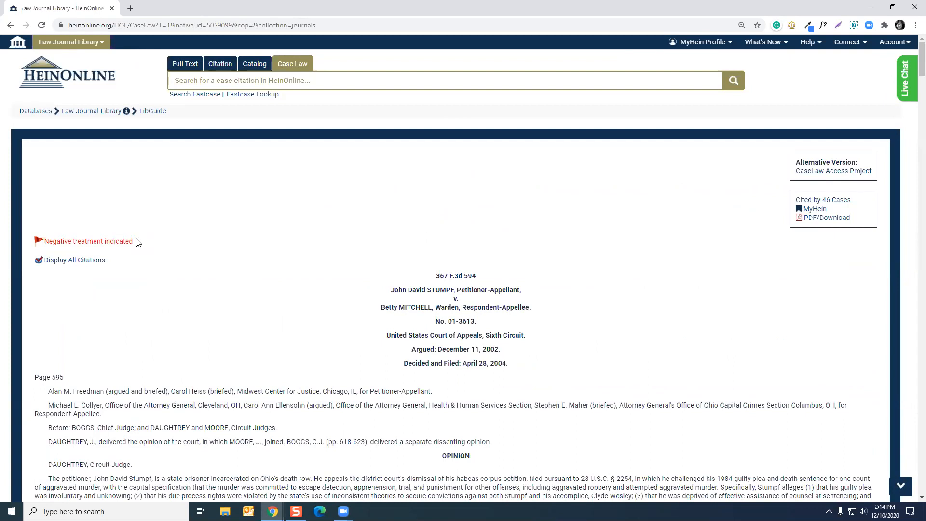
click(124, 244)
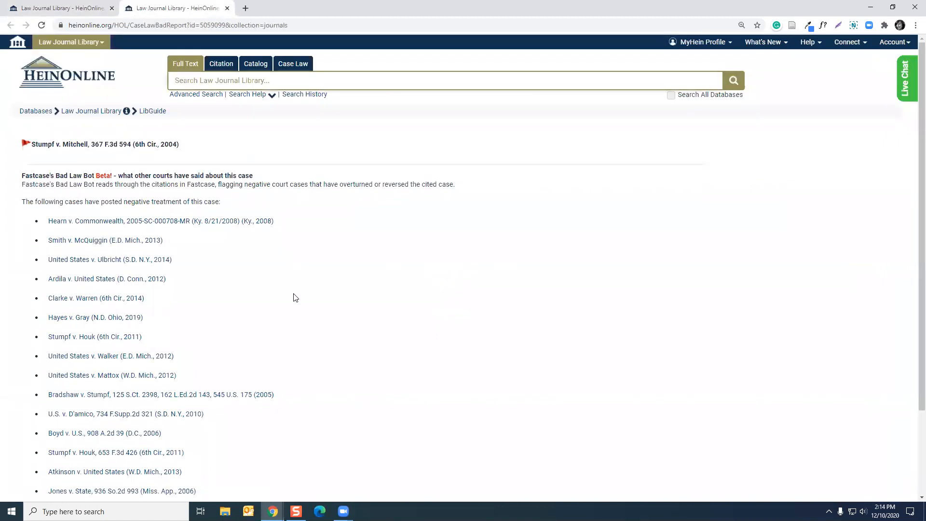
scroll(293, 297, down, 2)
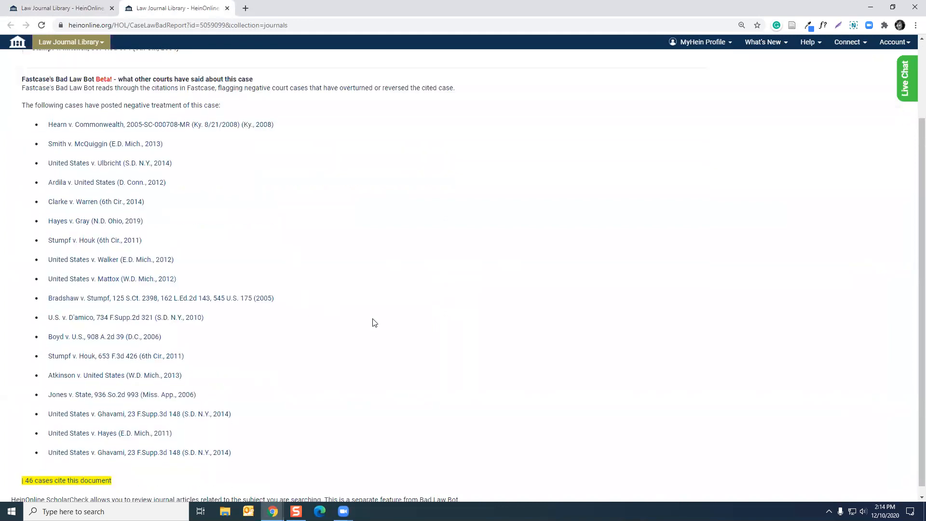
Step: Open the Fastcase case law search form and examine the field choices available for its Case Name row
scroll(373, 321, up, 2)
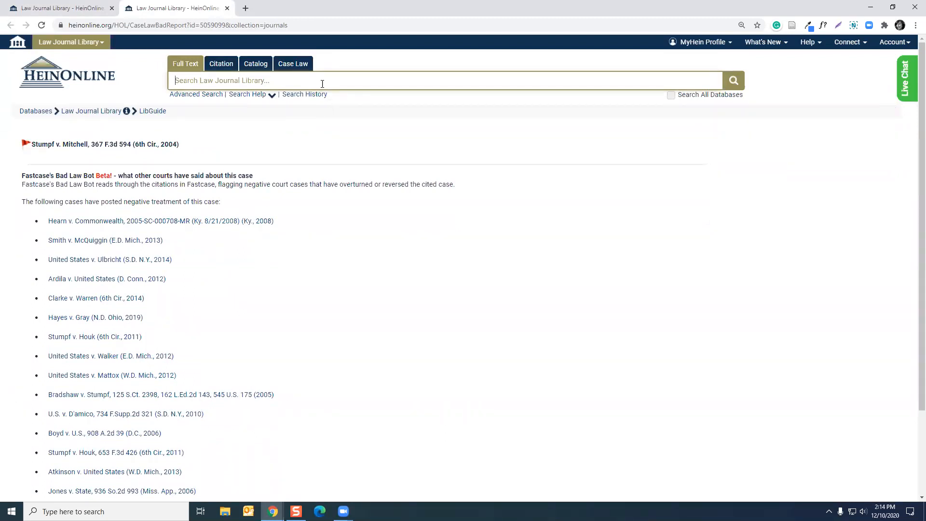
click(299, 67)
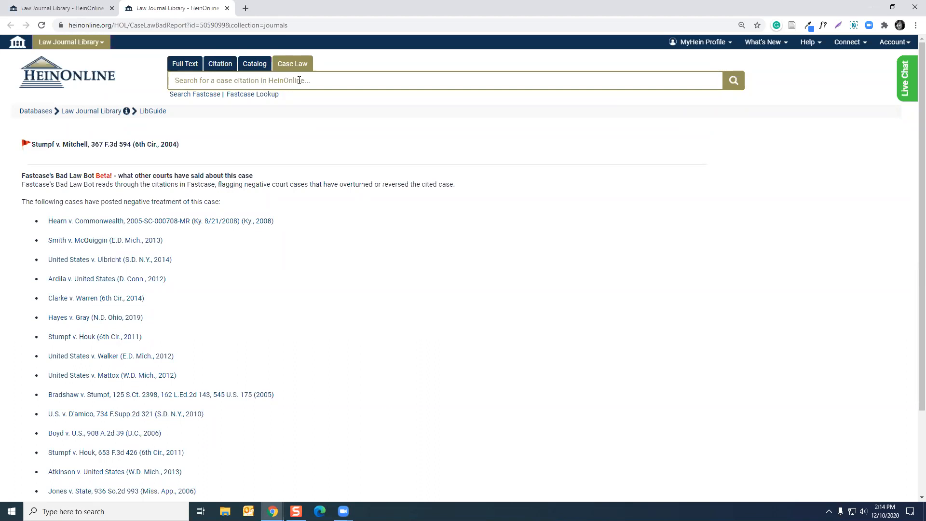
click(210, 95)
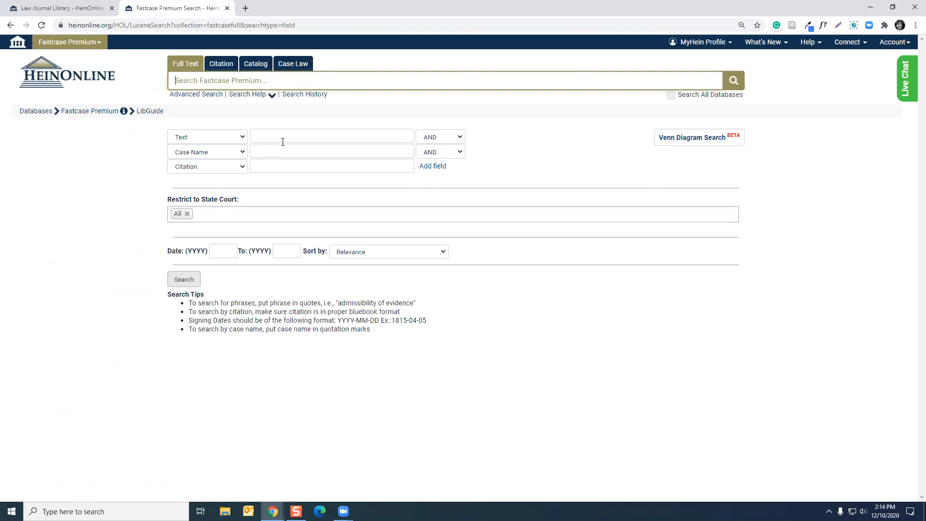
click(239, 156)
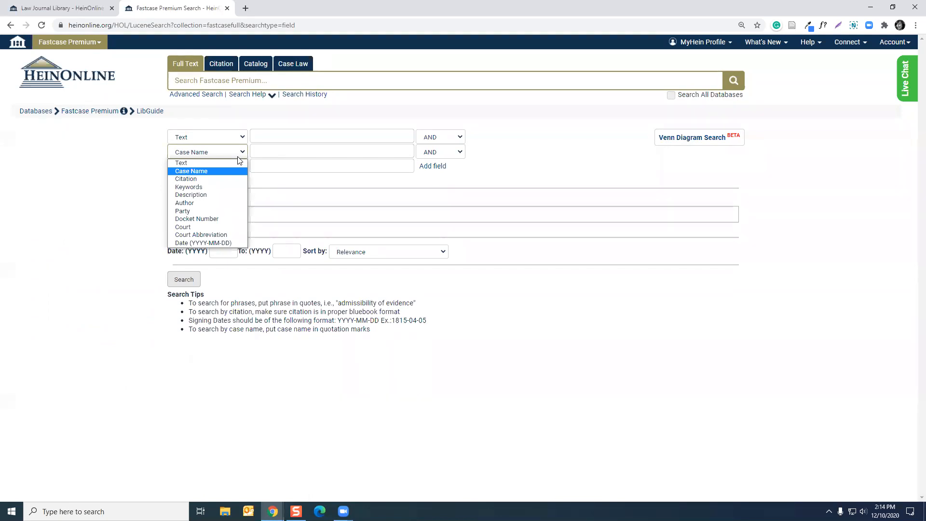
click(241, 156)
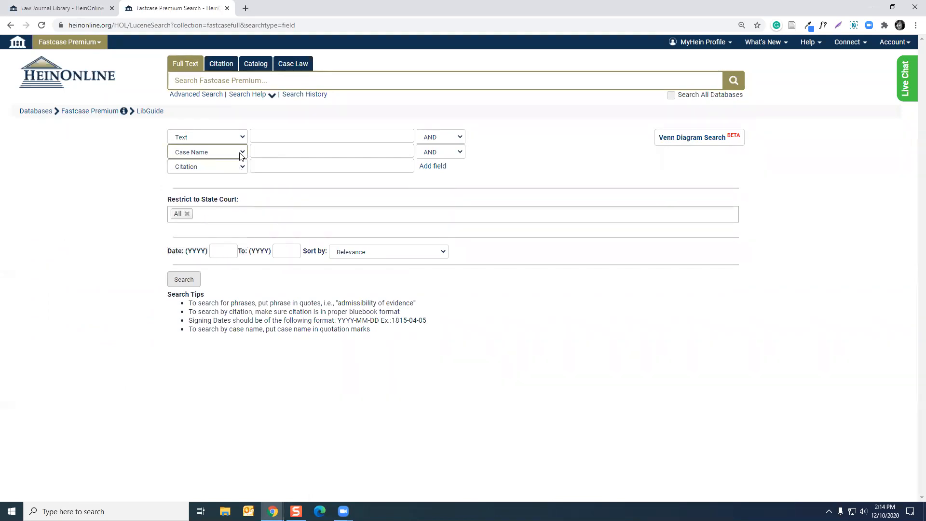
click(83, 48)
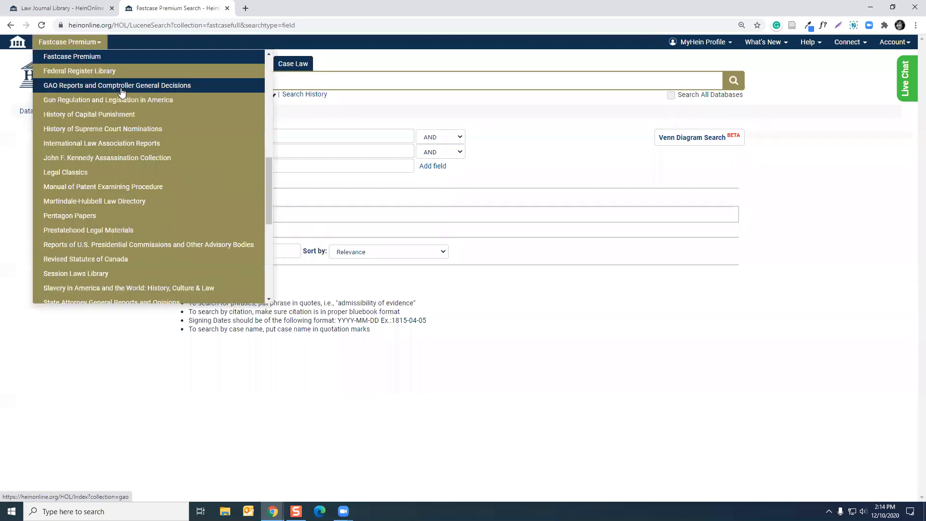
drag(267, 197, 269, 154)
click(160, 381)
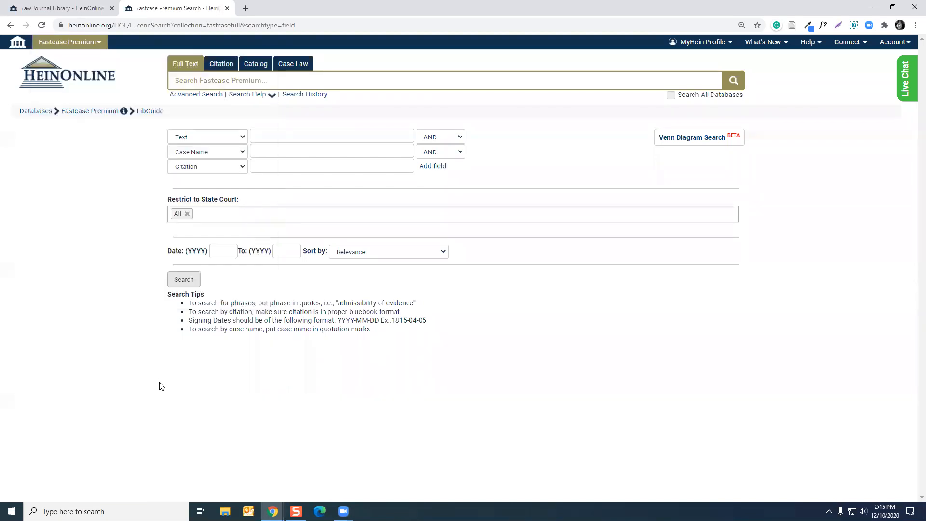
Step: Open the U.S. Supreme Court Library database and skim the landmark cases on its introduction page
click(95, 44)
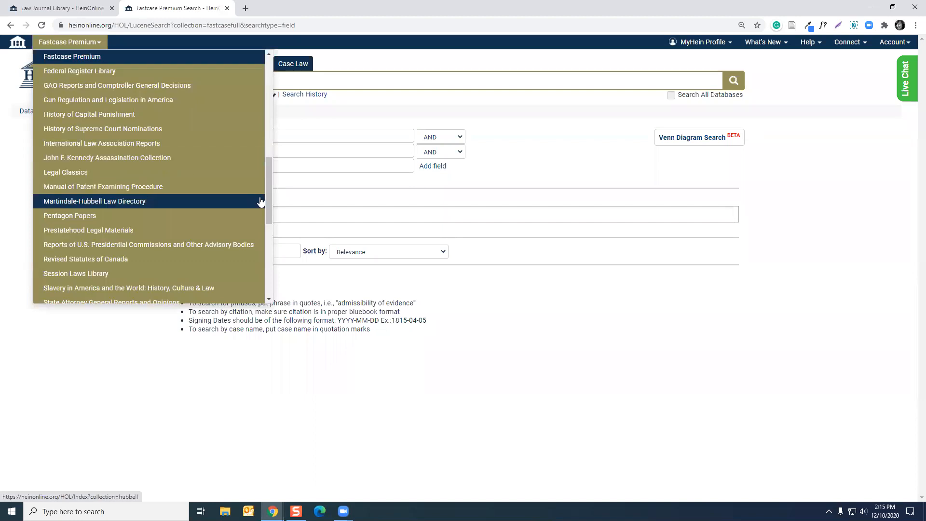
drag(268, 202, 256, 276)
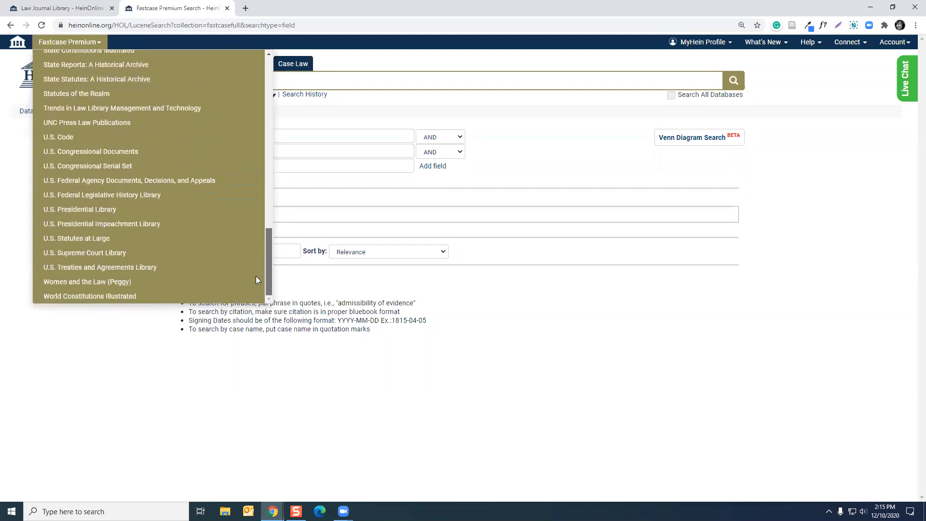
click(160, 256)
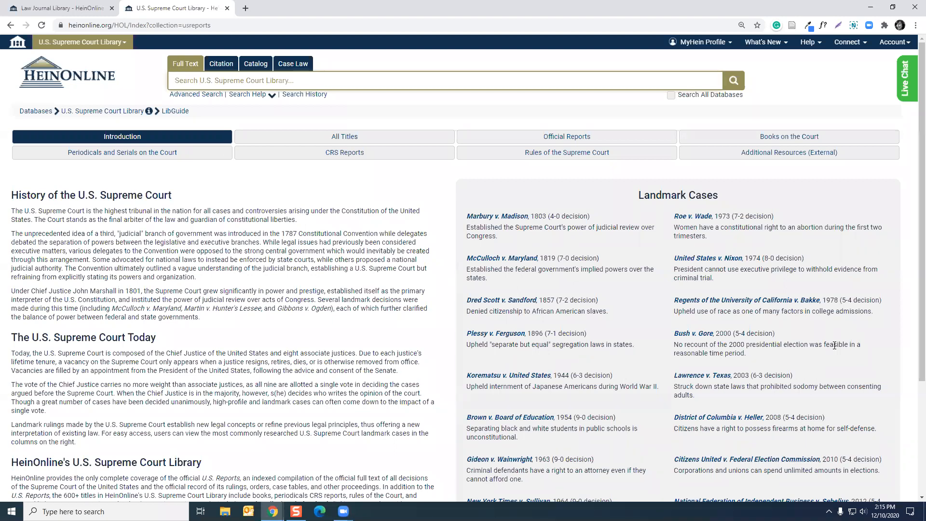
scroll(655, 343, down, 3)
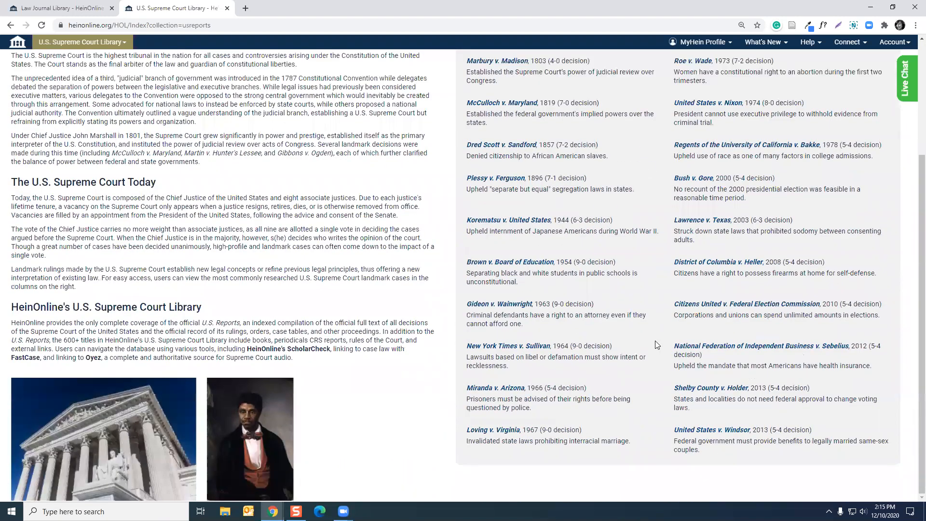
scroll(655, 341, up, 3)
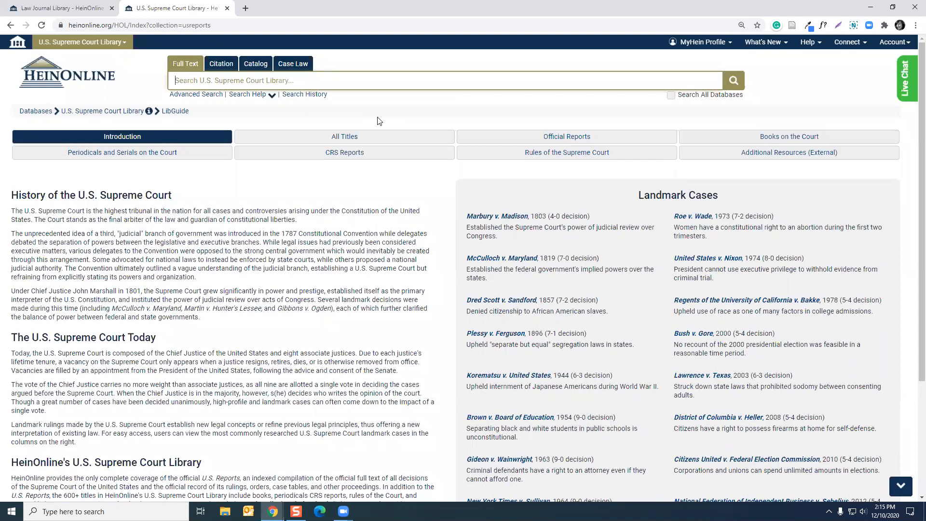
Step: Run a full text search of the U.S. Supreme Court Library for Miranda v. Arizona
text(Miran)
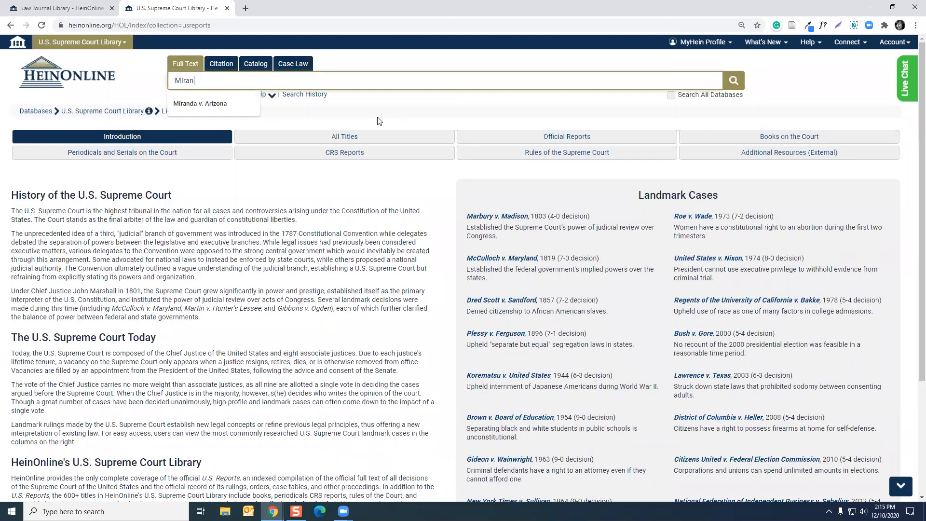
text(da v. Arizona)
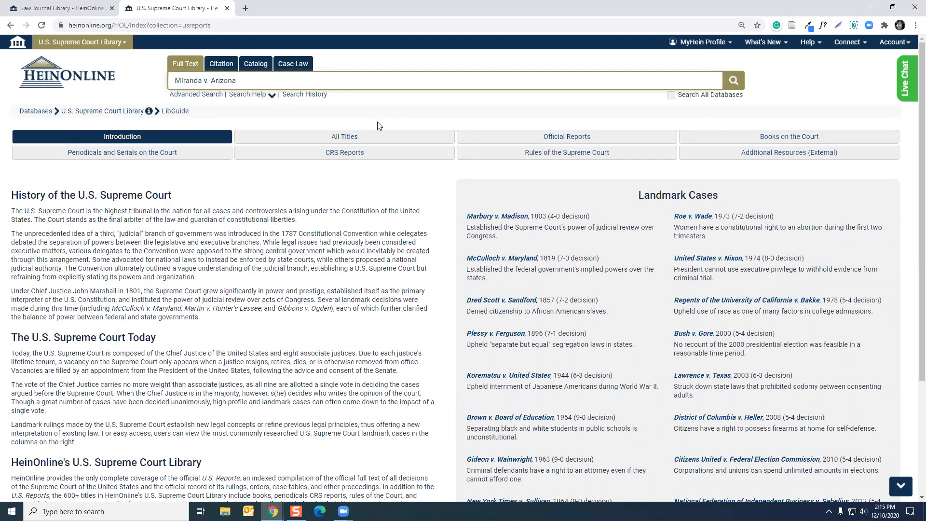
click(734, 81)
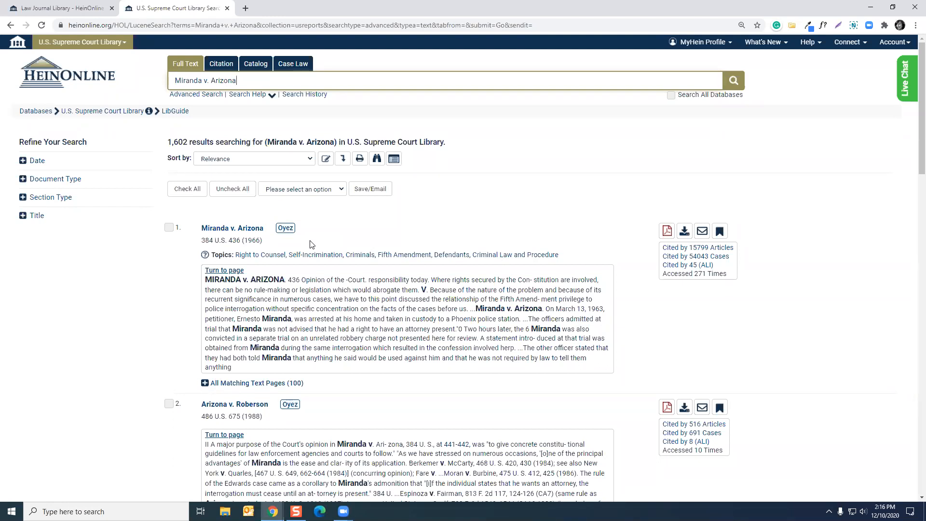
Step: View the Oyez page linked from the Miranda v. Arizona result, close it and clear the search terms
click(287, 230)
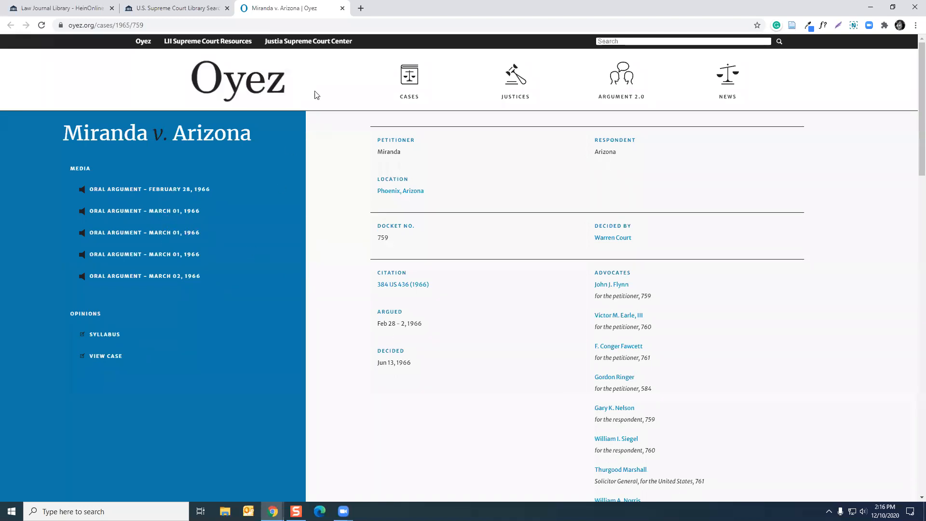
click(343, 8)
drag(239, 81, 157, 80)
key(BackSpace)
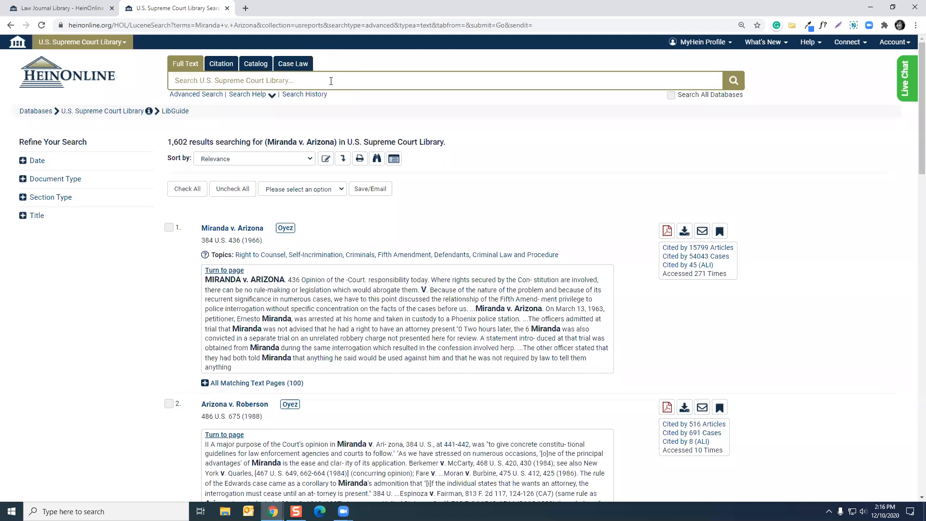
Step: Open the U.S. Supreme Court Library's LibGuide, review its Browsing, Advanced Search, Training Materials and Related HeinOnline Blog Posts content, and close the guide
click(183, 112)
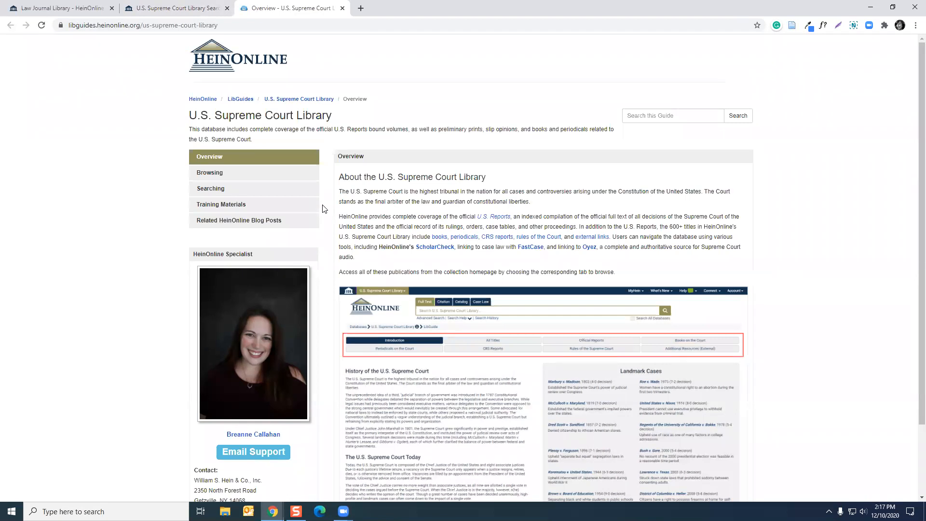
click(175, 6)
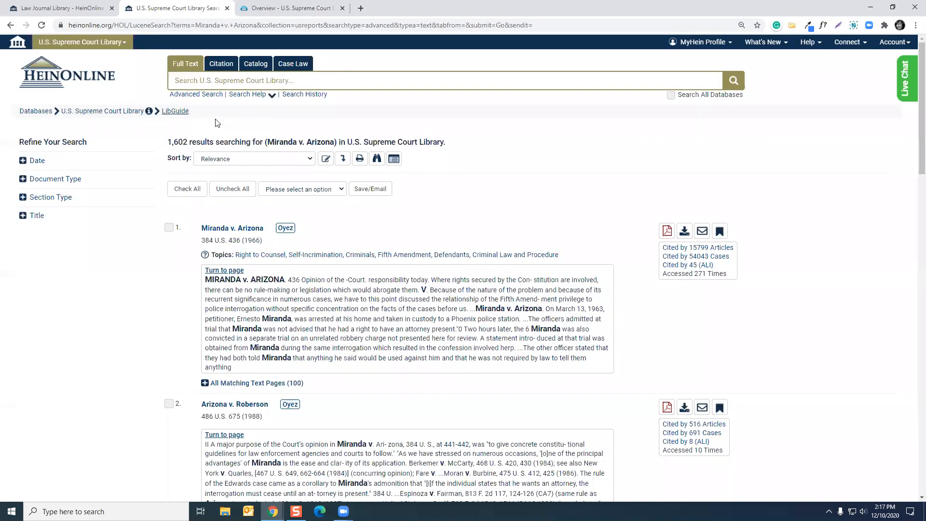
click(271, 8)
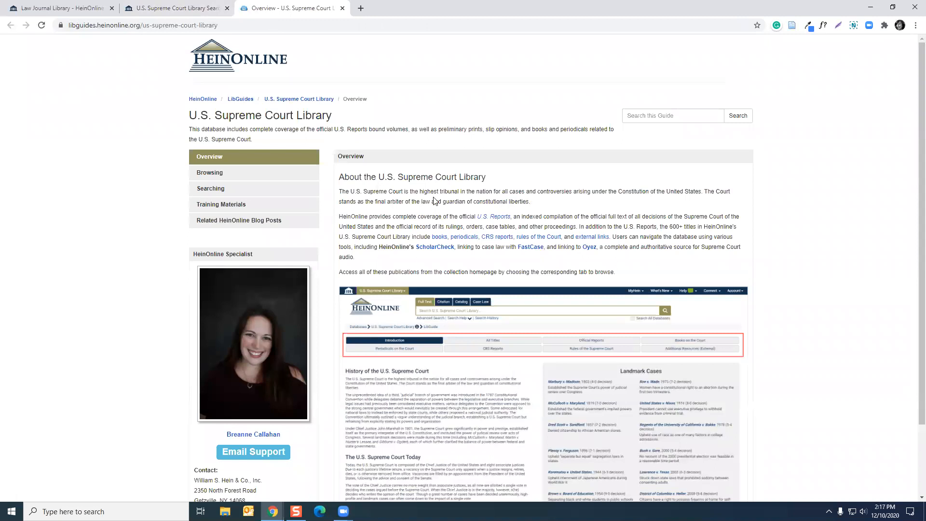
click(264, 174)
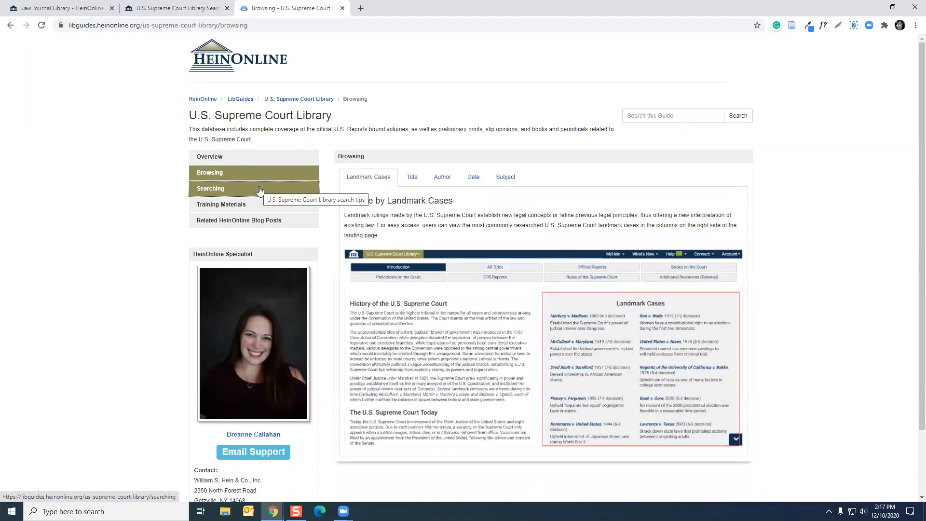
click(260, 189)
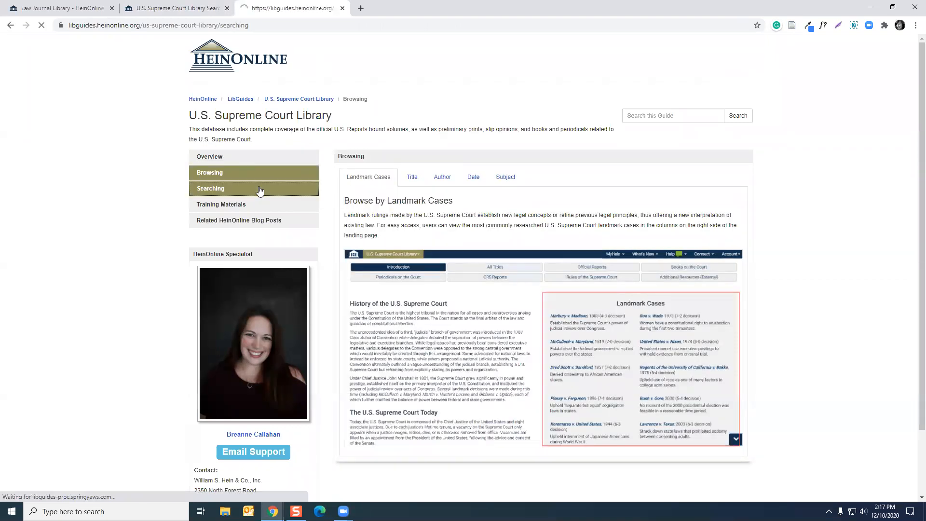
click(418, 182)
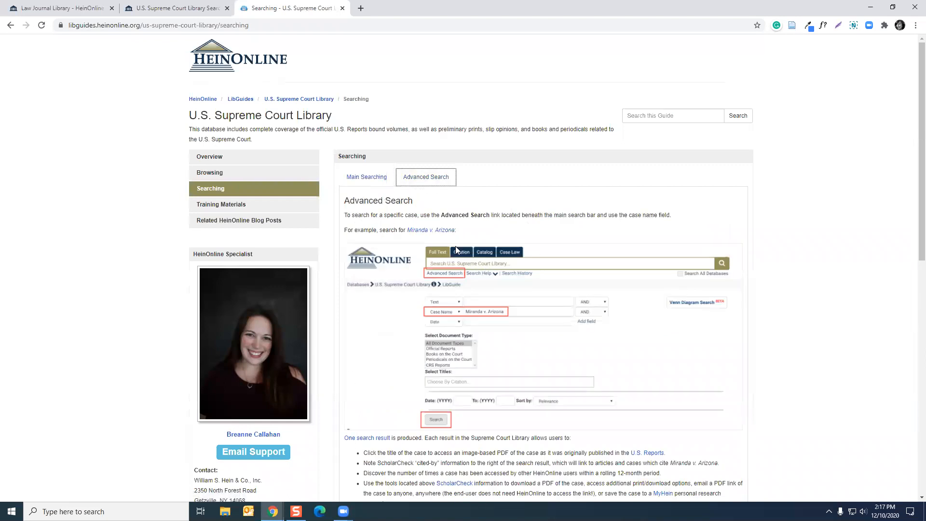
click(270, 205)
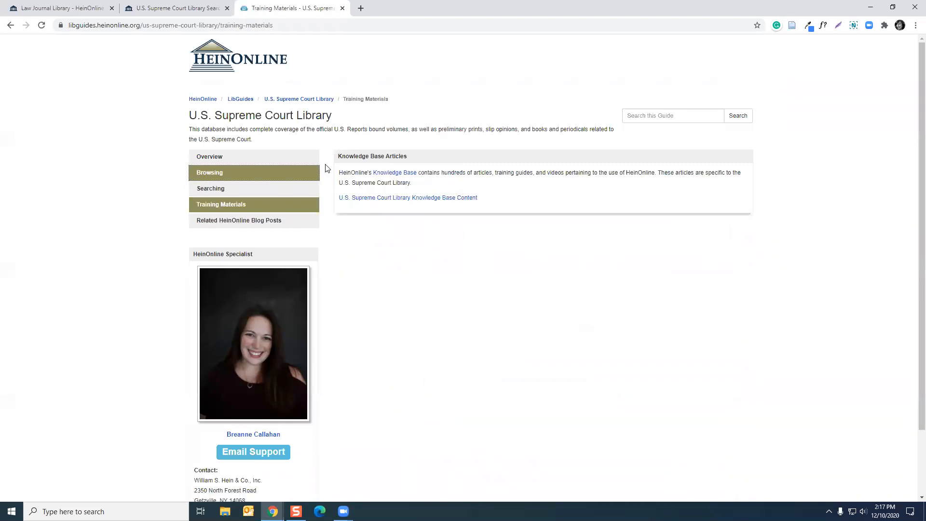
click(270, 218)
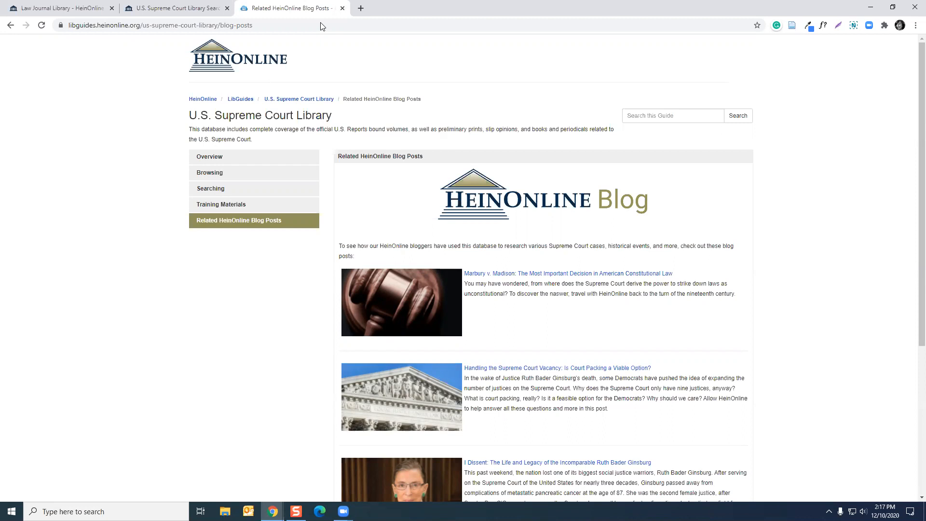
key(ctrl+w)
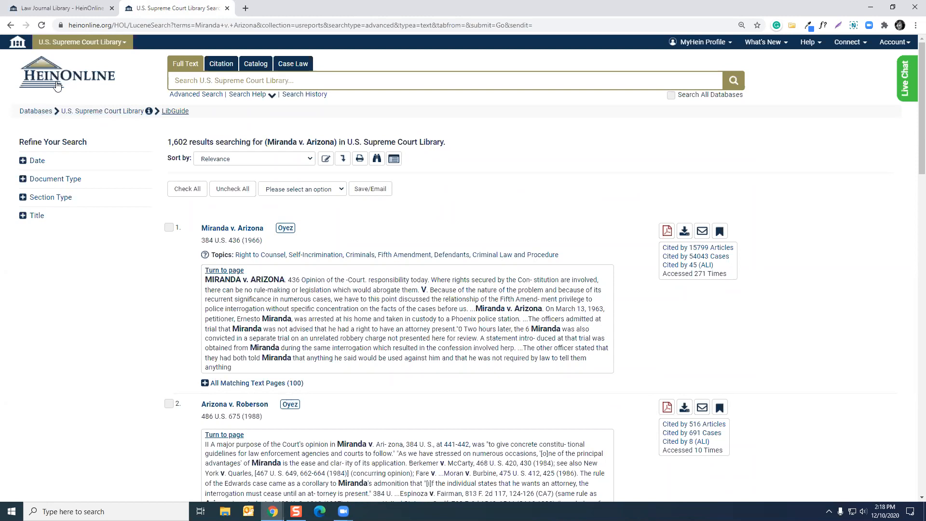
Step: Return to the list of all databases, open the Law Journal Library and browse it by subject
click(17, 46)
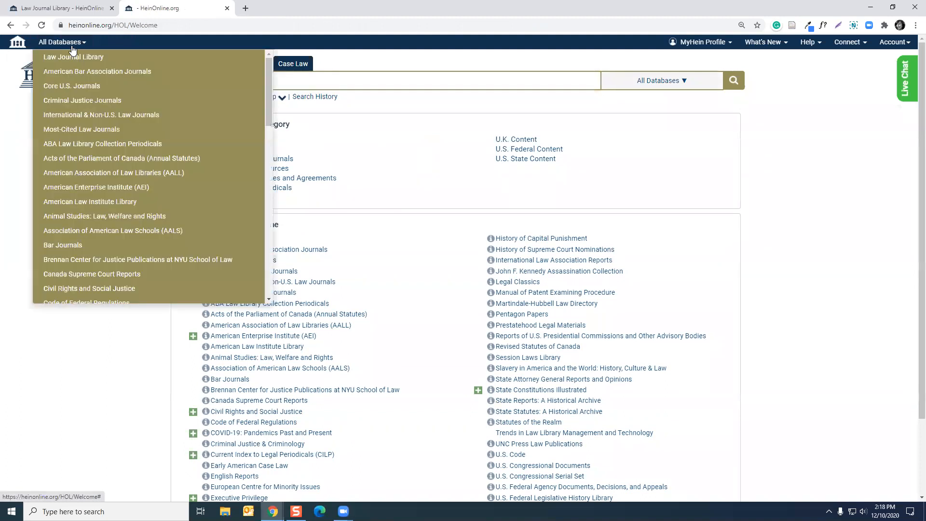
click(258, 241)
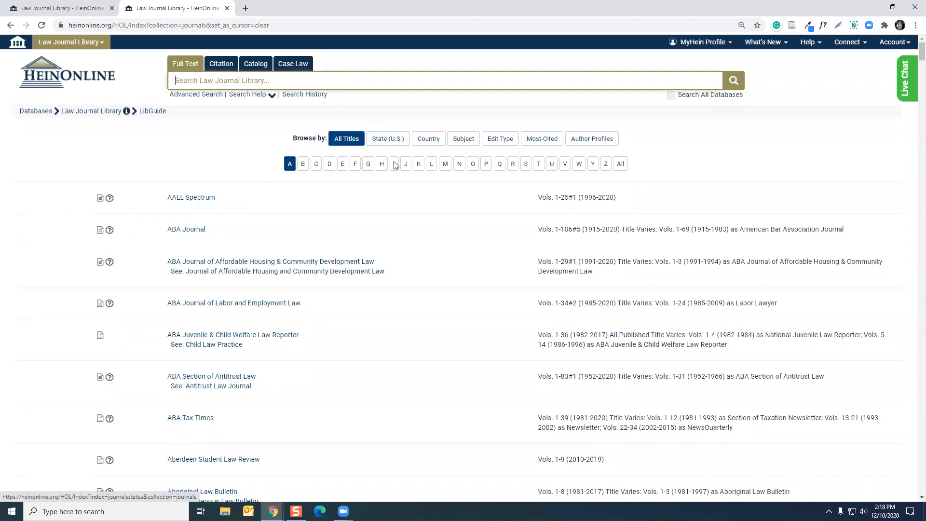
click(467, 143)
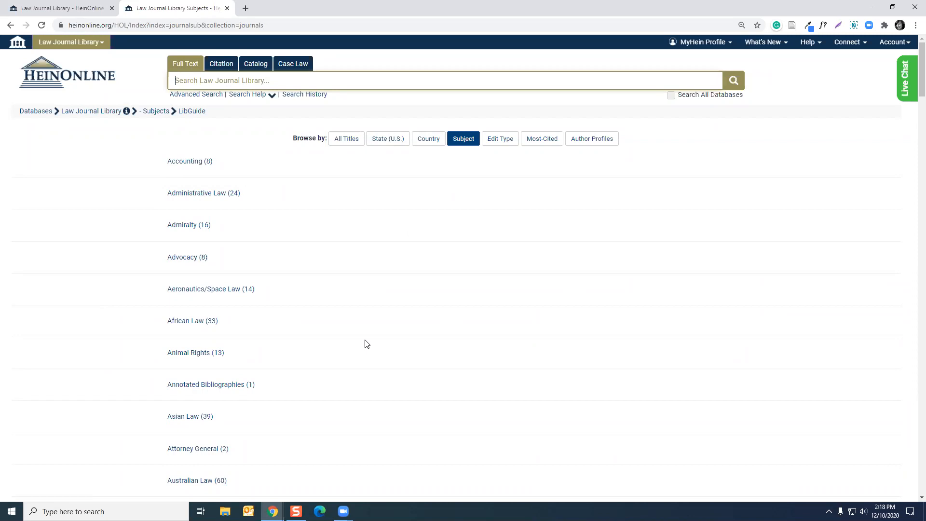
Step: Look through the subject list, open the Psychology/Sociology subject and skim its journal titles
scroll(367, 343, down, 4)
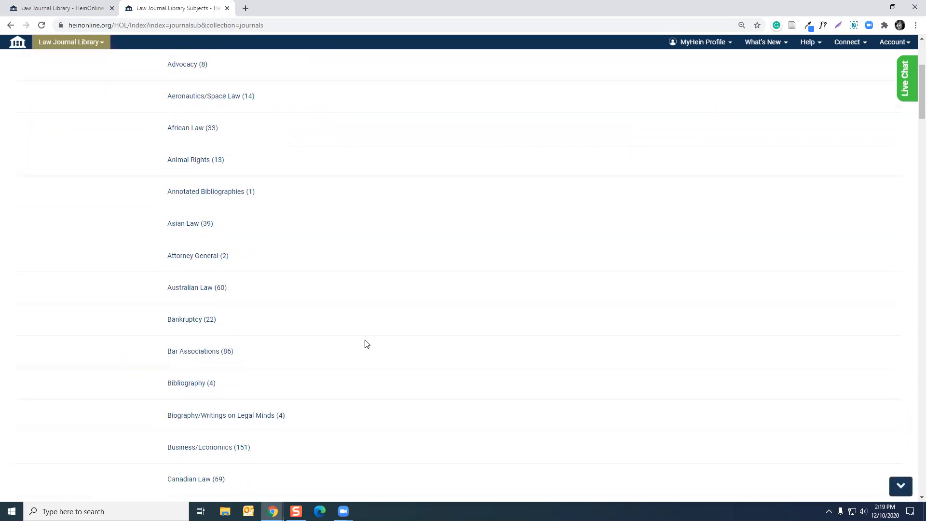
scroll(367, 344, down, 5)
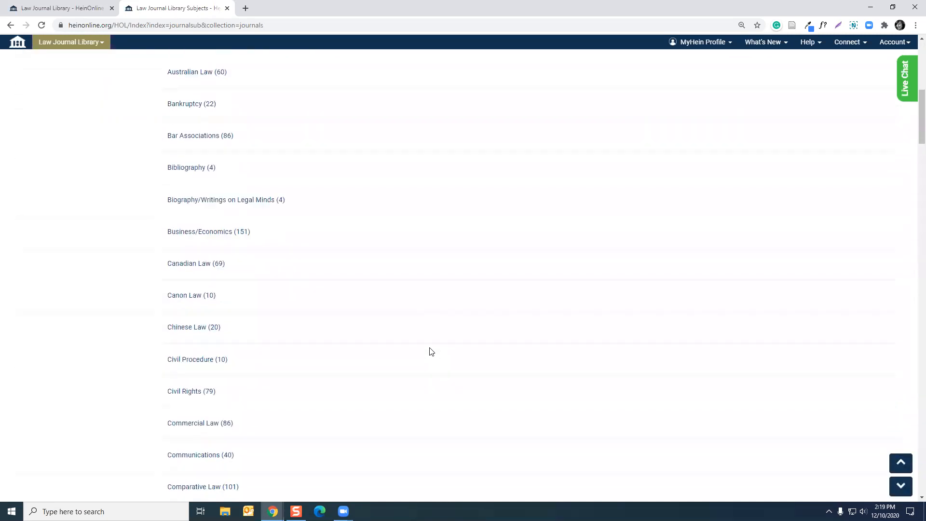
scroll(431, 351, down, 3)
scroll(488, 361, down, 4)
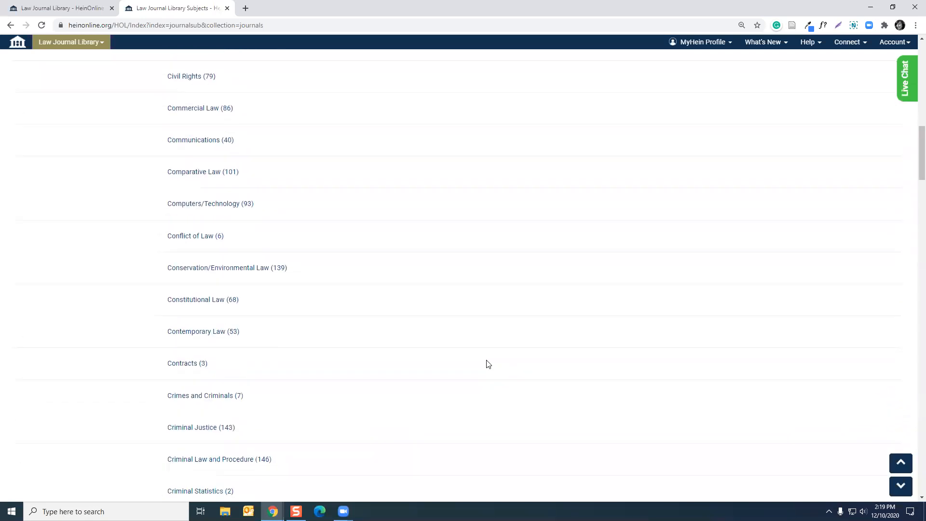
scroll(488, 364, down, 8)
scroll(489, 364, down, 12)
scroll(488, 364, down, 9)
scroll(489, 364, down, 9)
scroll(488, 363, down, 4)
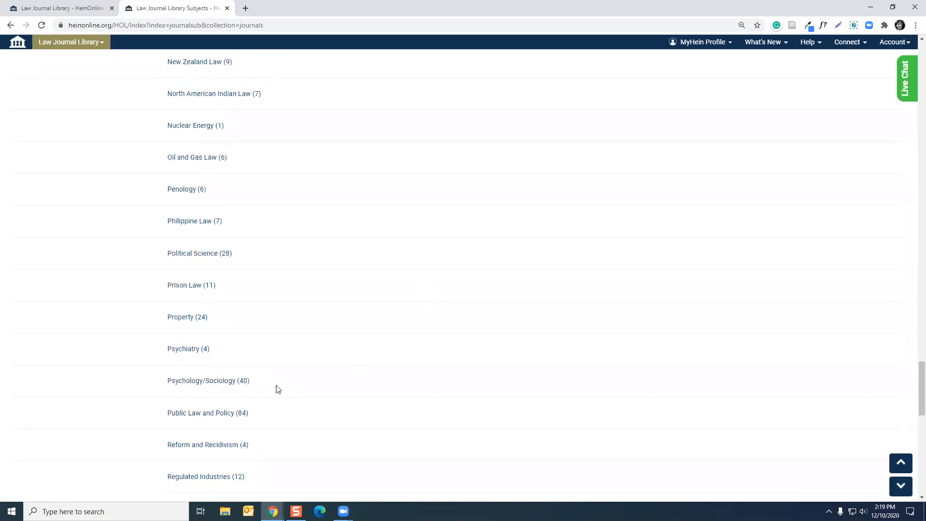
click(236, 381)
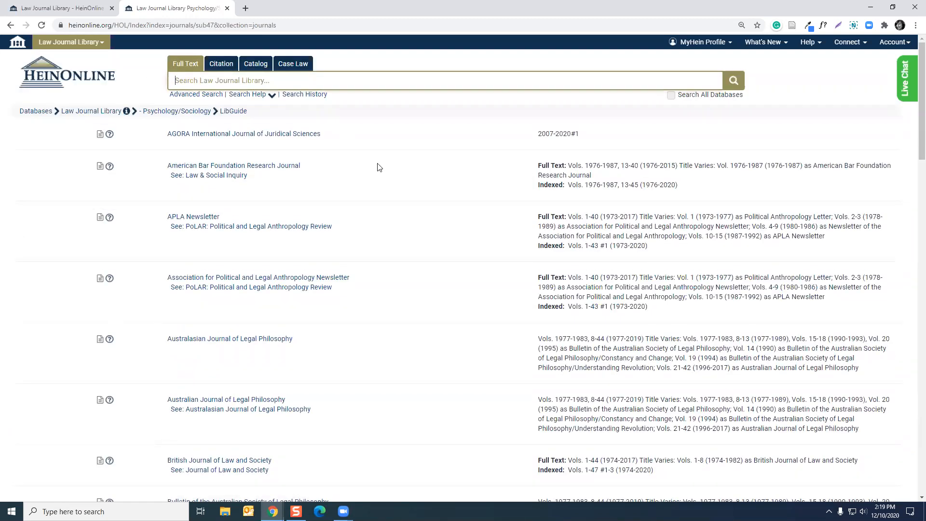
scroll(436, 206, down, 8)
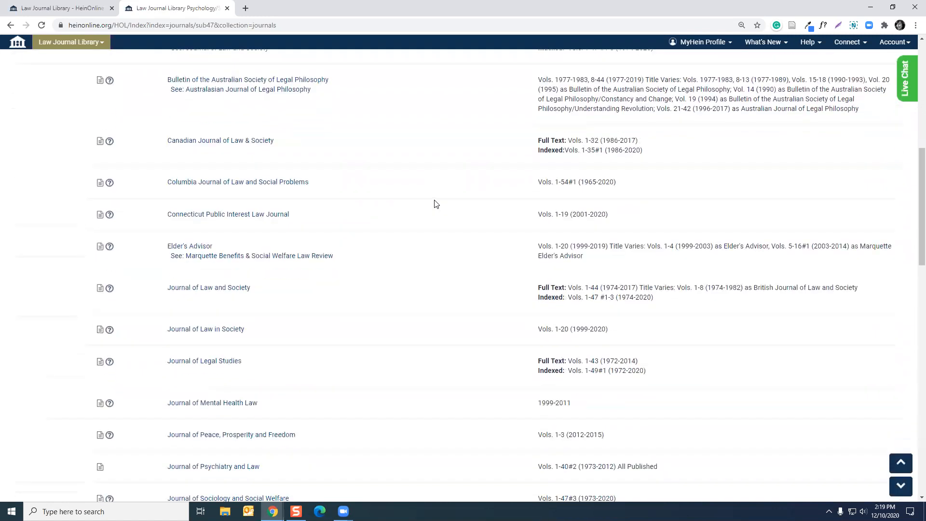
Step: Return to the Law Journal Library's full title list, view its Edit Type categories and go back to all titles
scroll(436, 205, up, 10)
click(82, 114)
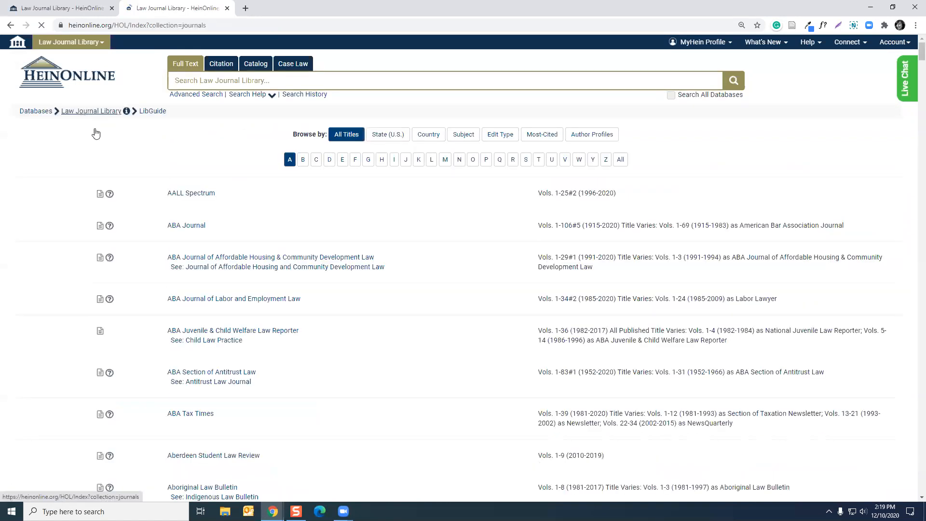
click(500, 139)
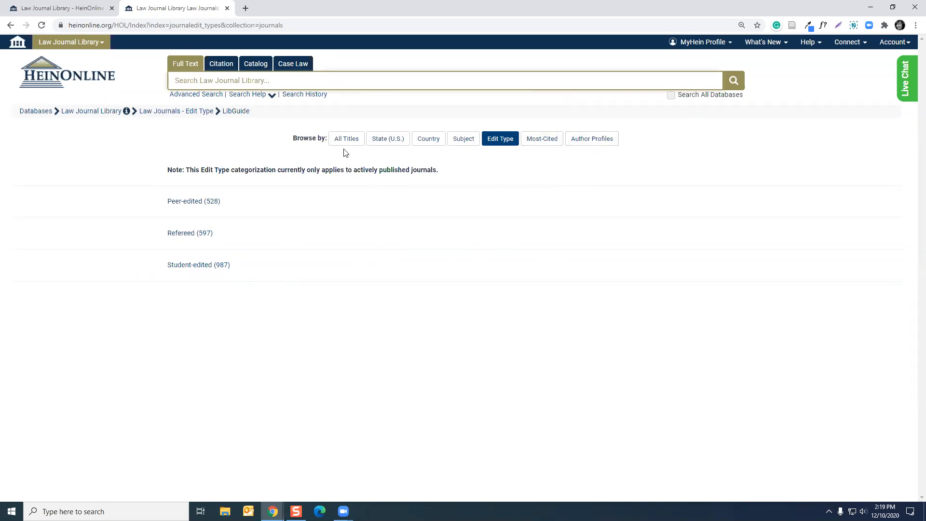
click(98, 115)
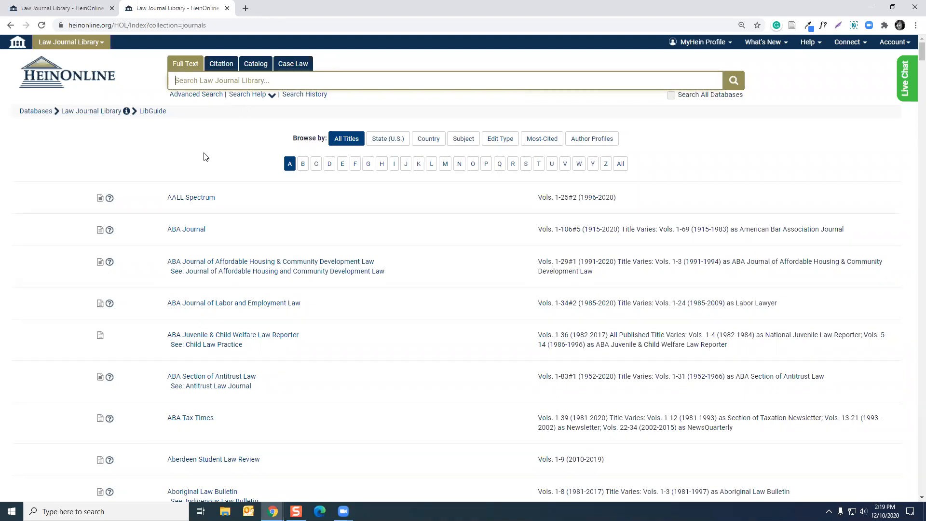
Step: Search the Law Journal Library's full text for "LGBT AND discriminat*" and skim the matching text in the results
text(L)
click(196, 105)
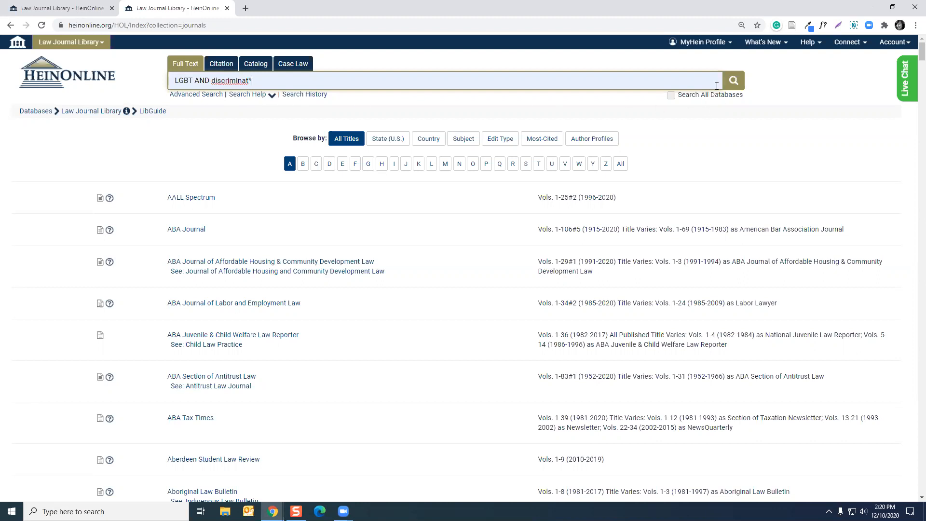
click(738, 85)
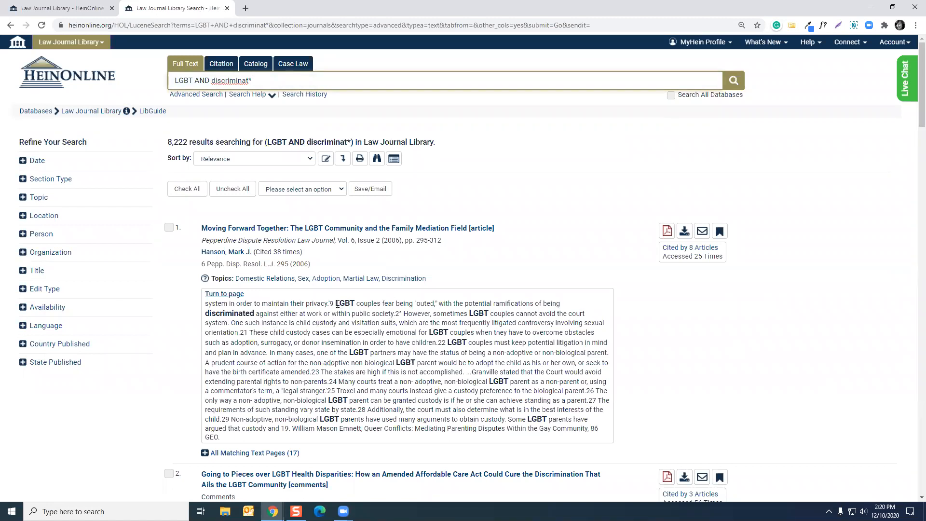
scroll(429, 326, down, 6)
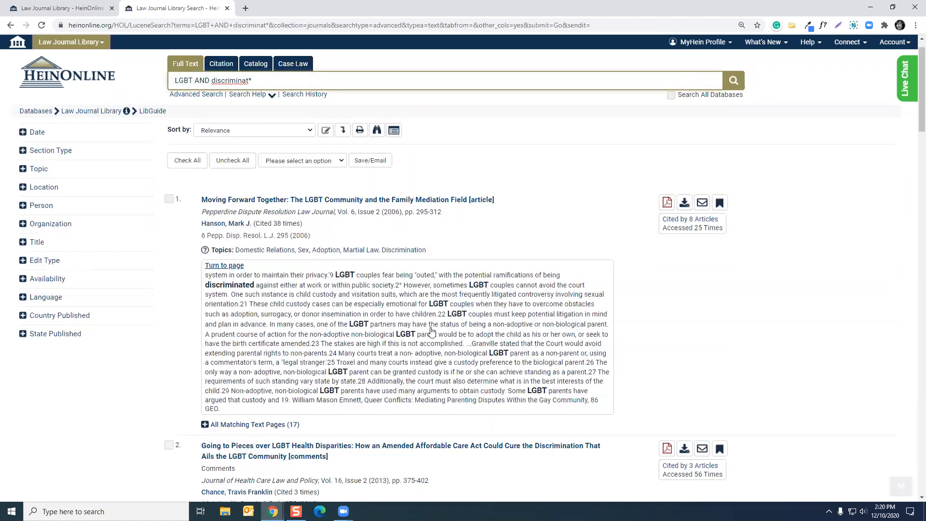
scroll(430, 326, down, 2)
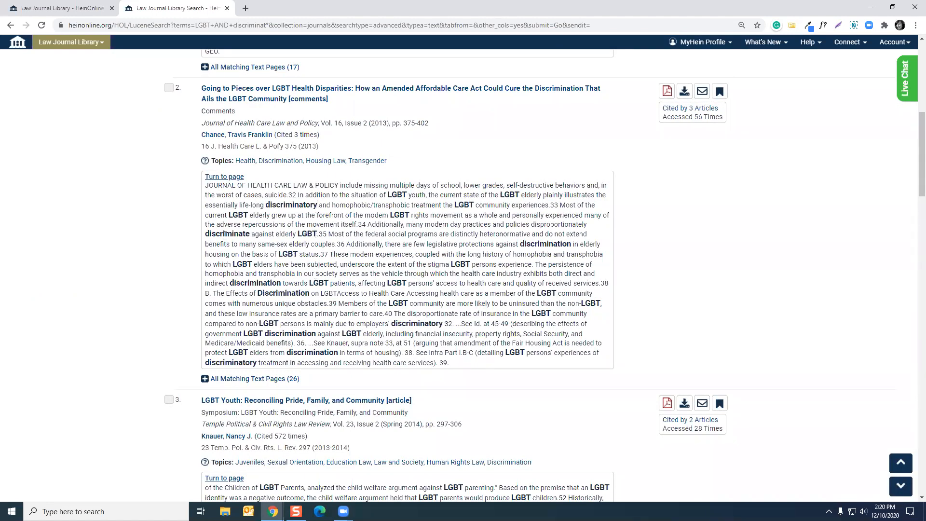
scroll(313, 230, up, 7)
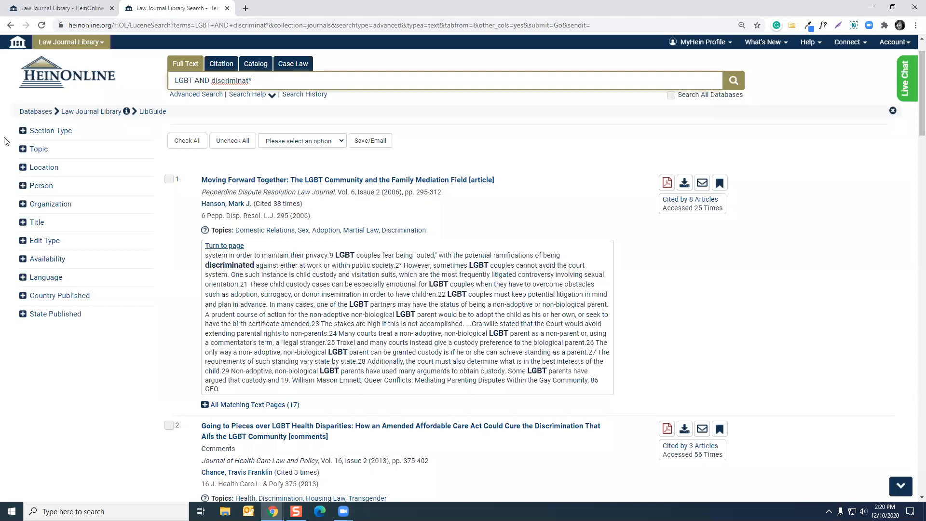
scroll(129, 273, up, 1)
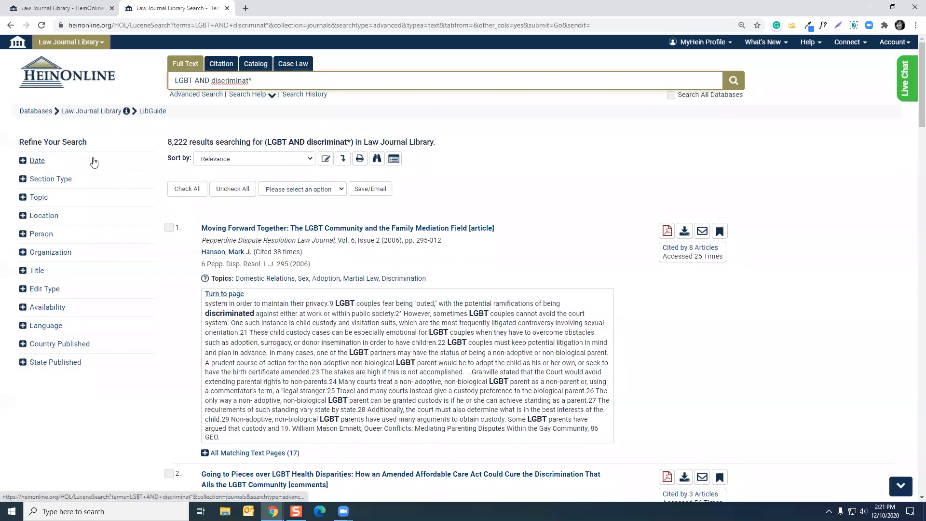
Step: Review the complete Section Type and Topic refinement options for the search results, collapsing each one after viewing
click(22, 179)
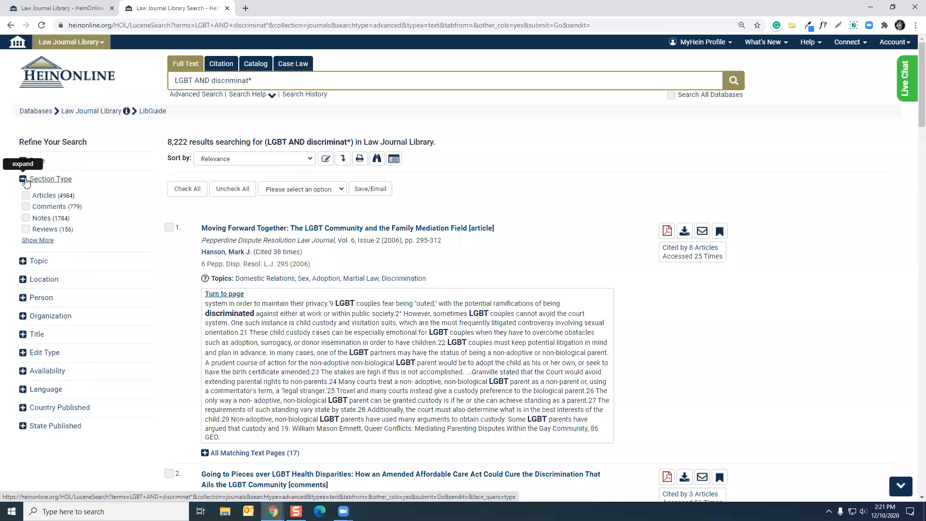
click(47, 241)
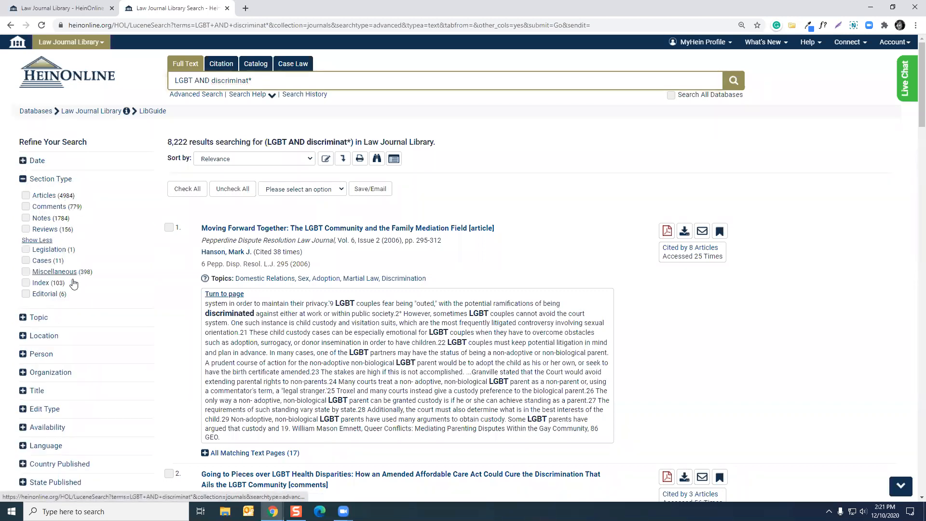
click(22, 181)
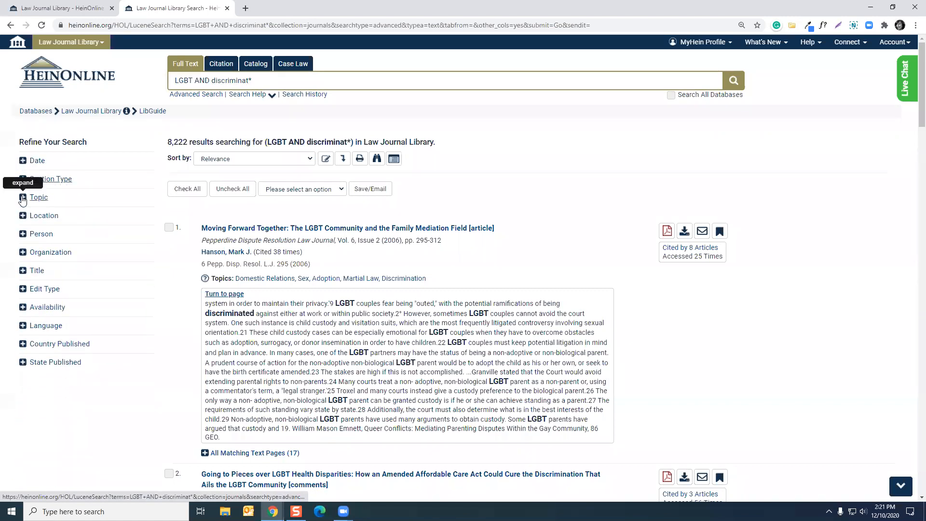
click(22, 197)
click(31, 259)
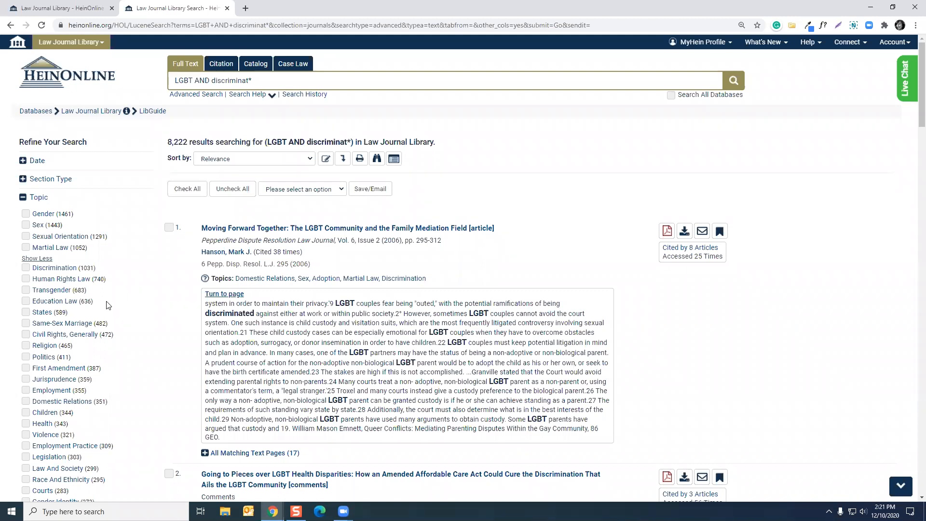
click(22, 198)
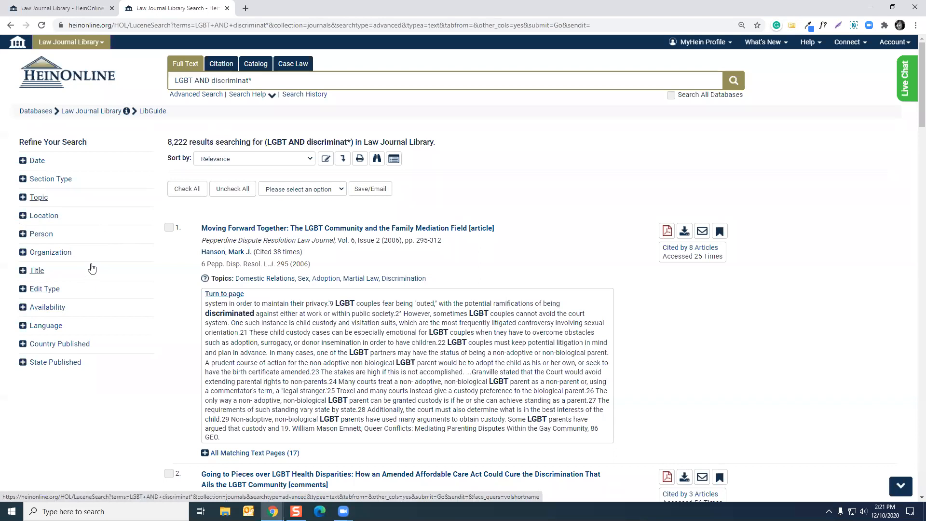
Step: Review the Organization, Person, Edit Type and Availability refinement options, collapsing each one after viewing
click(23, 256)
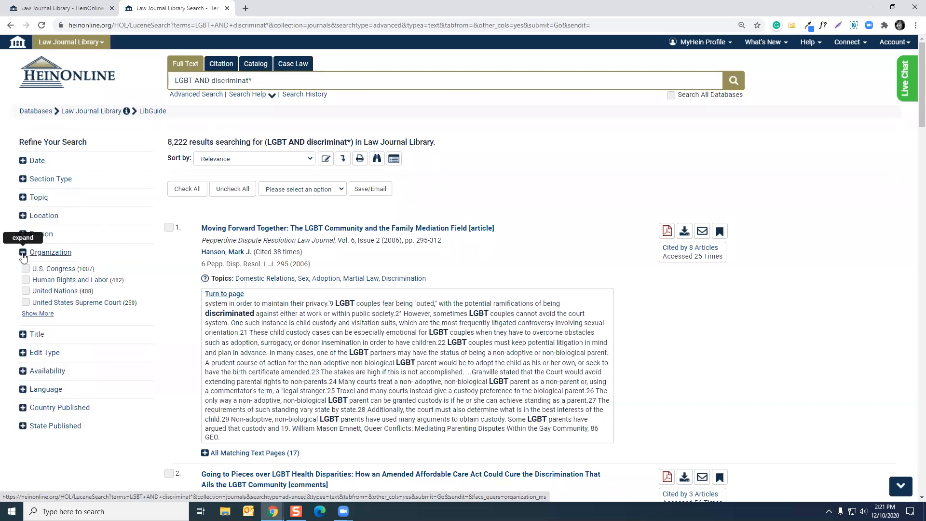
click(23, 256)
click(23, 235)
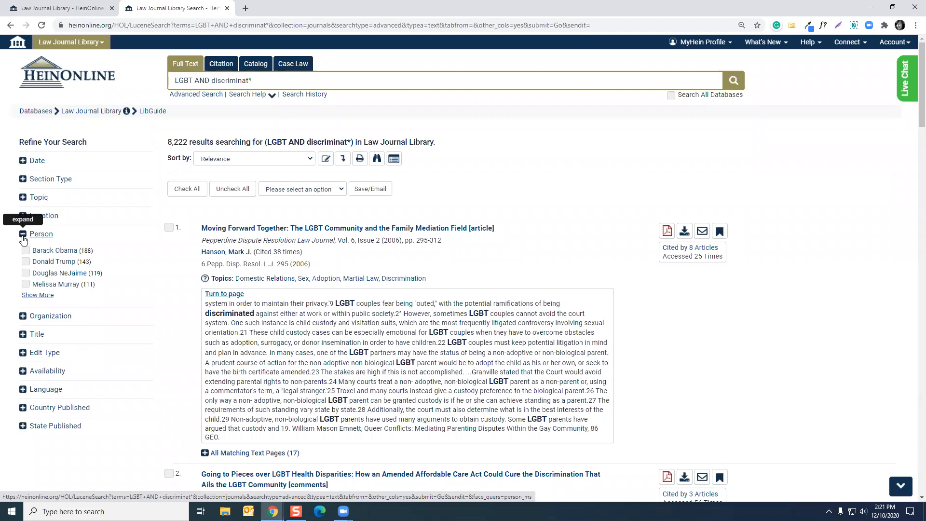
click(23, 236)
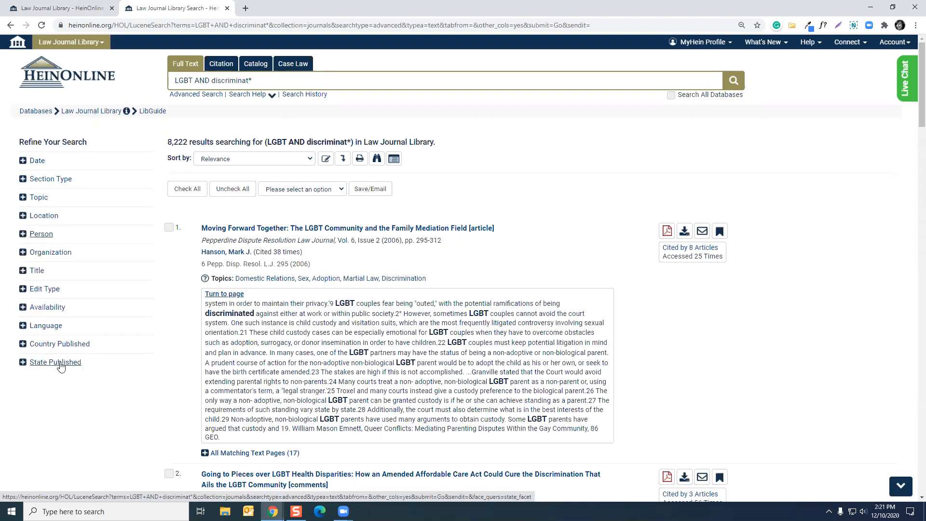
click(23, 290)
click(23, 290)
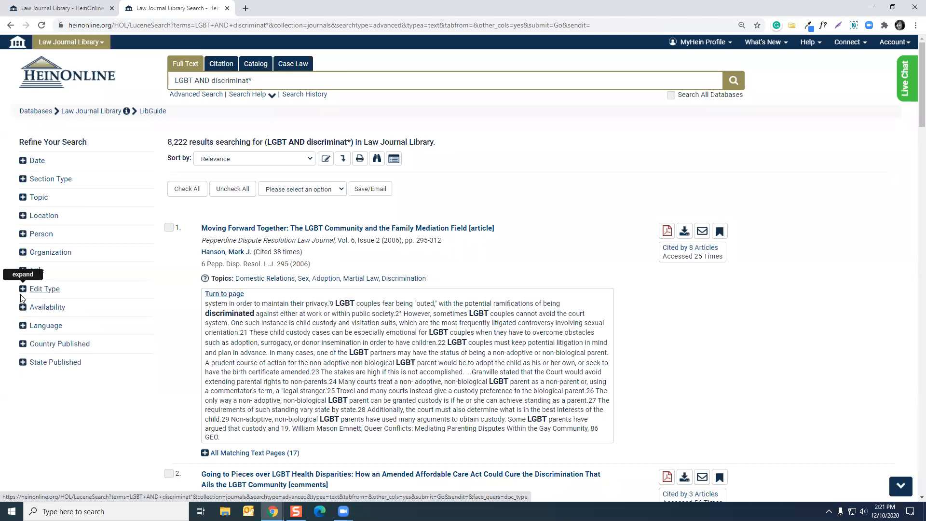
click(23, 307)
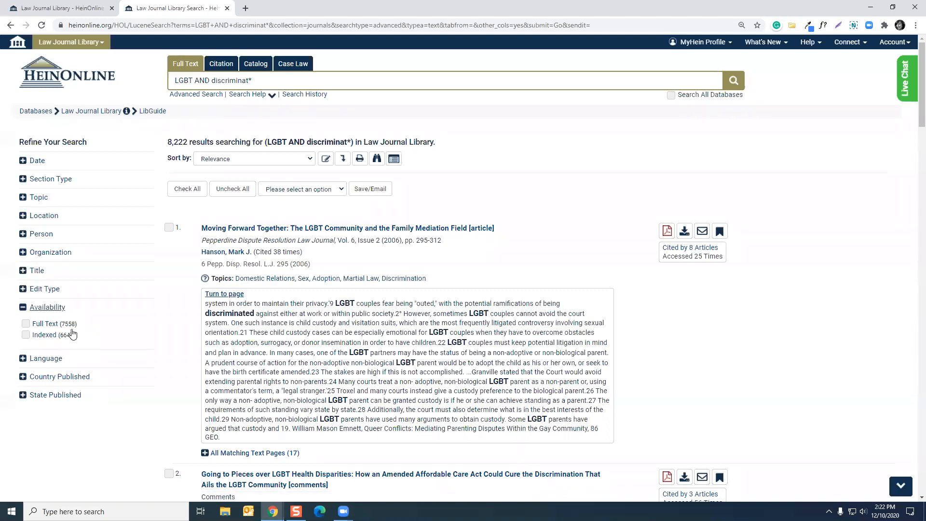
click(23, 310)
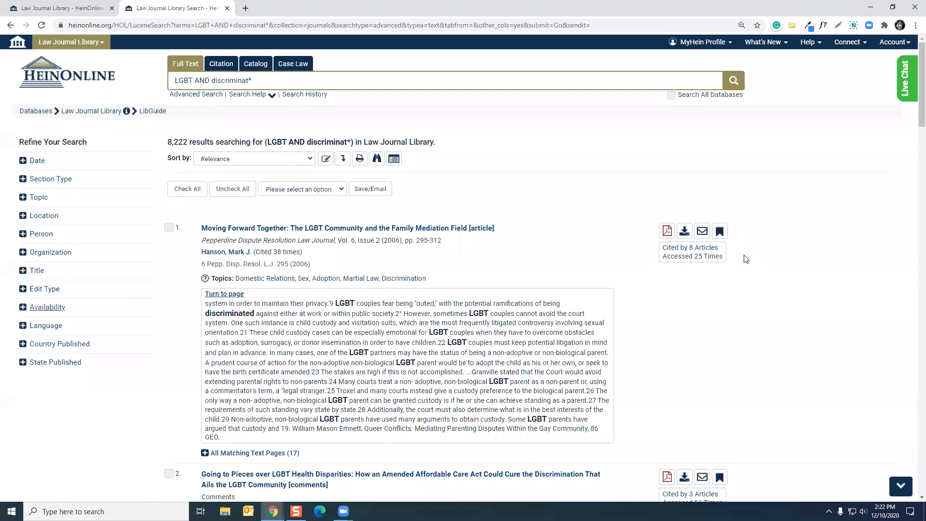
Step: Skim the results' citation and access counts and sort them by Number of Times Accessed (Past 12 Months)
scroll(748, 254, down, 3)
scroll(747, 252, down, 8)
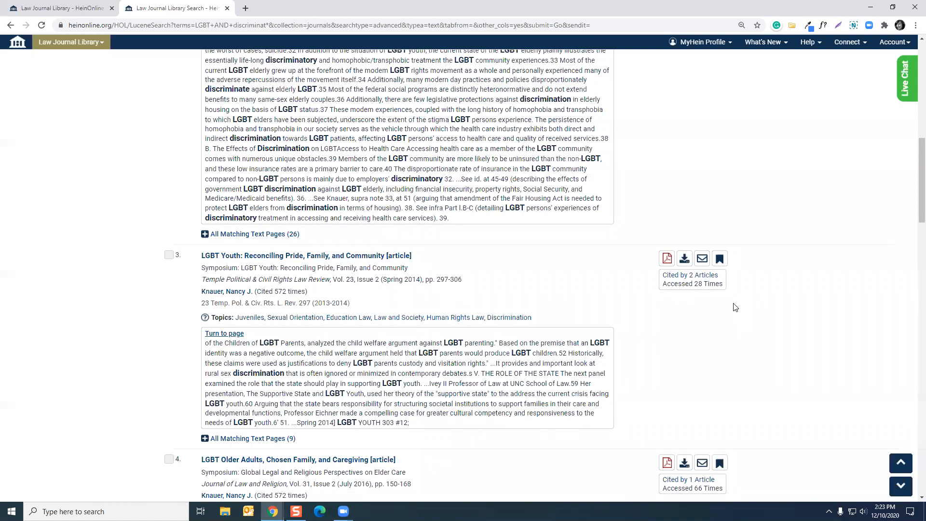
scroll(736, 308, up, 7)
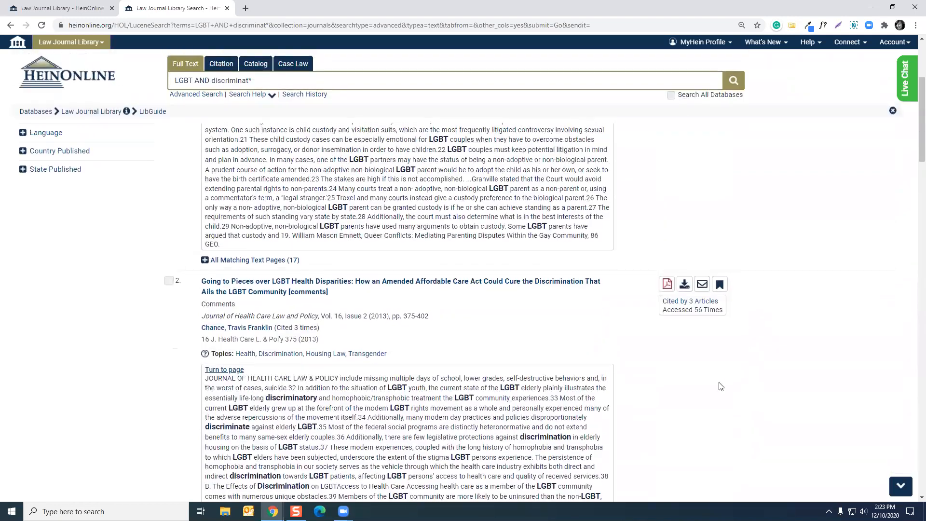
scroll(713, 316, up, 4)
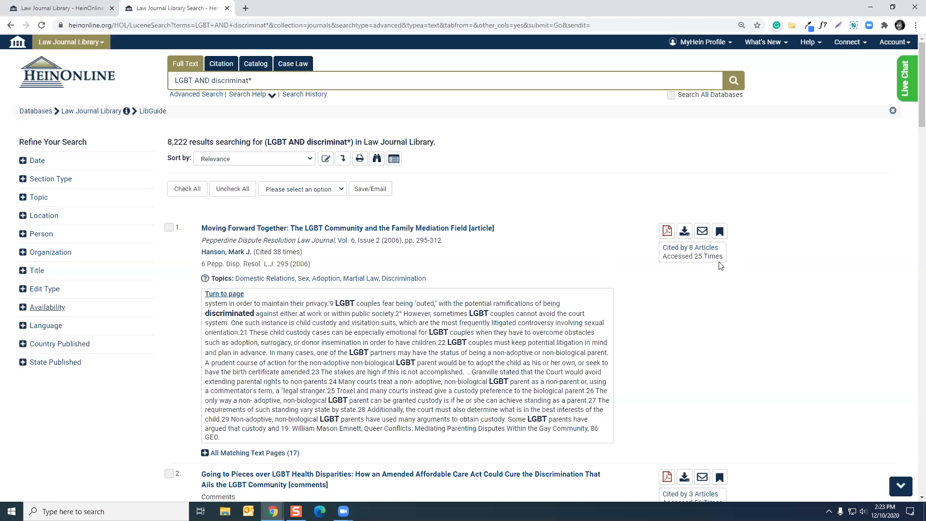
click(309, 159)
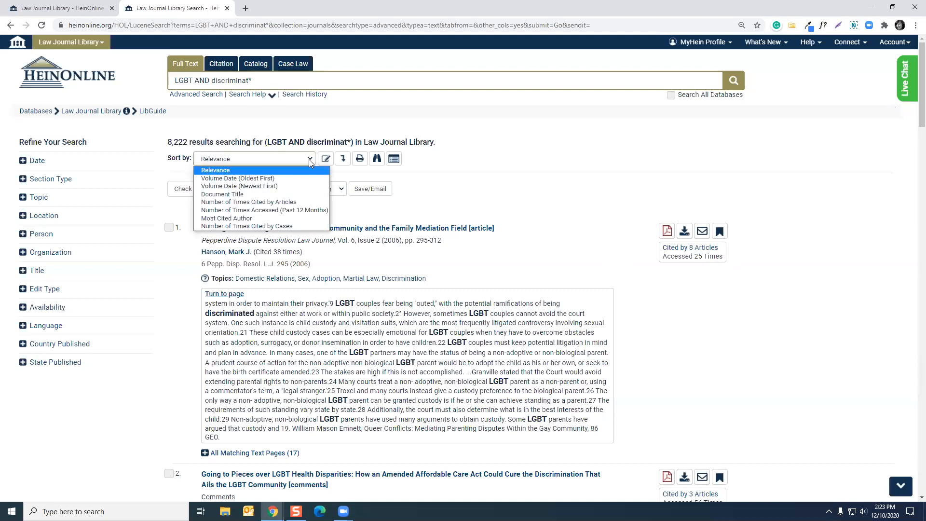
click(310, 212)
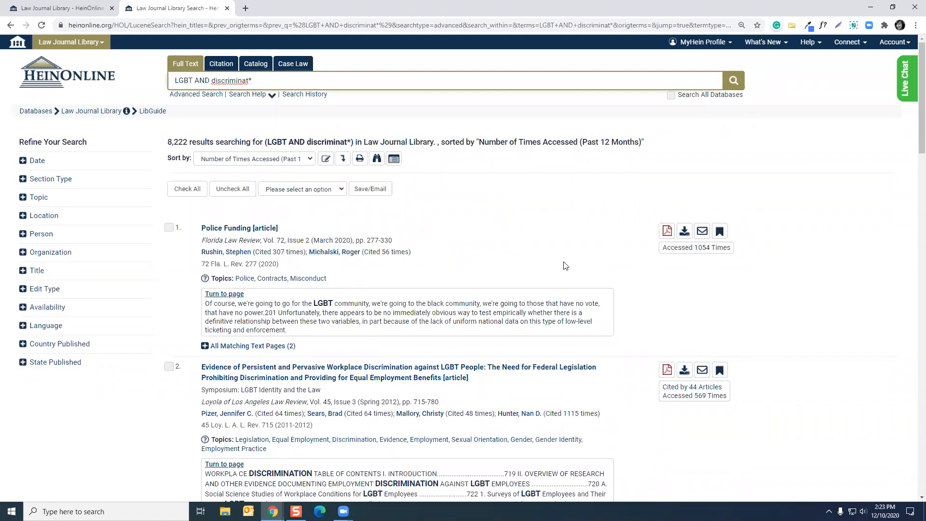
Step: Open the article "Evidence of Persistent and Pervasive Workplace Discrimination against LGBT People" and look through its volume's table of contents
scroll(550, 251, down, 1)
scroll(548, 248, down, 2)
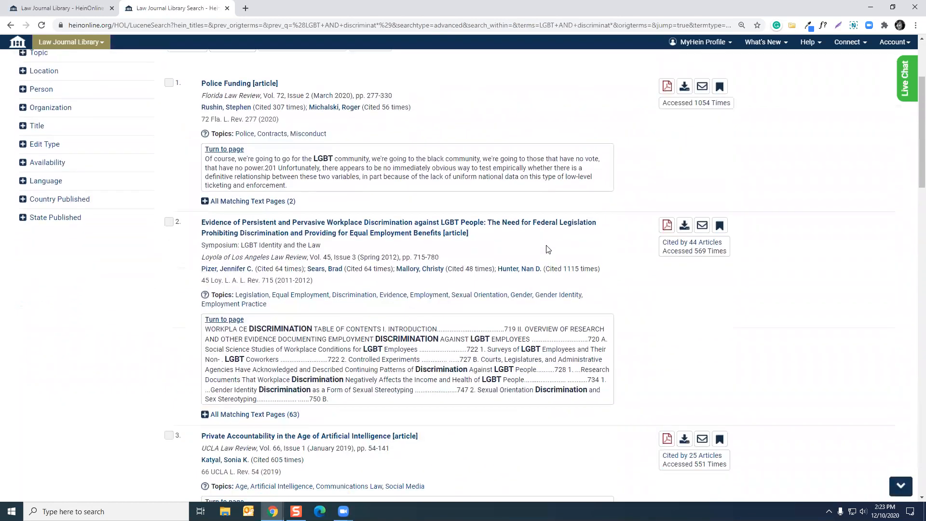
click(257, 237)
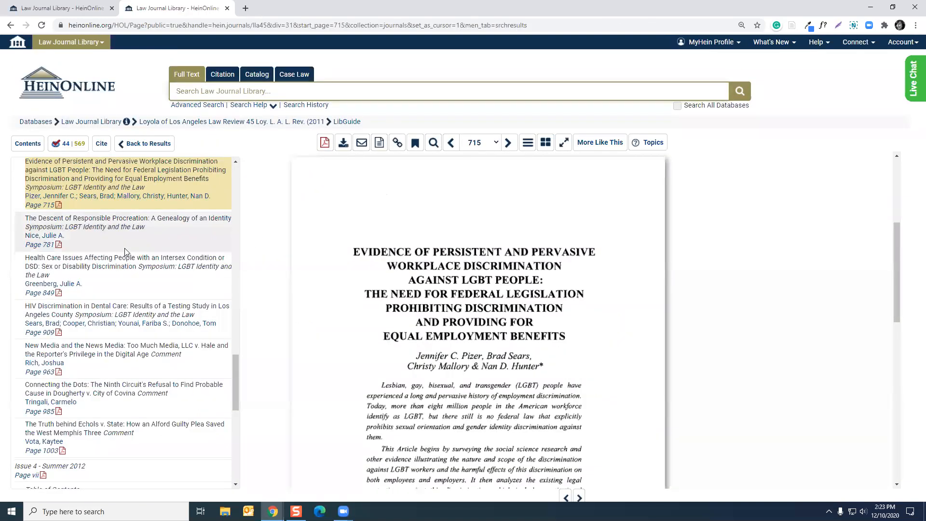
scroll(125, 248, up, 1)
scroll(33, 237, up, 4)
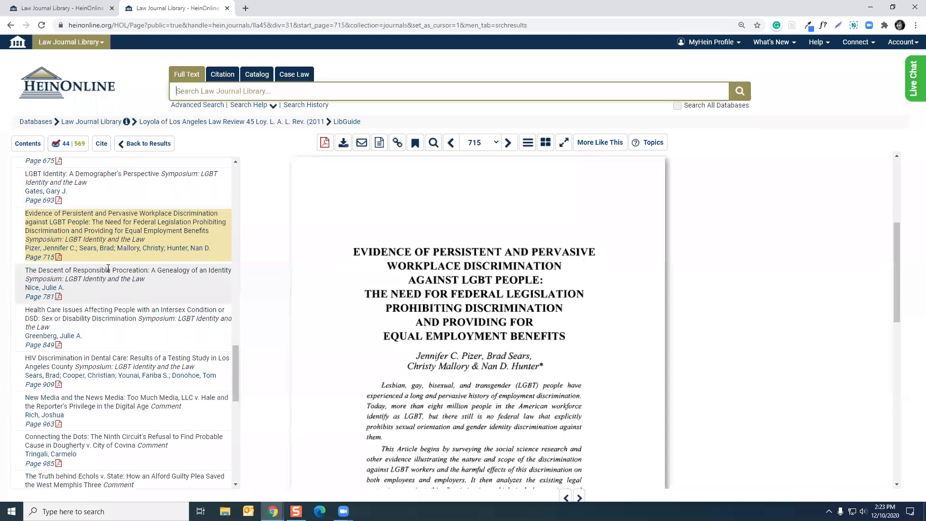
scroll(111, 323, down, 1)
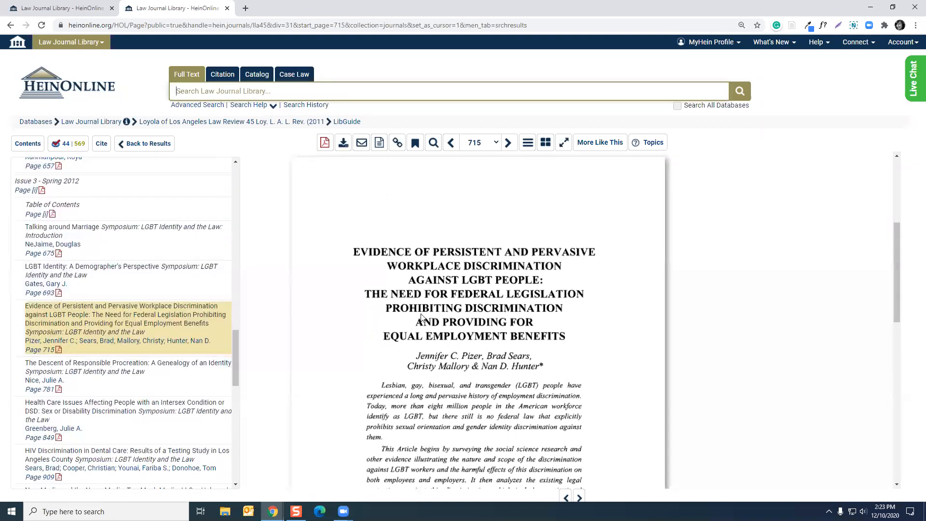
scroll(126, 270, down, 2)
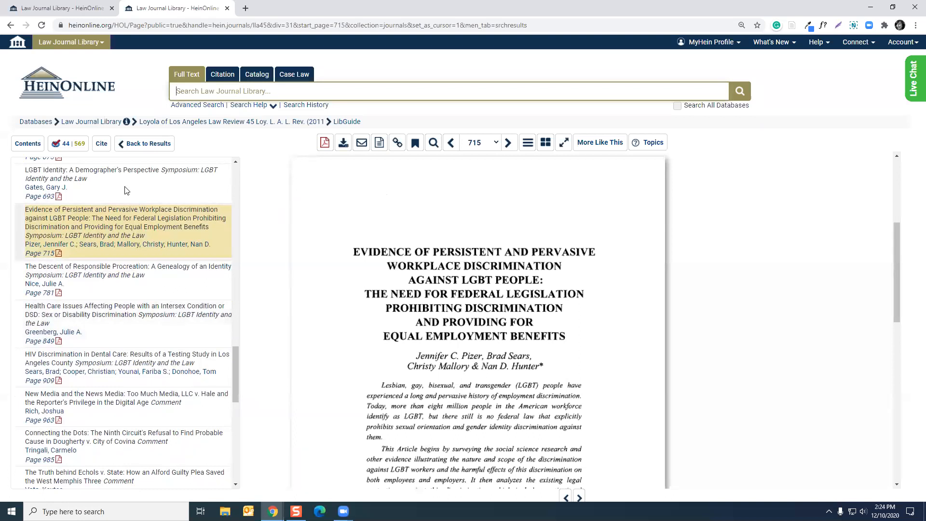
Step: View the article's ScholarCheck details and citation formats, select the APA 7th ed. citation and close the citation window
click(74, 145)
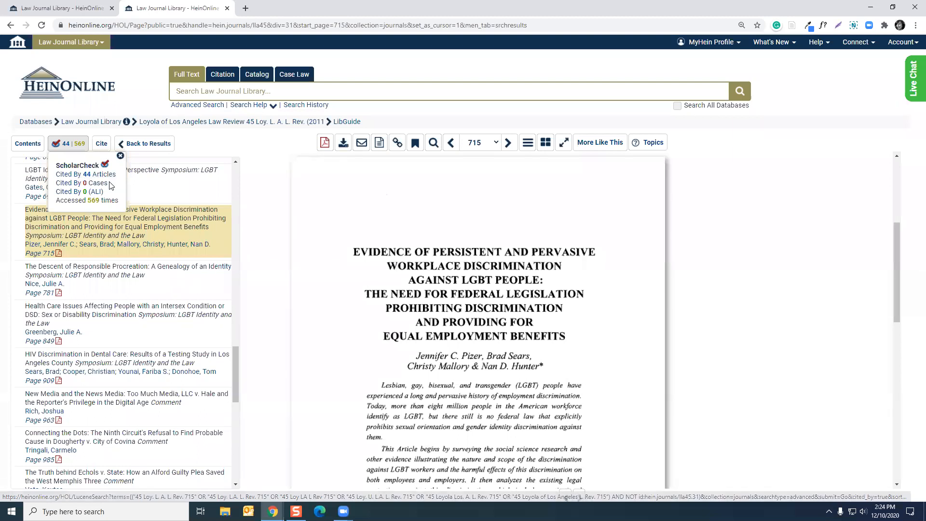
click(84, 145)
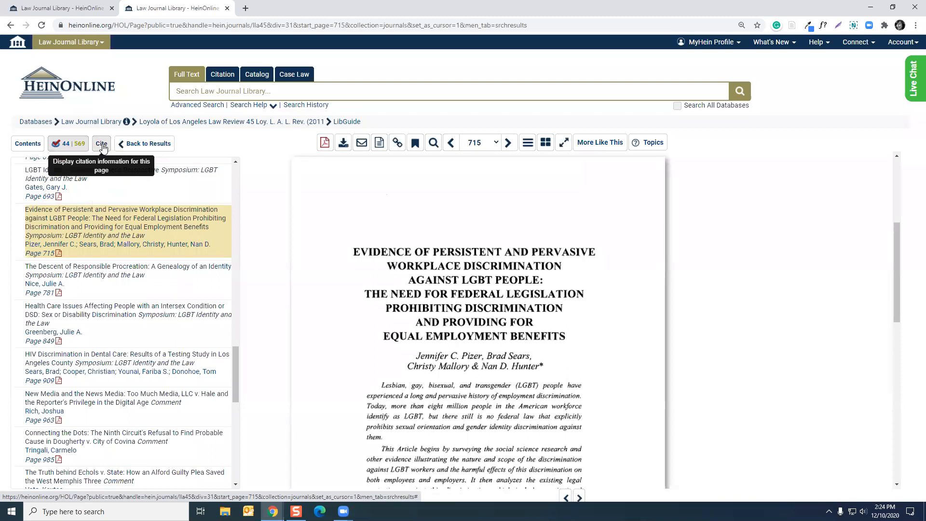
click(103, 146)
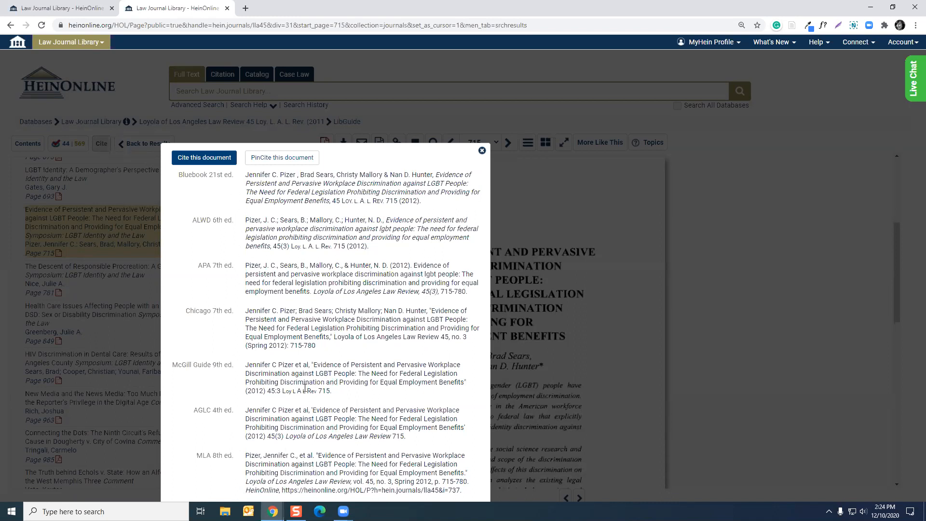
click(313, 275)
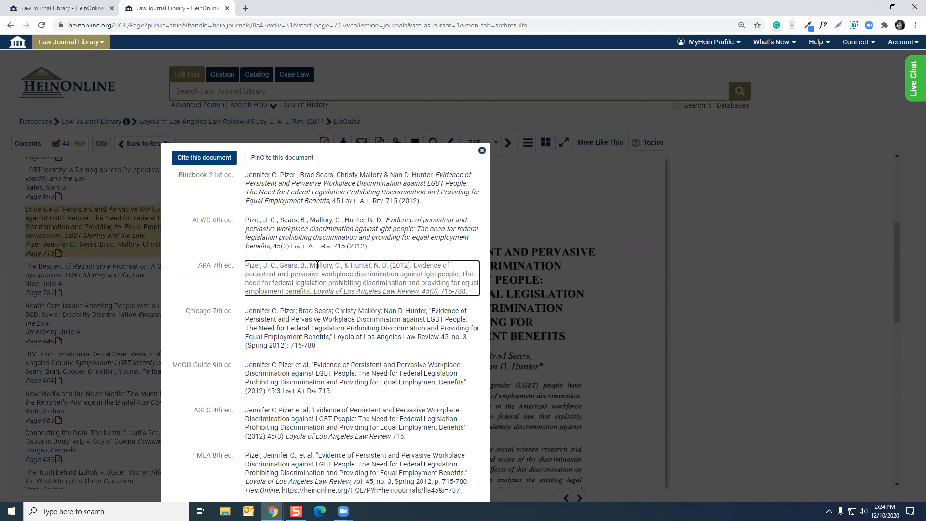
click(482, 153)
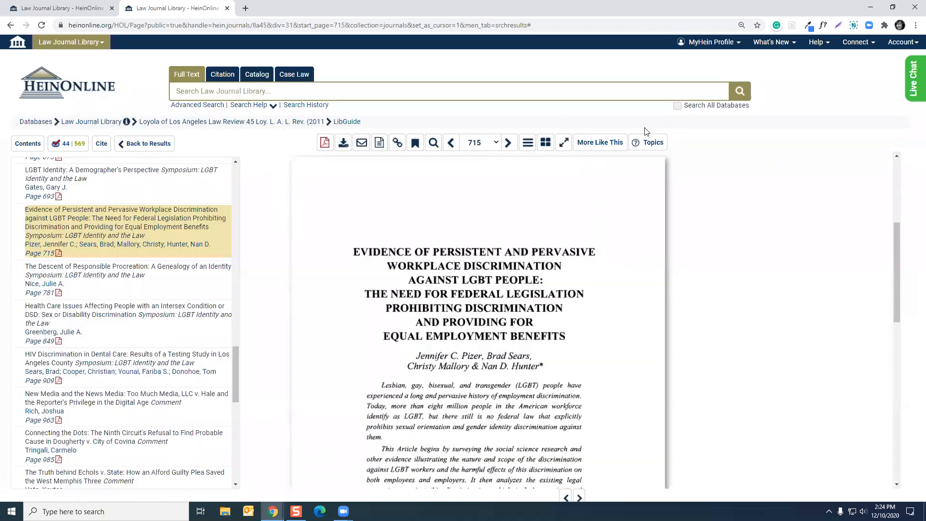
Step: Review the article's print/download options, setting a custom page range of 715 to 721 and viewing the QR code, and close them
click(344, 142)
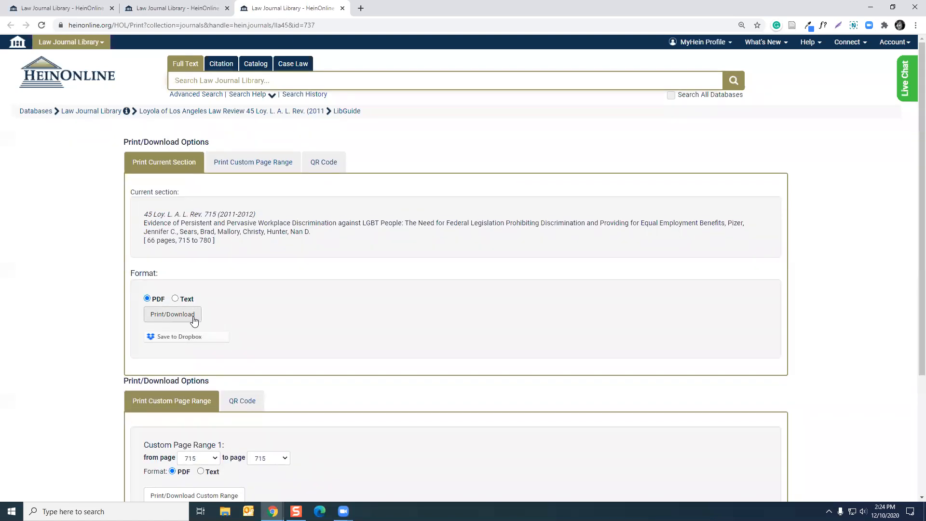
click(255, 164)
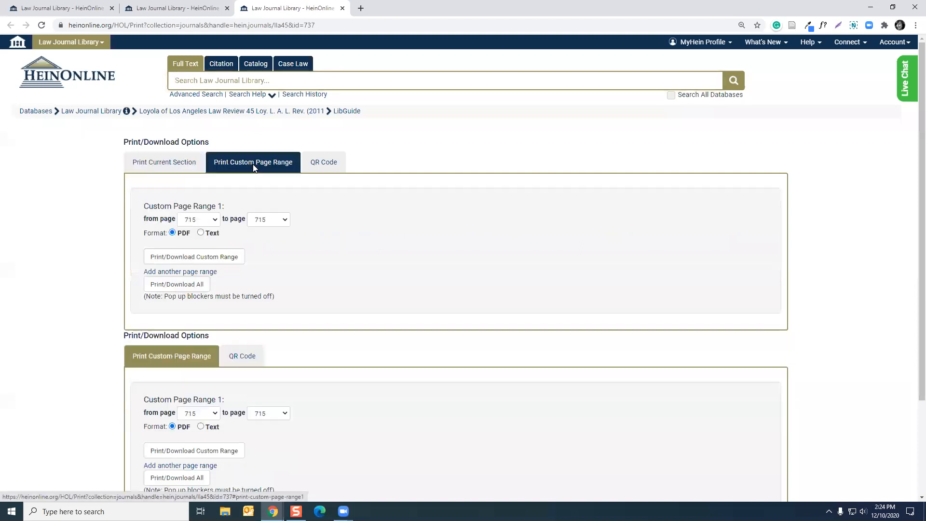
click(272, 221)
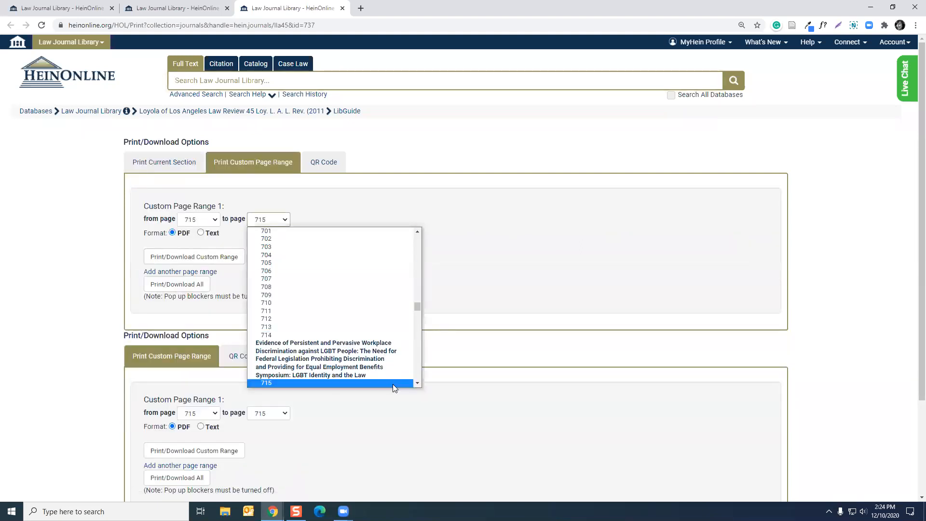
scroll(416, 383, down, 3)
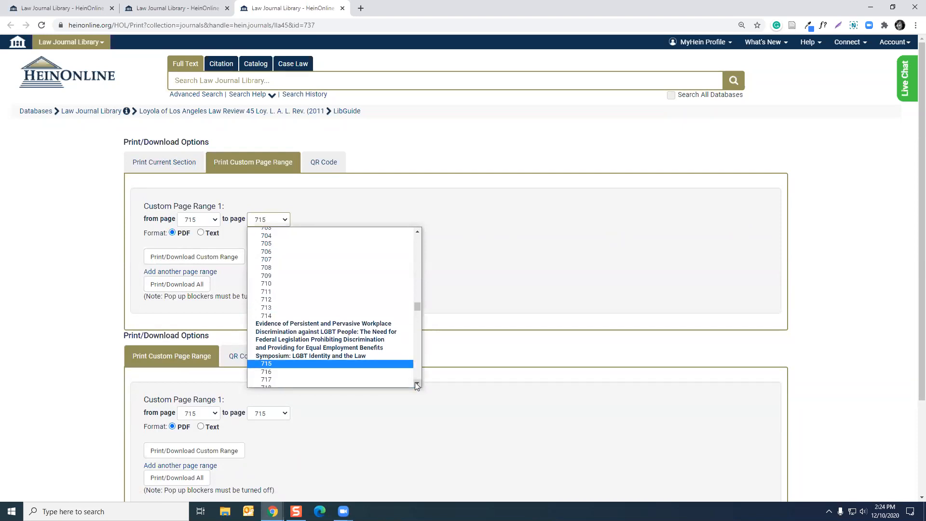
click(362, 368)
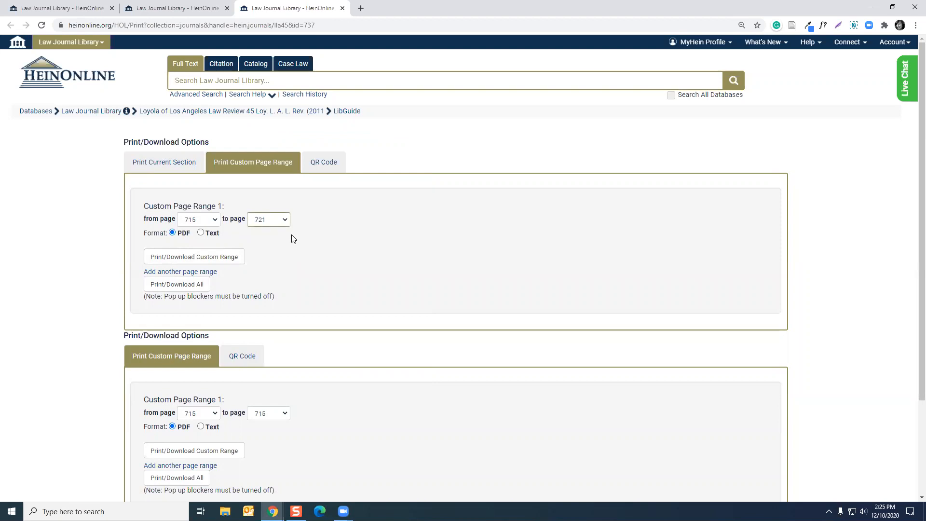
click(334, 167)
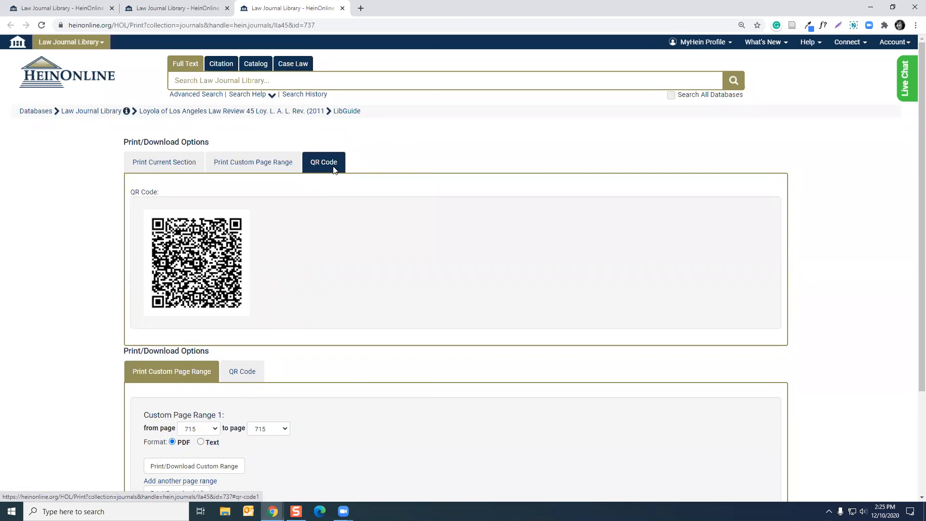
click(342, 8)
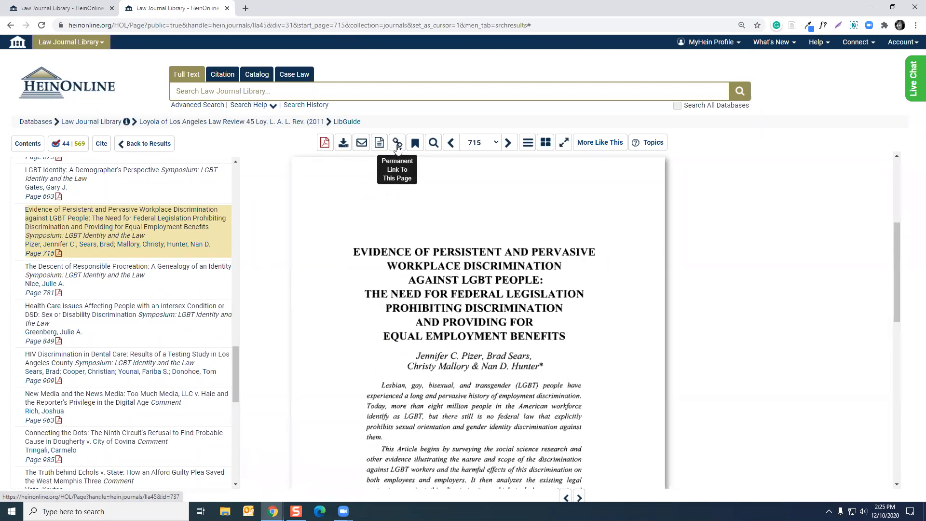
Step: Check the options for searching within the article's section, page, volume or title, and close the search box
click(433, 142)
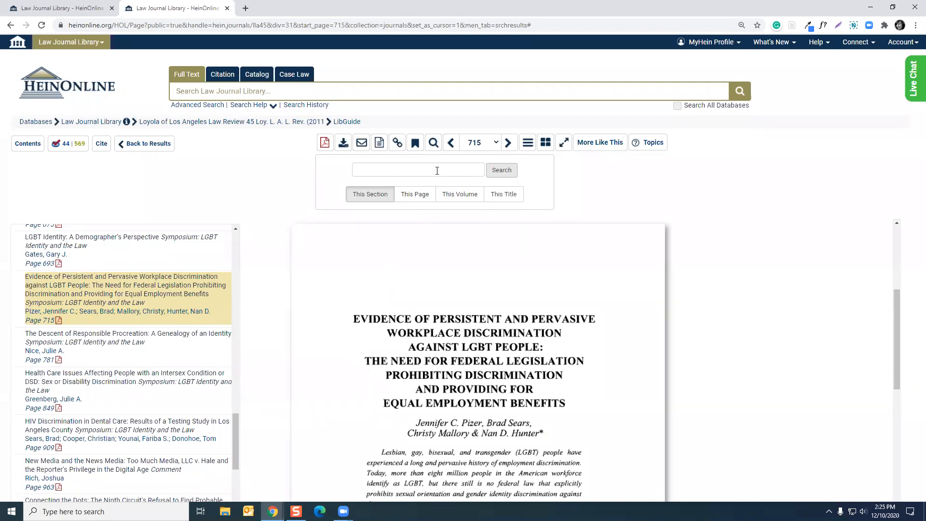
click(434, 144)
scroll(456, 198, down, 1)
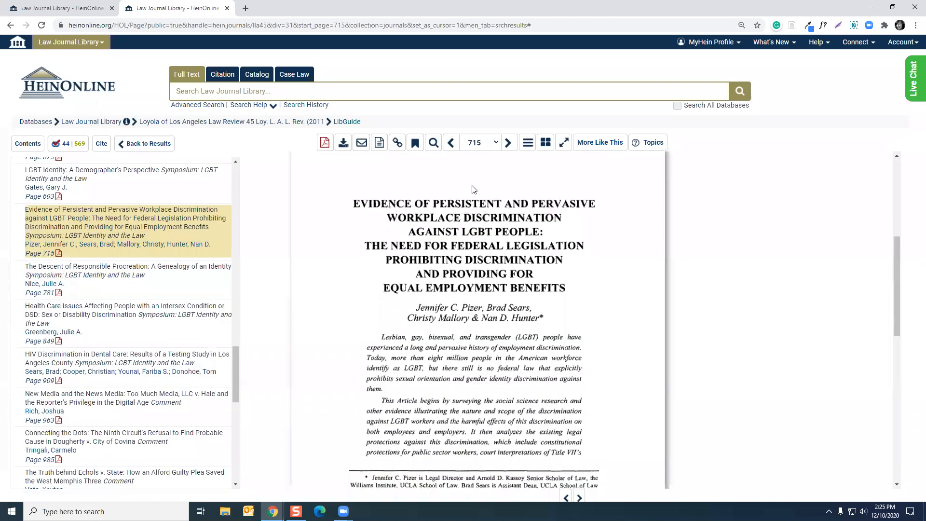
Step: Open the More Like This results separately in the background and look over the linked sources in the footnote on page 715
middle_click(605, 146)
scroll(586, 261, down, 1)
scroll(588, 256, down, 2)
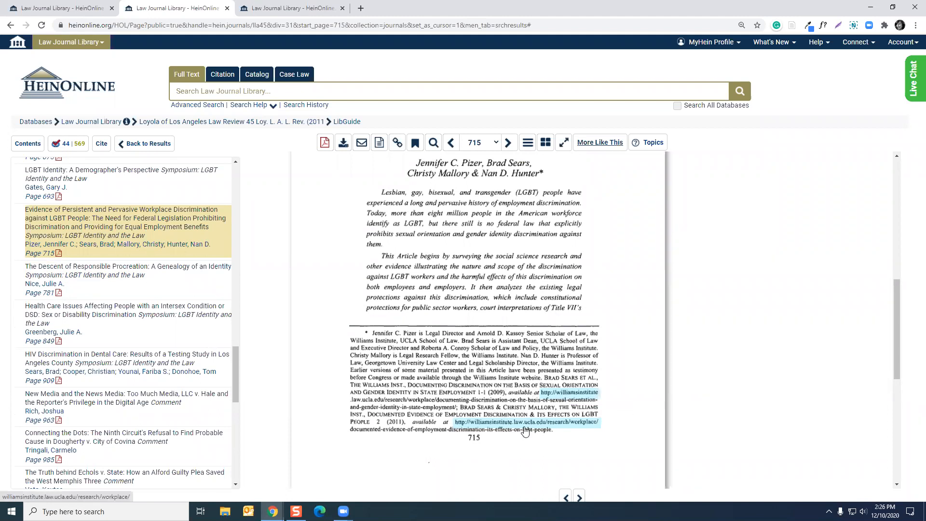
scroll(526, 432, up, 2)
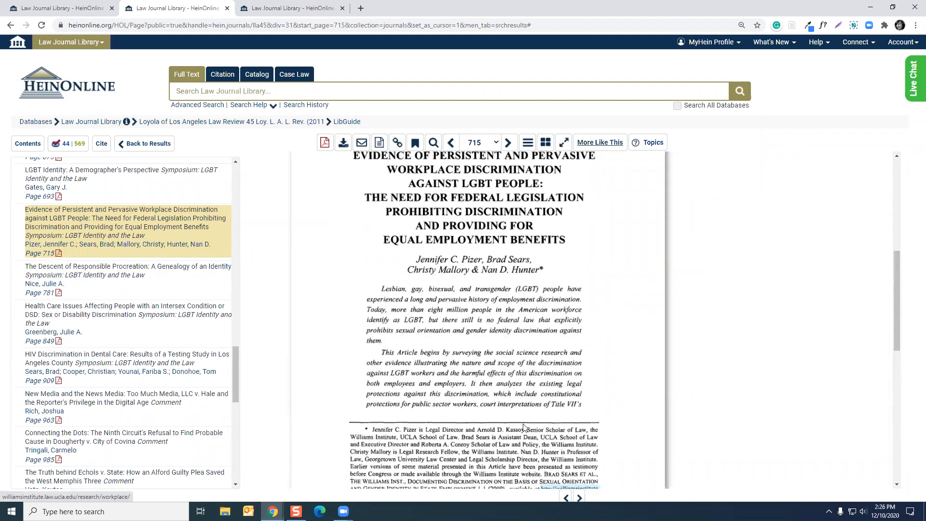
Step: Jump to page 728 of the article and read down to the highlighted case citations in its footnotes
click(487, 146)
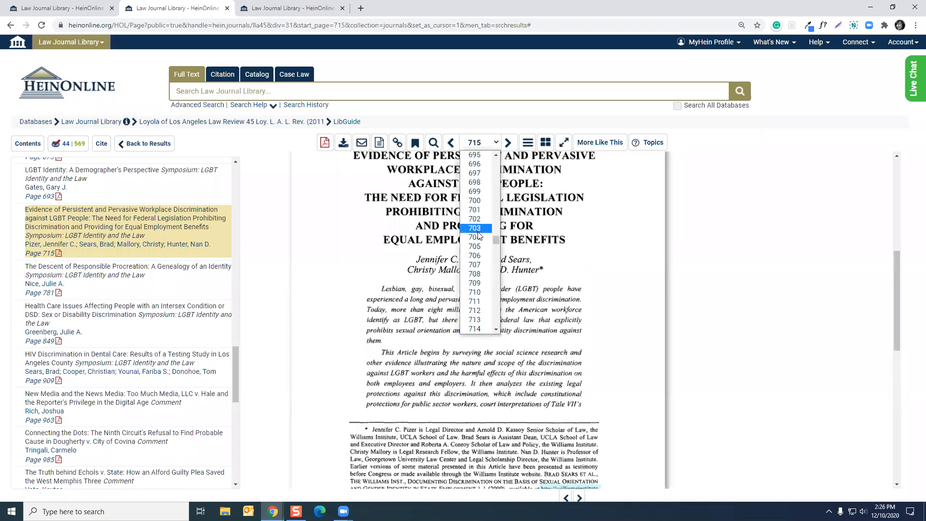
scroll(480, 235, down, 1)
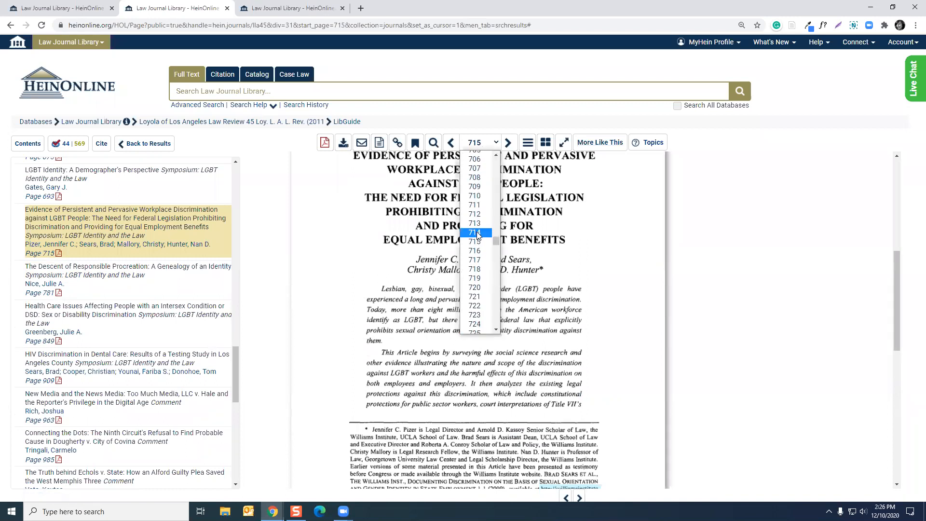
scroll(477, 235, down, 4)
click(475, 260)
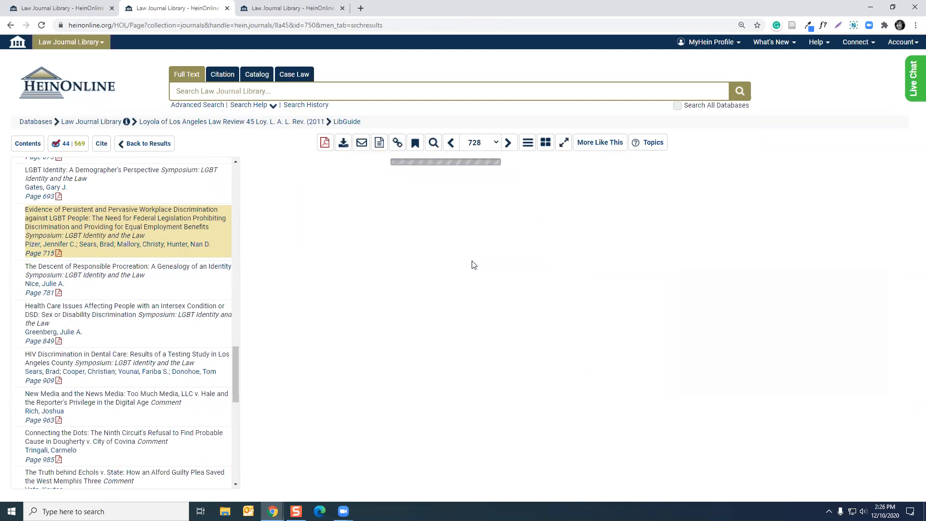
scroll(485, 313, down, 2)
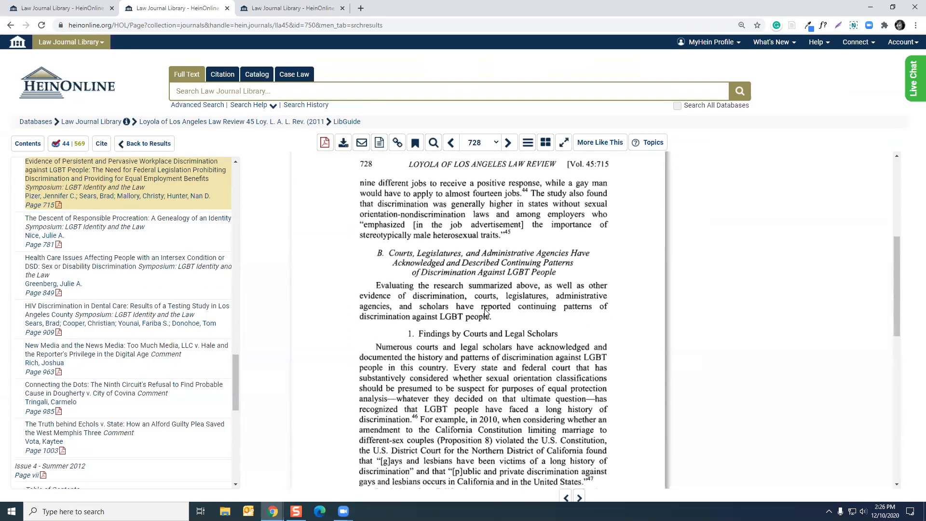
scroll(484, 313, down, 2)
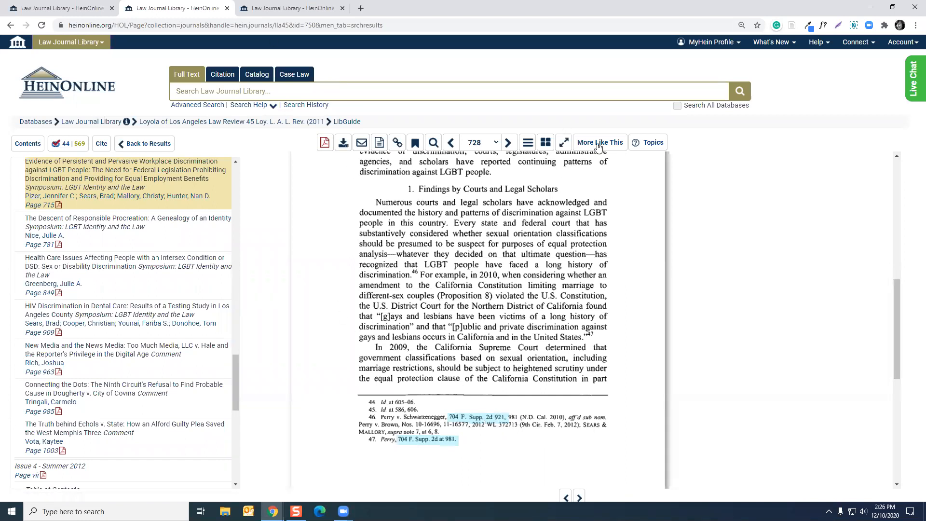
Step: In the More Like This results, remove "williams institute", raise the weights of "equal benefits" and "gender identity", and minimize "discrimination"
click(309, 9)
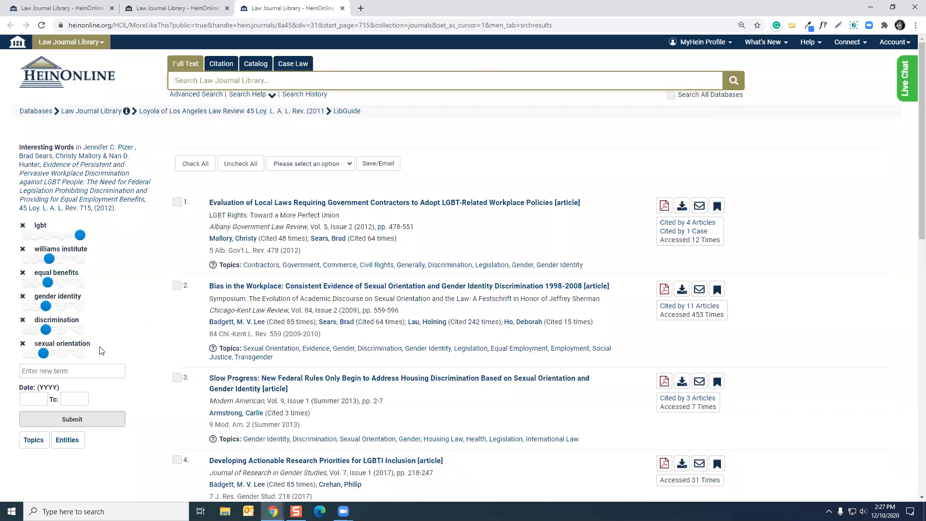
click(22, 251)
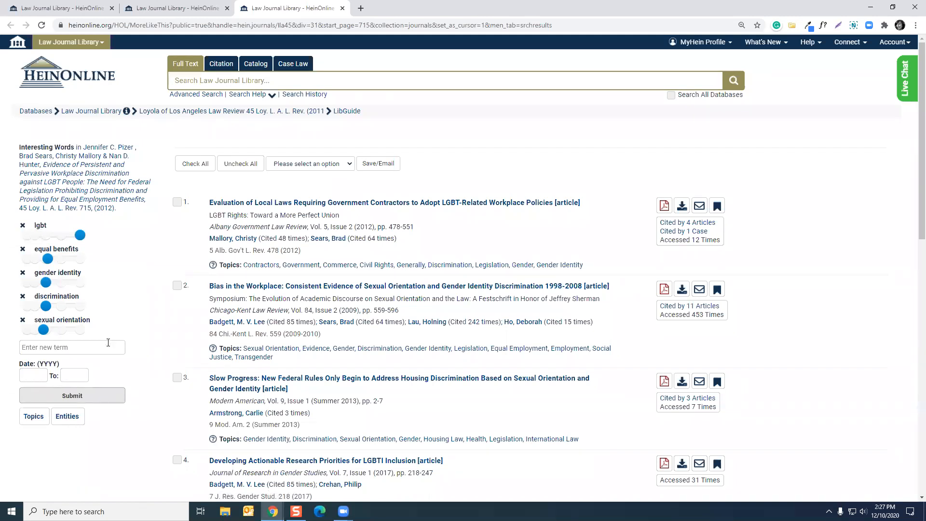
drag(46, 284, 27, 307)
drag(48, 259, 62, 262)
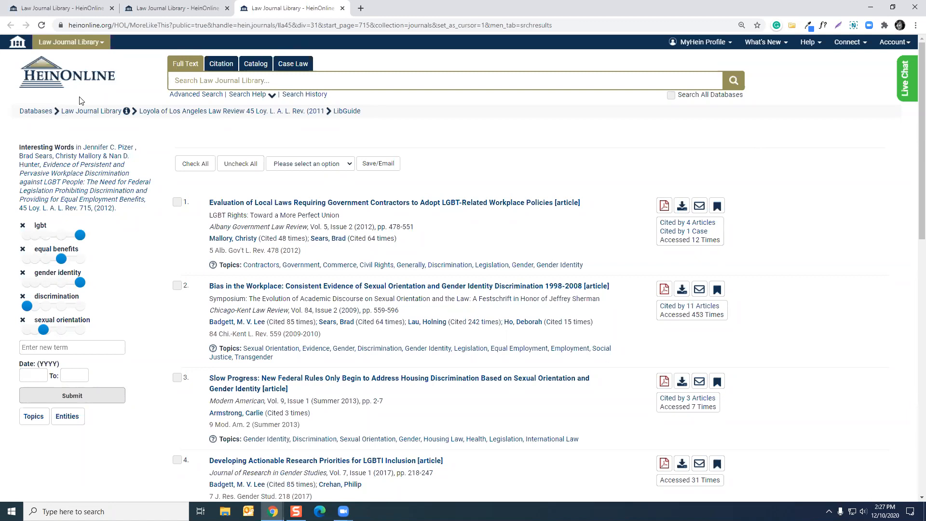
Step: Close the article pages, return to the All Databases welcome page, and review the MyHein Profile and What's New options
click(228, 8)
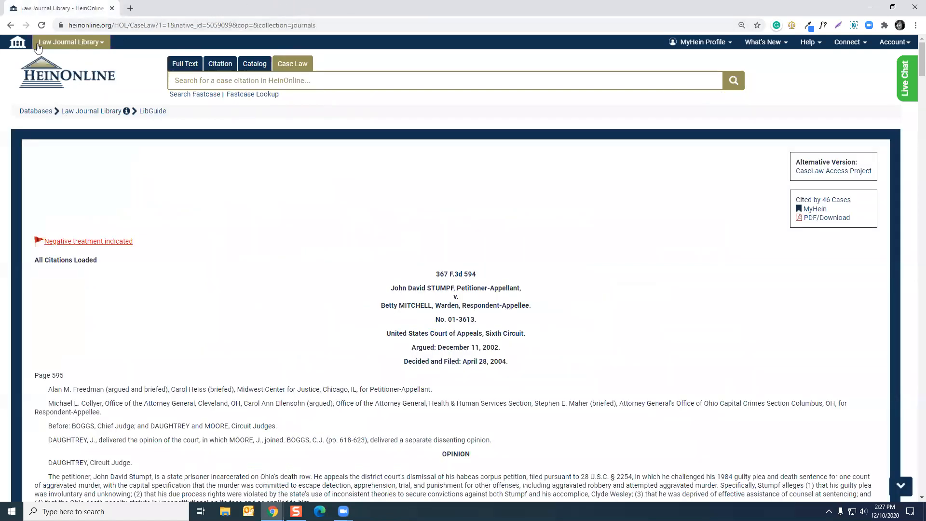
click(227, 8)
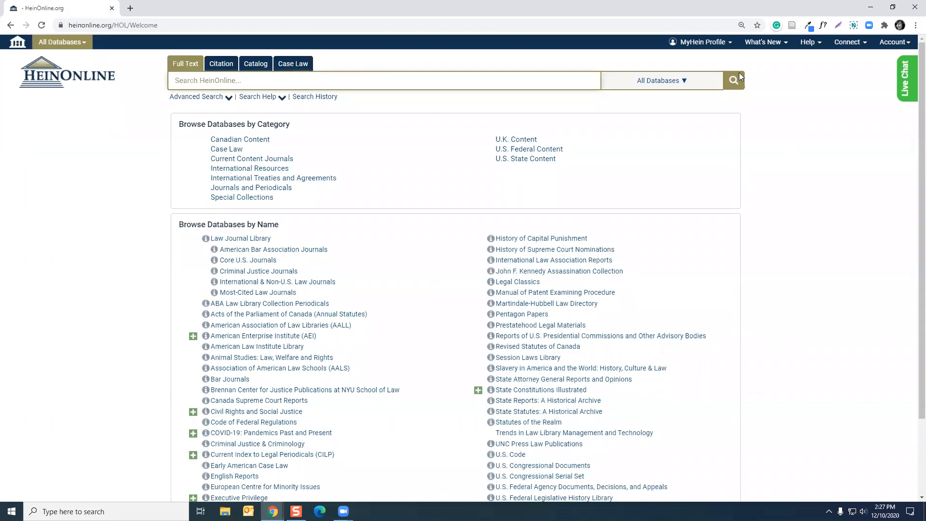
click(728, 49)
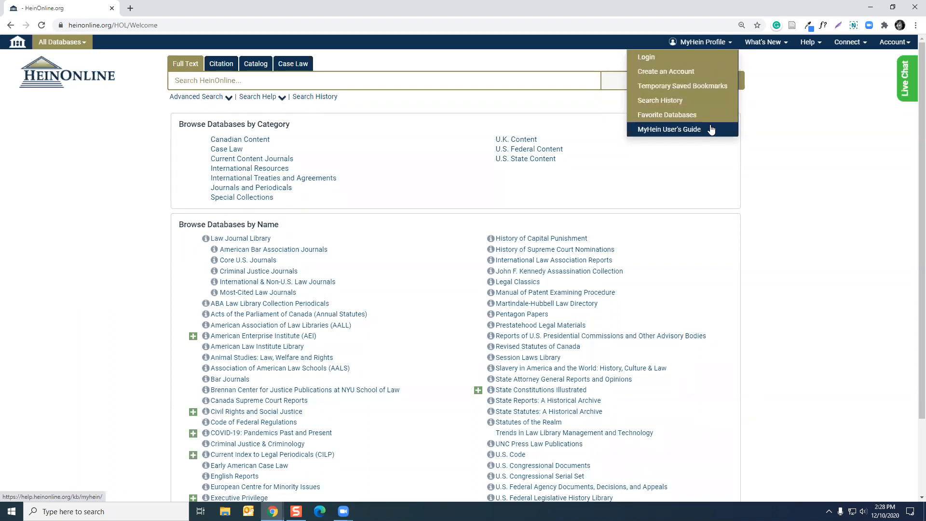
click(720, 43)
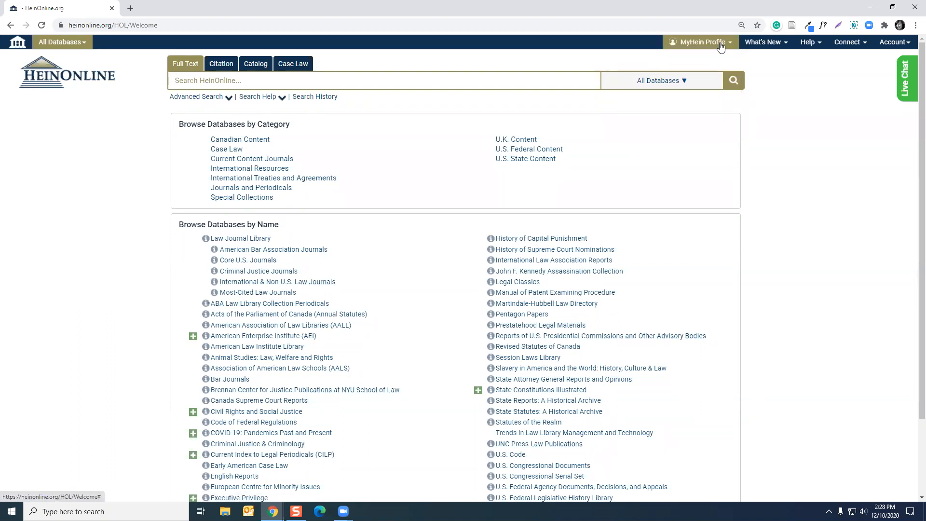
click(785, 48)
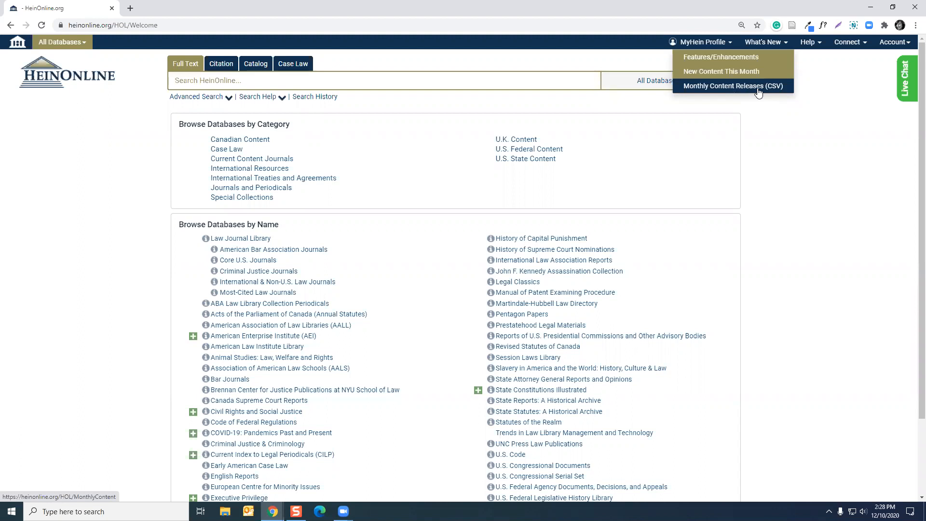
Step: Open the HeinOnline LibGuides from the help resources, skim the alphabetical list of guides, and close the page
click(820, 44)
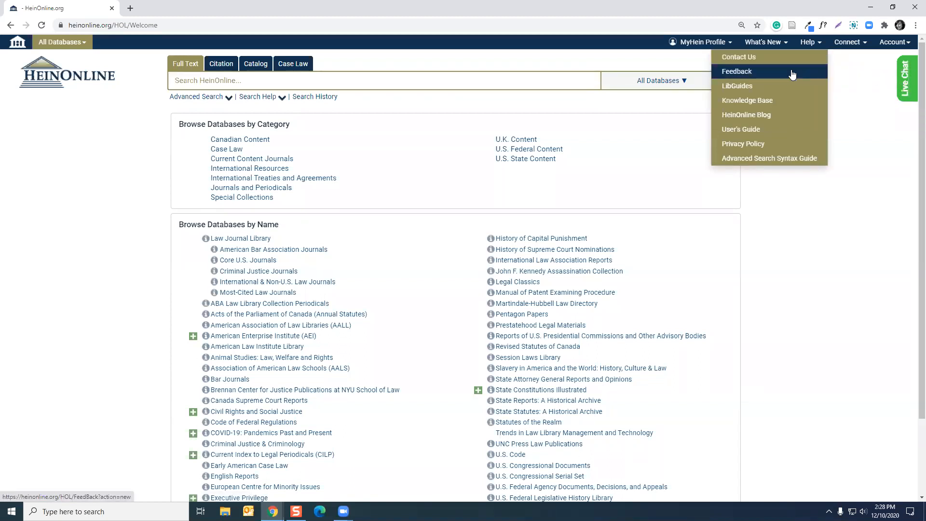
middle_click(790, 88)
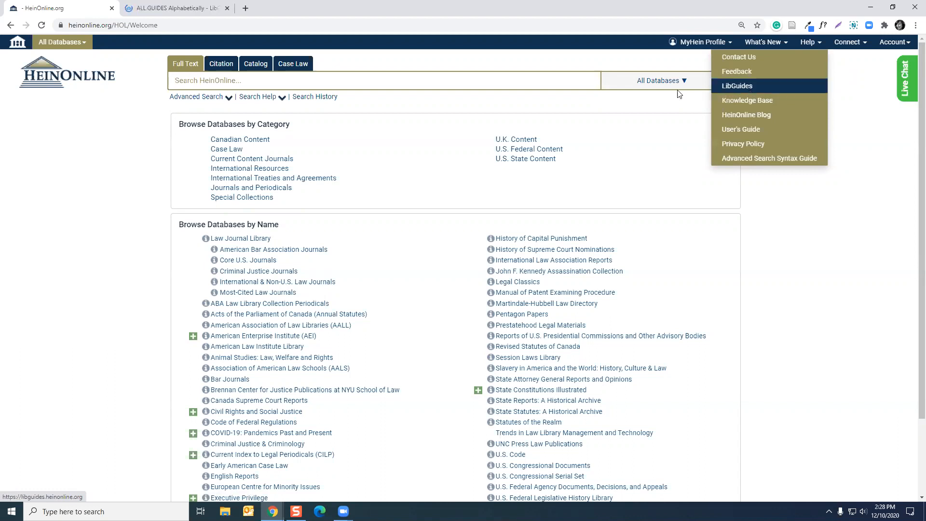
click(170, 7)
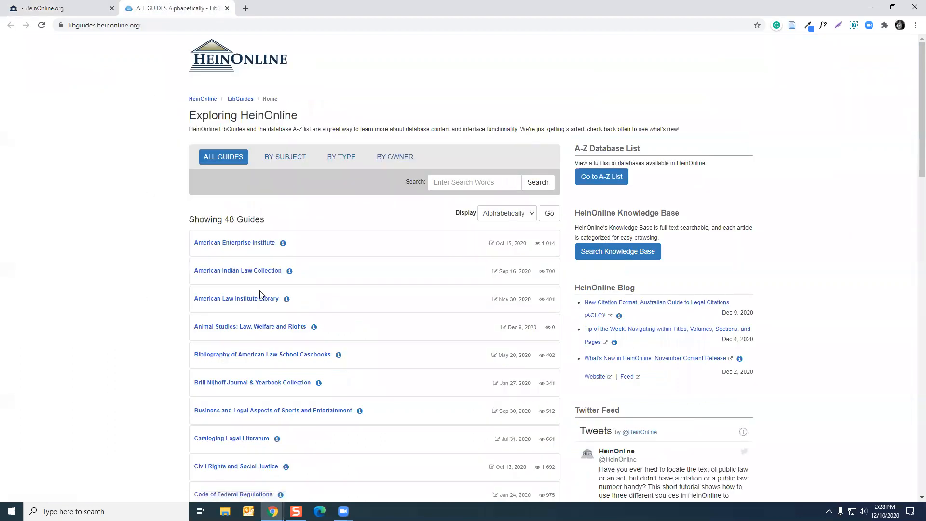
scroll(345, 373, down, 5)
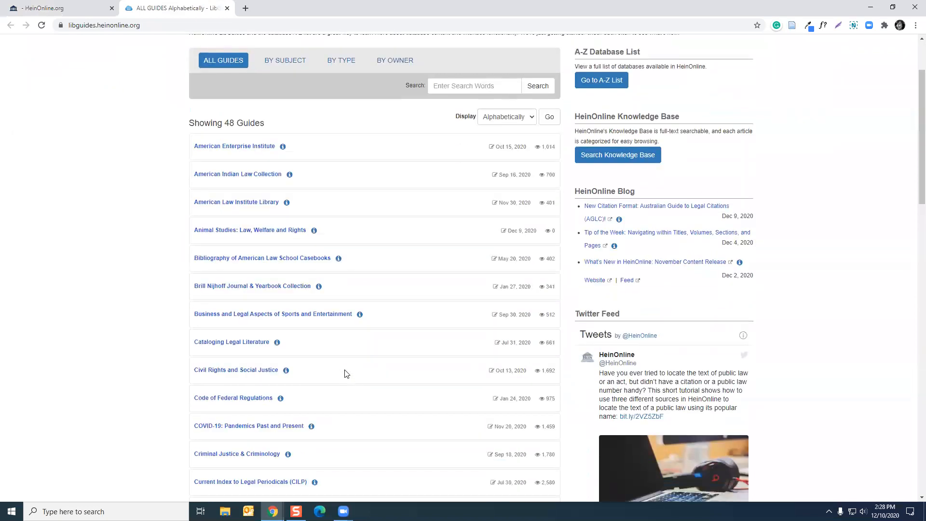
scroll(345, 373, up, 4)
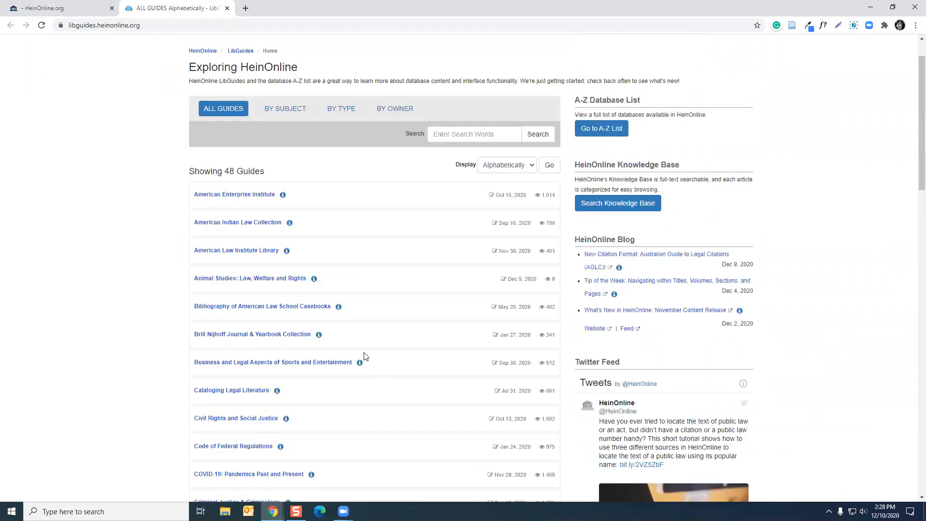
scroll(363, 359, up, 1)
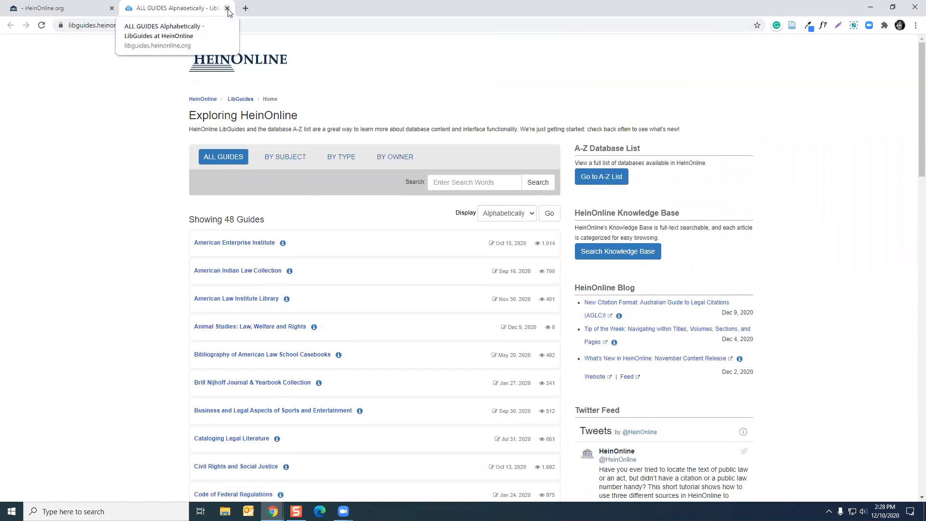
click(227, 8)
Step: Open the HeinOnline Knowledge Base, search it for "myhein", and skim the resulting help articles
click(766, 101)
click(160, 8)
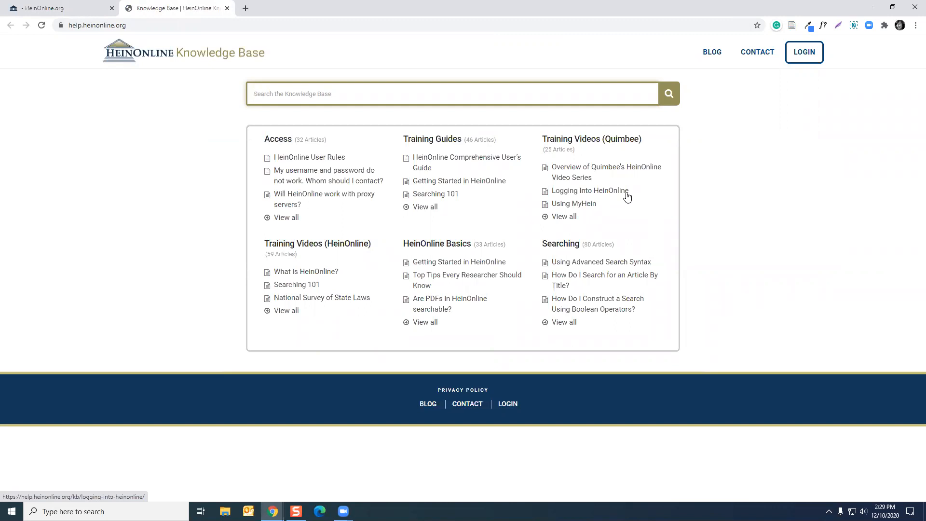
text(myhein)
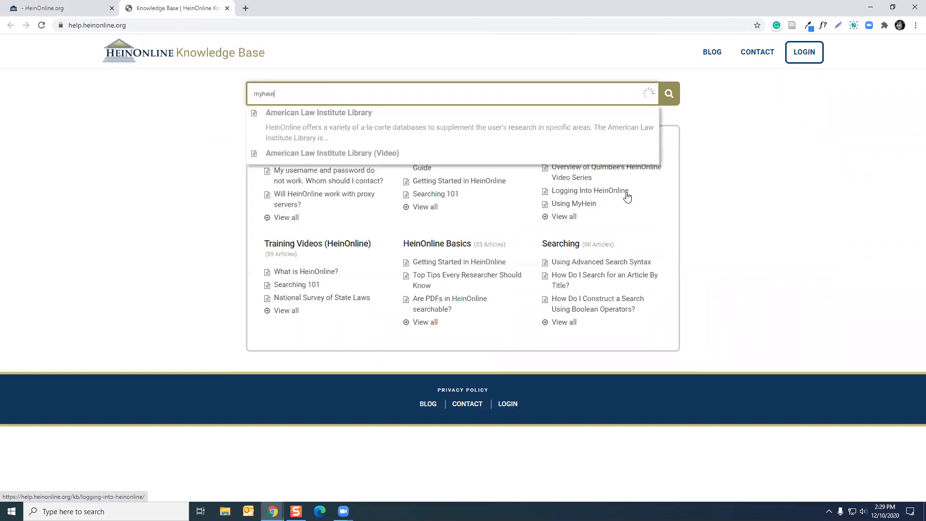
key(Return)
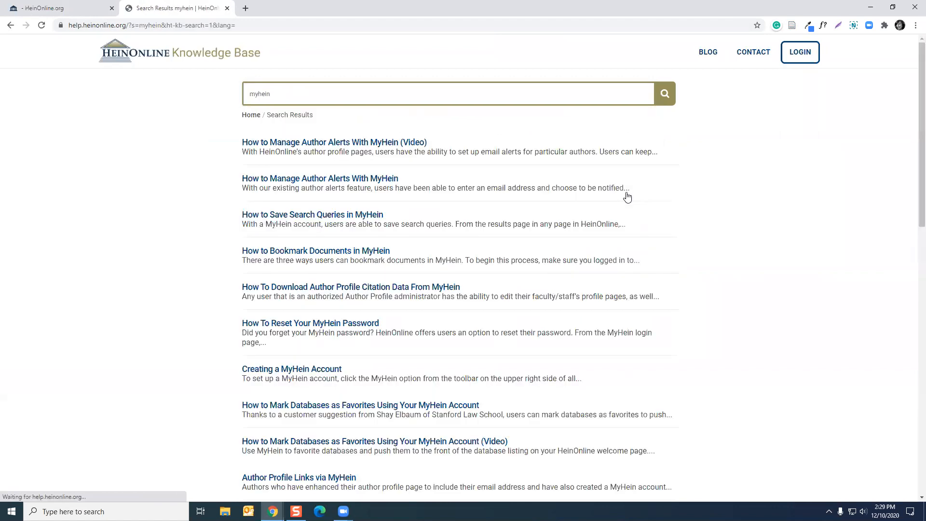
scroll(571, 294, down, 9)
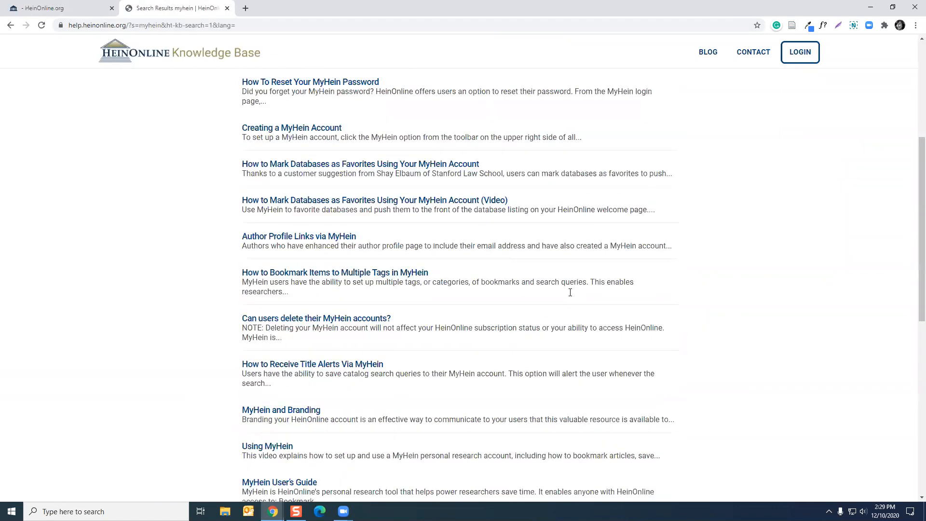
scroll(571, 293, up, 10)
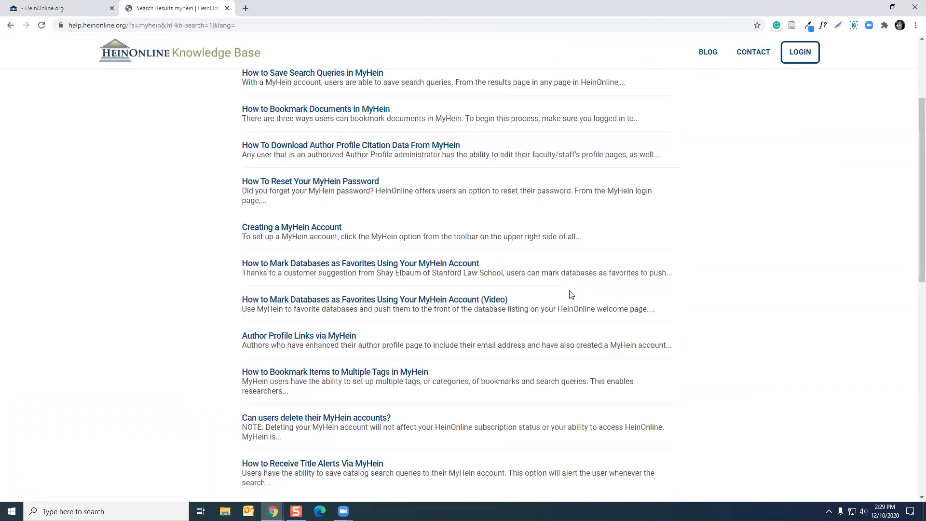
Step: Close the Knowledge Base search results and open the HeinOnline Blog from the help resources
click(227, 7)
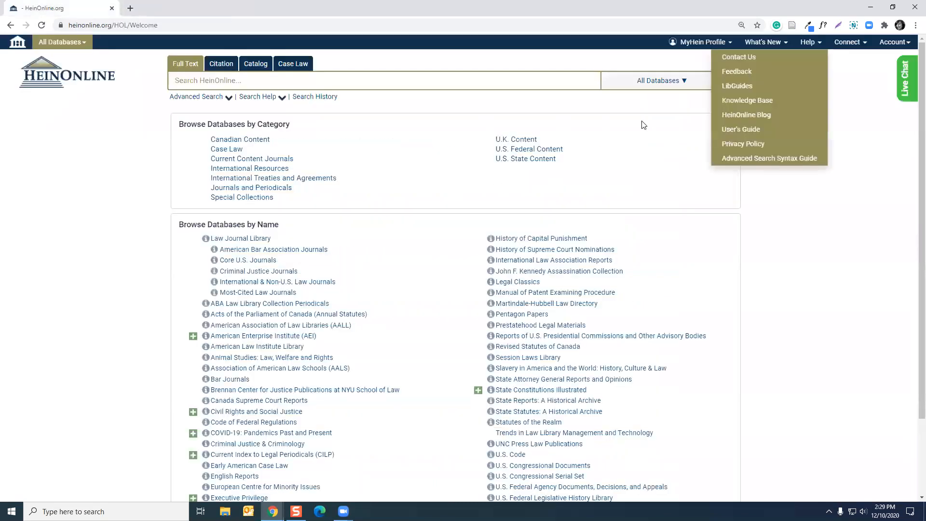
click(738, 118)
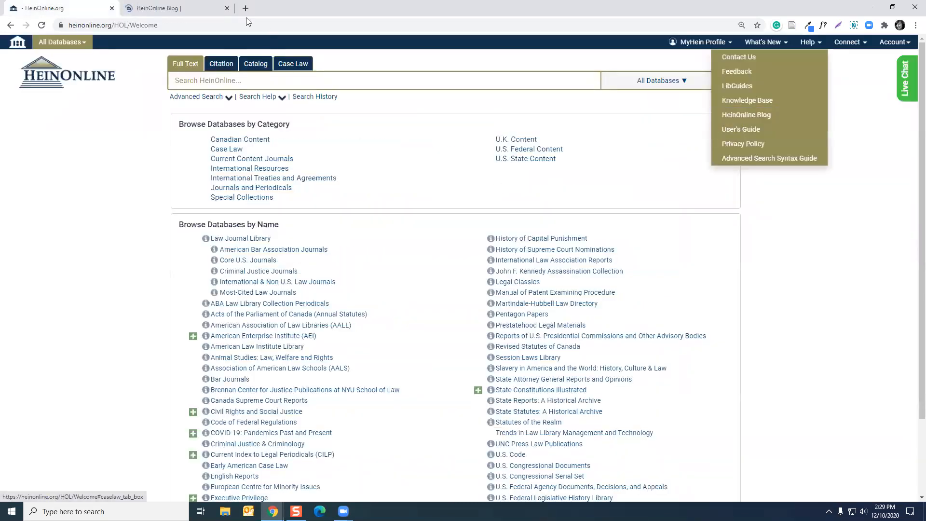
click(183, 10)
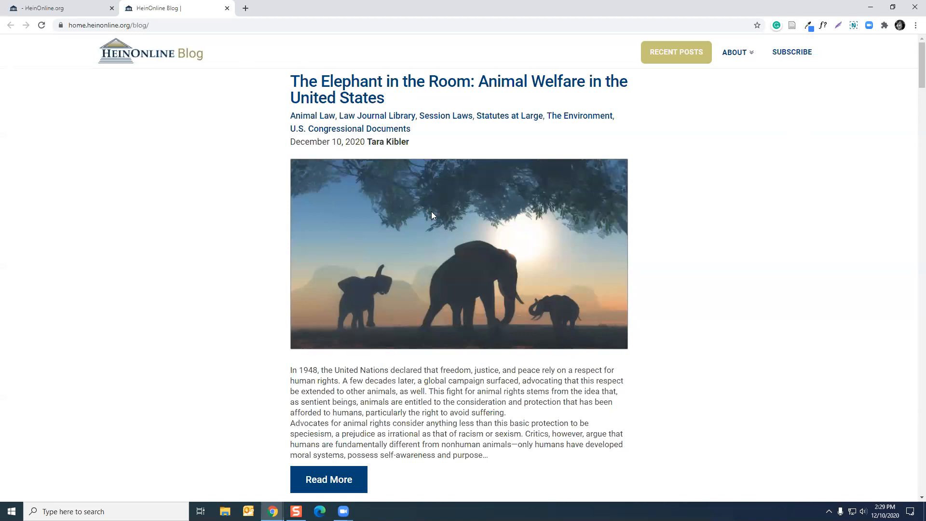
Step: Skim the recent HeinOnline Blog posts, covering new features, tips and content releases, and return to the welcome page with the help options closed
scroll(220, 294, down, 9)
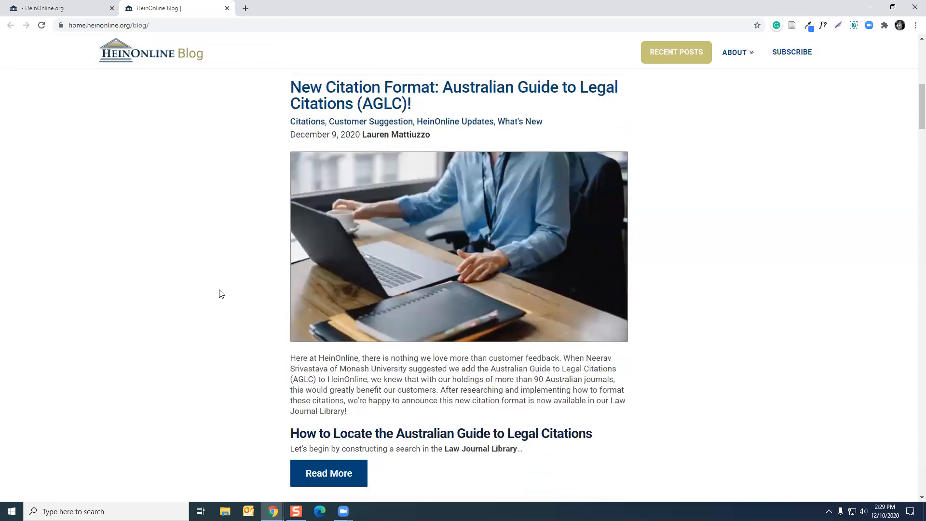
scroll(213, 284, up, 1)
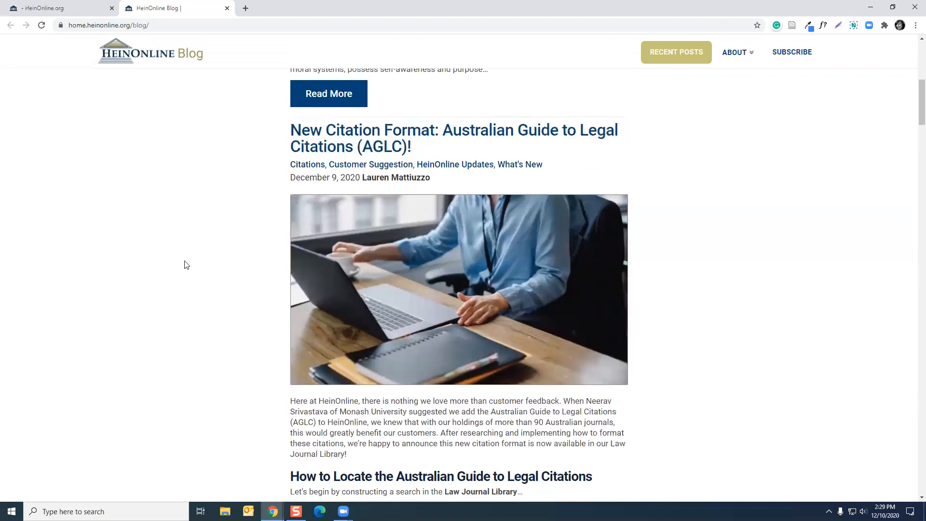
scroll(248, 306, down, 4)
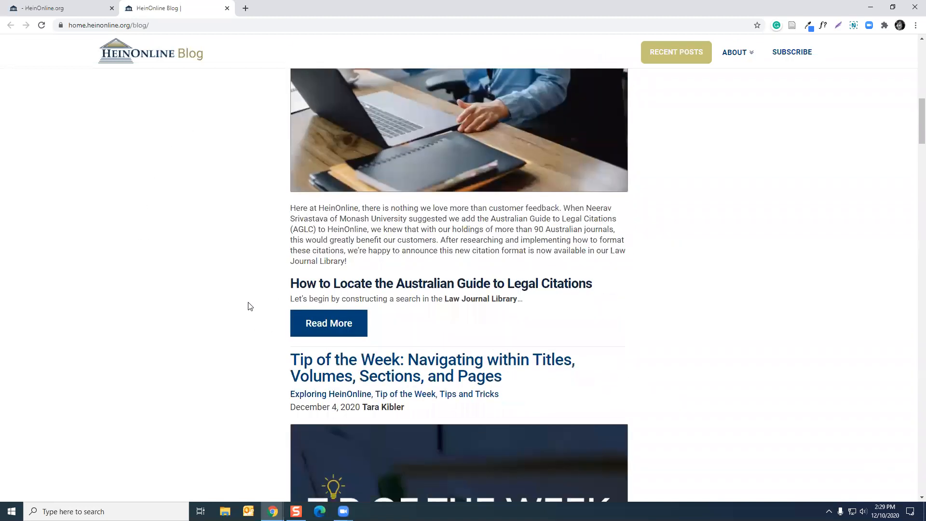
scroll(250, 307, down, 4)
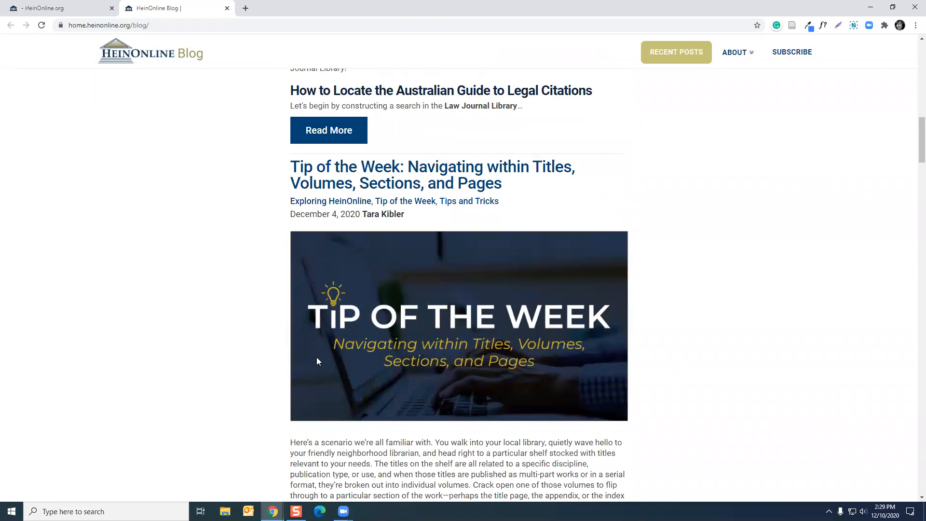
scroll(223, 363, down, 5)
scroll(224, 364, down, 13)
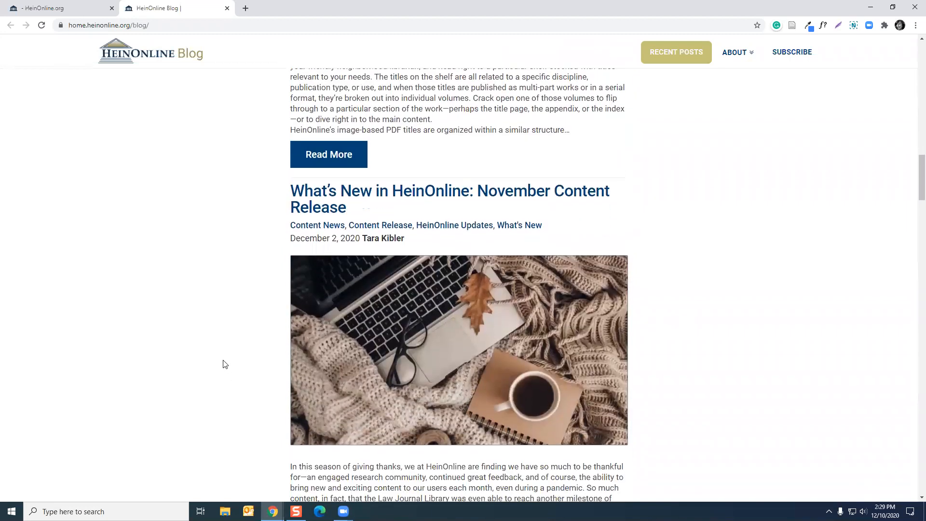
scroll(223, 364, down, 10)
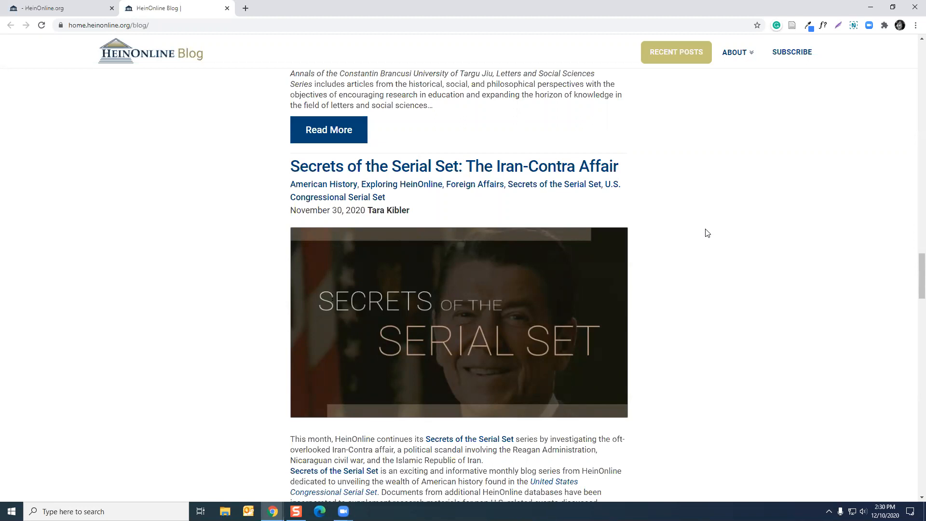
scroll(701, 288, down, 9)
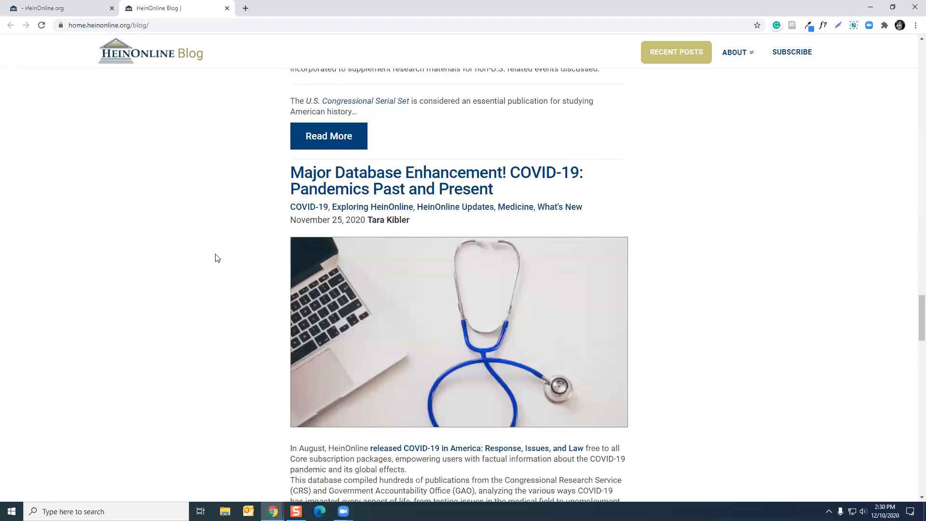
scroll(129, 320, down, 9)
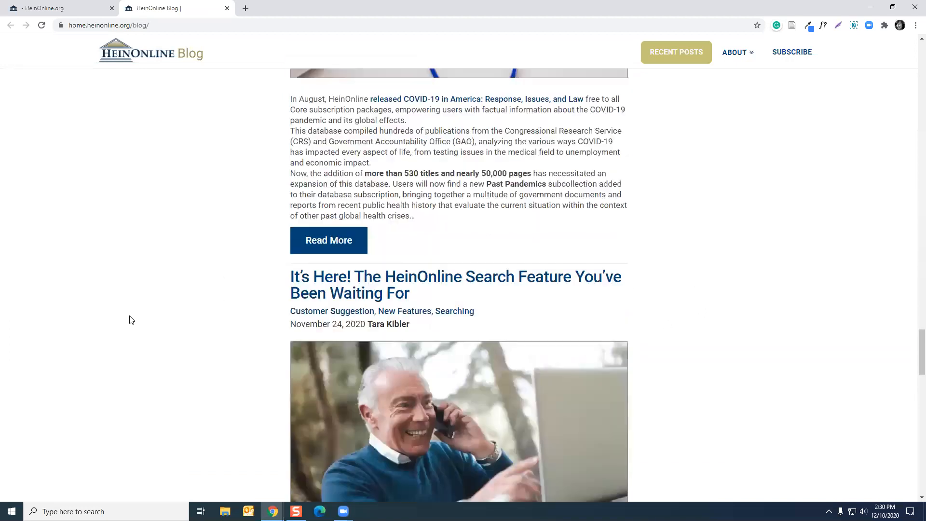
scroll(217, 337, down, 17)
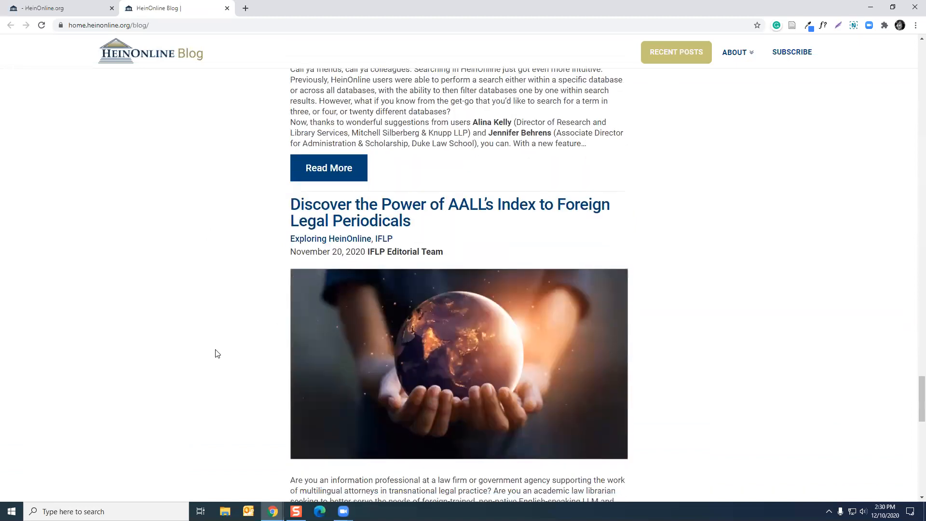
click(226, 8)
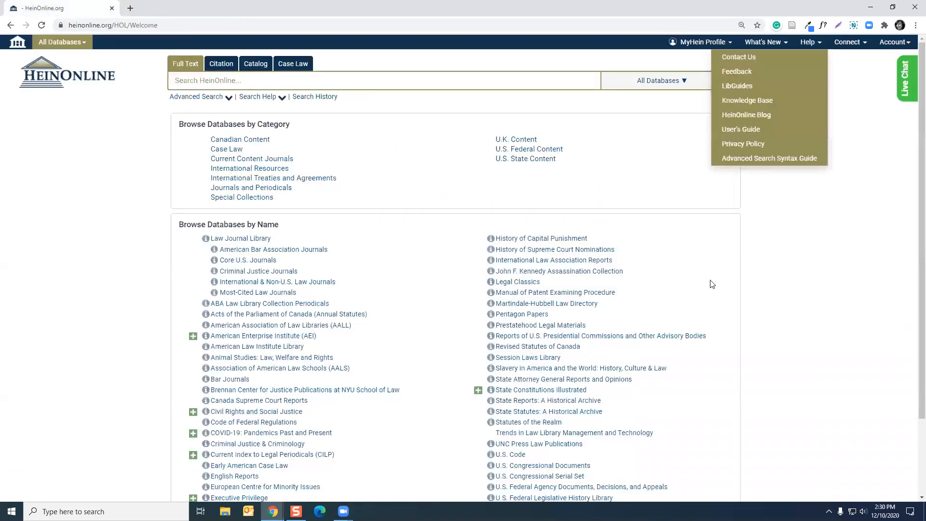
click(815, 266)
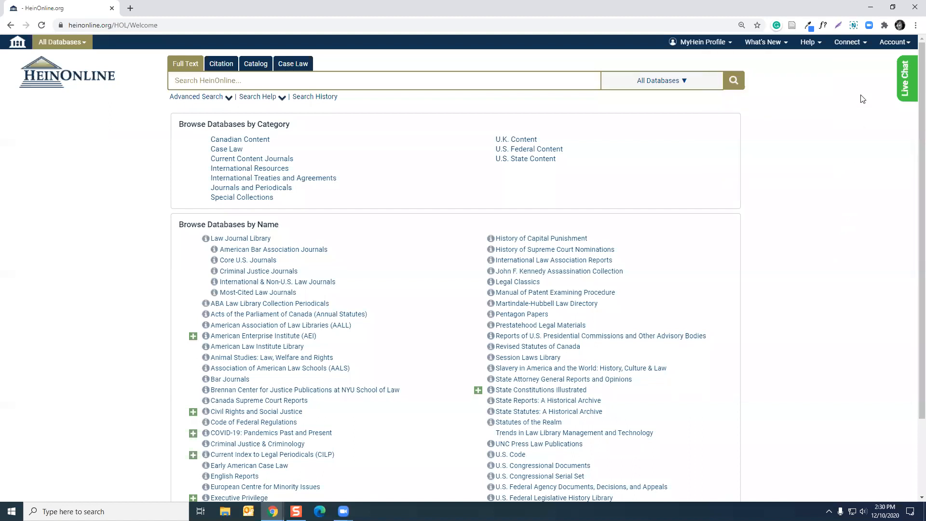